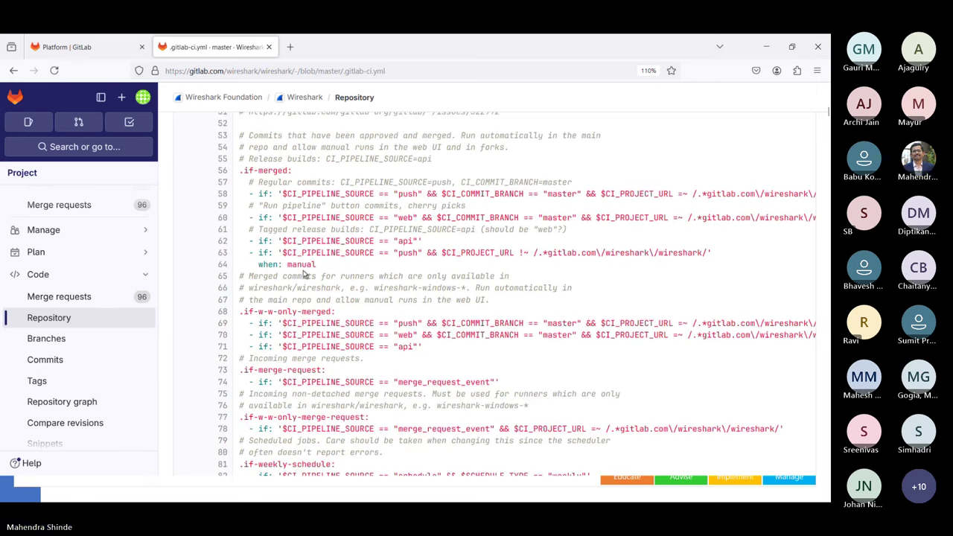
- Read through the Wireshark project's .gitlab-ci.yml, from the pipeline rules and build templates to the Coverity scan jobs
scroll(304, 274, "down", 12)
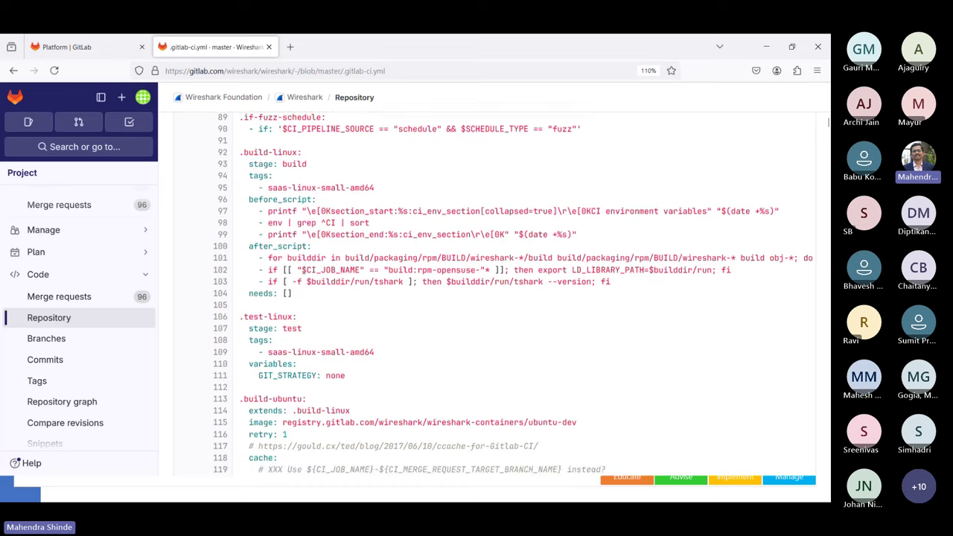
scroll(300, 222, "down", 4)
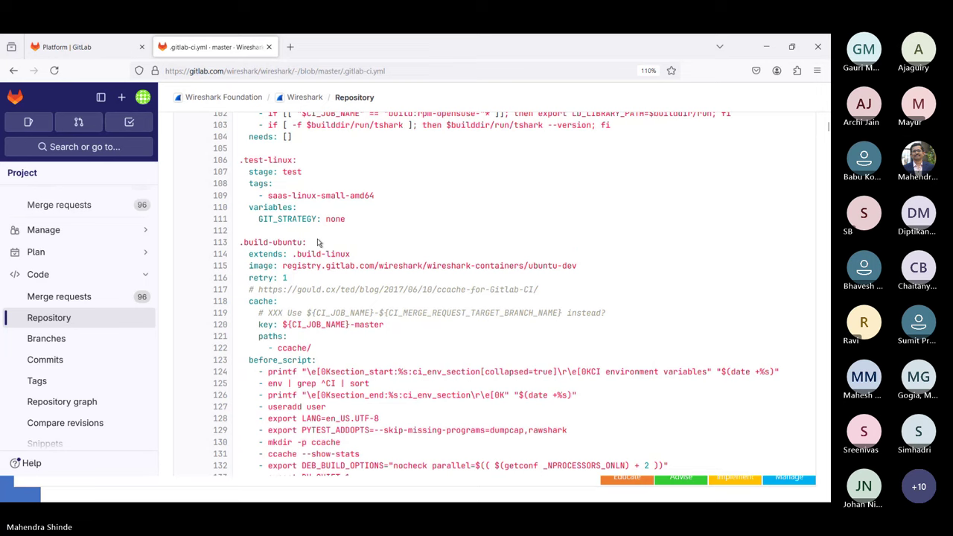
scroll(318, 239, "down", 2)
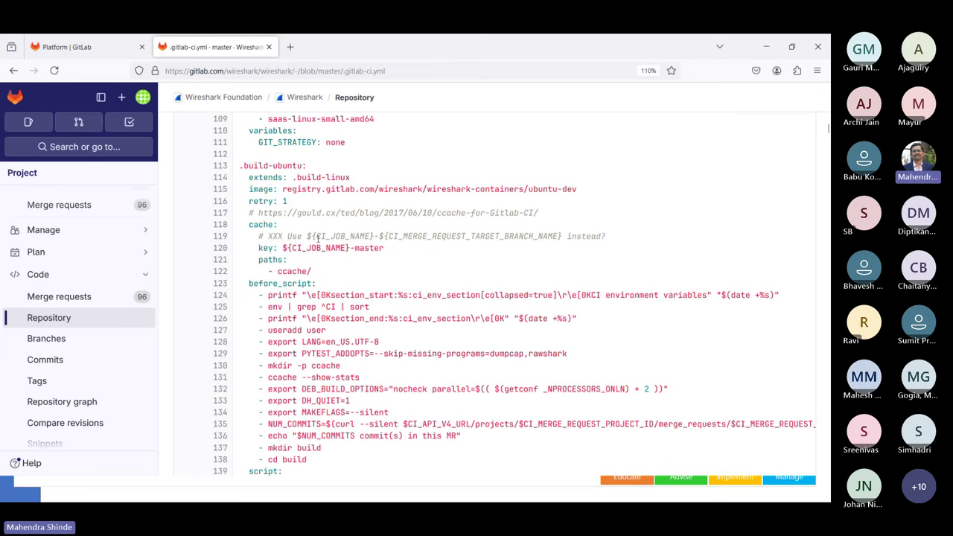
scroll(318, 238, "down", 4)
scroll(318, 240, "down", 5)
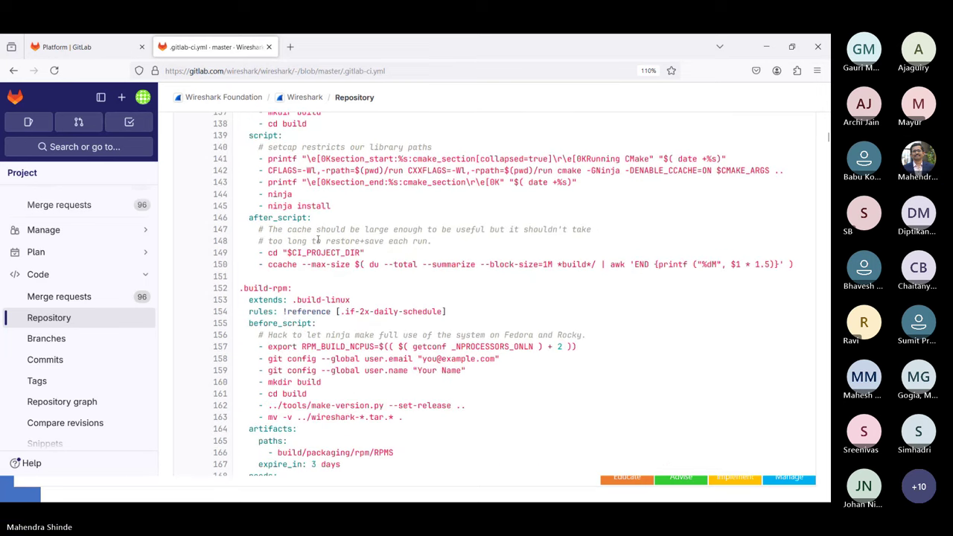
scroll(319, 240, "down", 20)
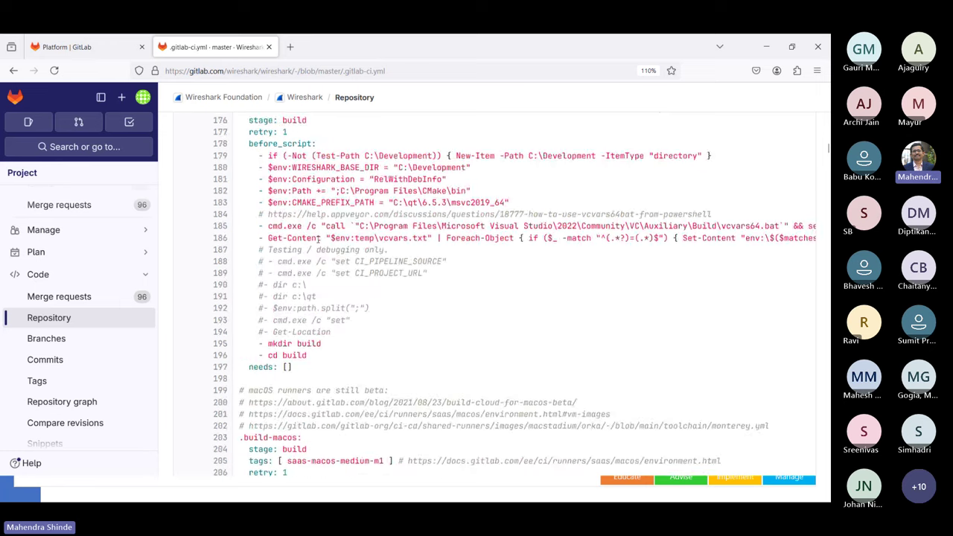
scroll(318, 243, "down", 17)
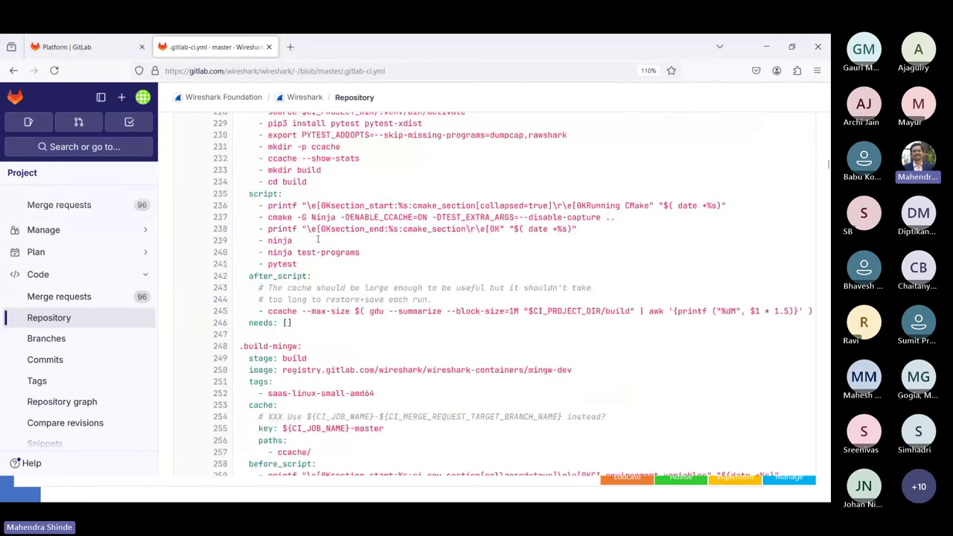
scroll(320, 240, "down", 8)
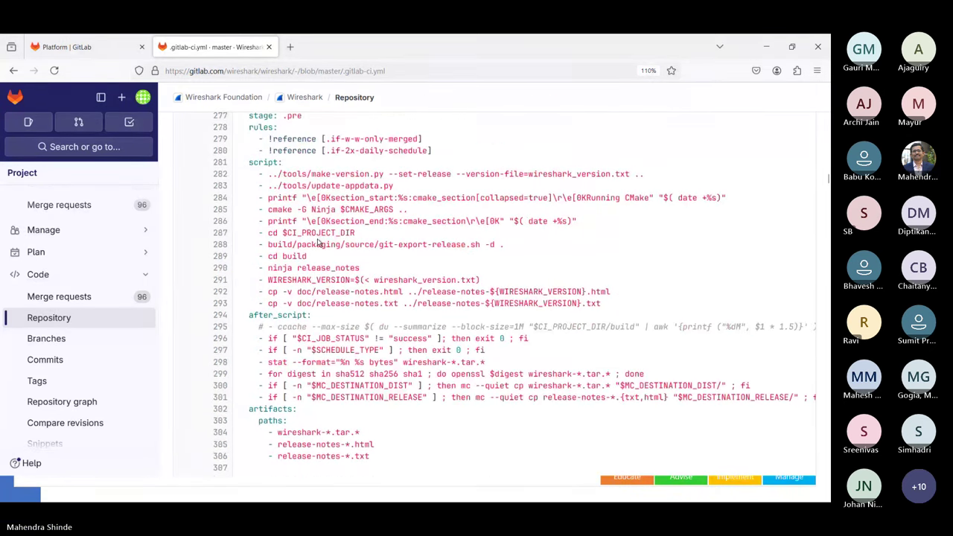
scroll(320, 242, "down", 3)
scroll(318, 236, "down", 8)
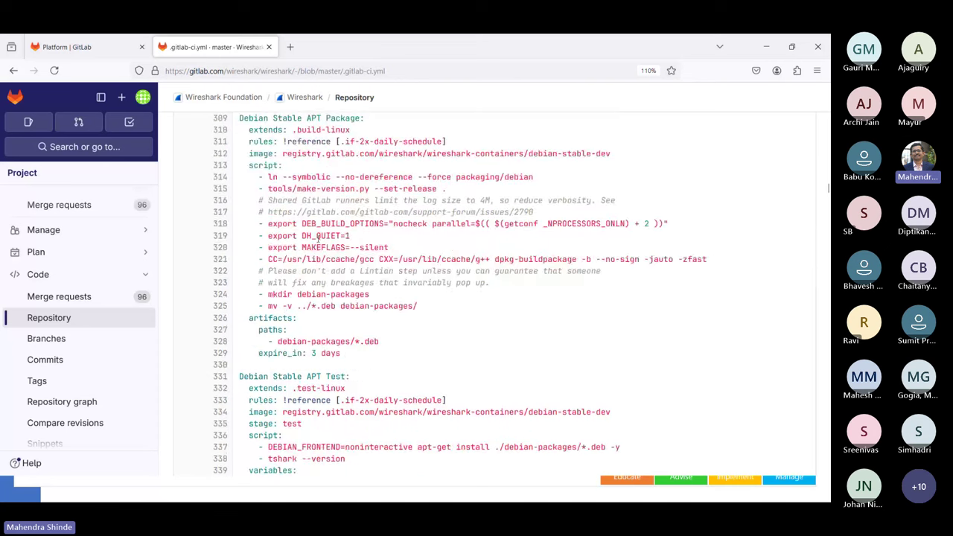
scroll(318, 237, "down", 20)
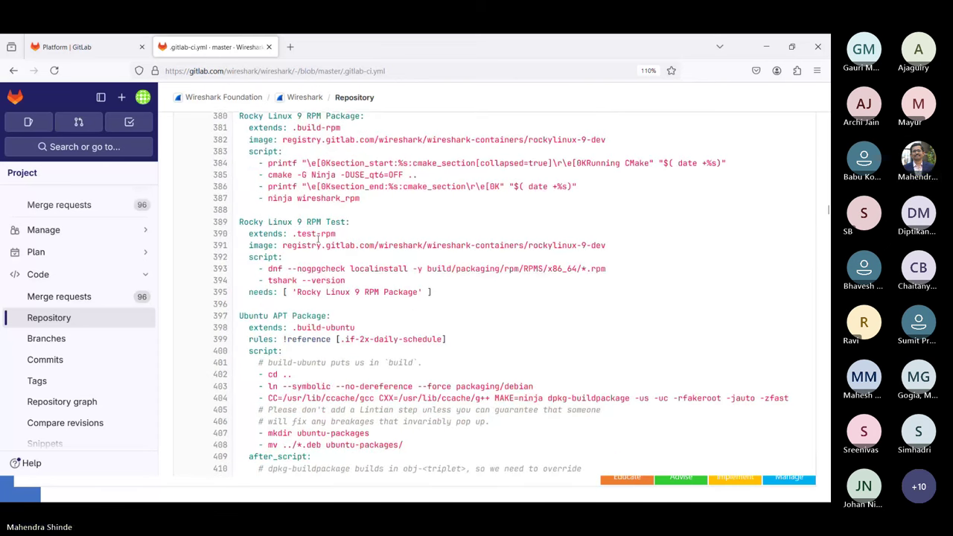
scroll(319, 242, "down", 20)
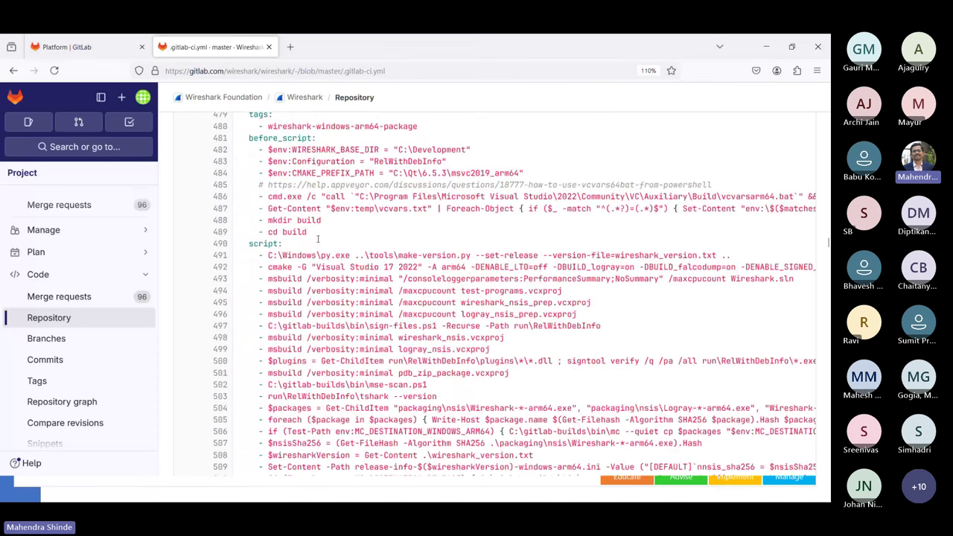
scroll(318, 239, "down", 20)
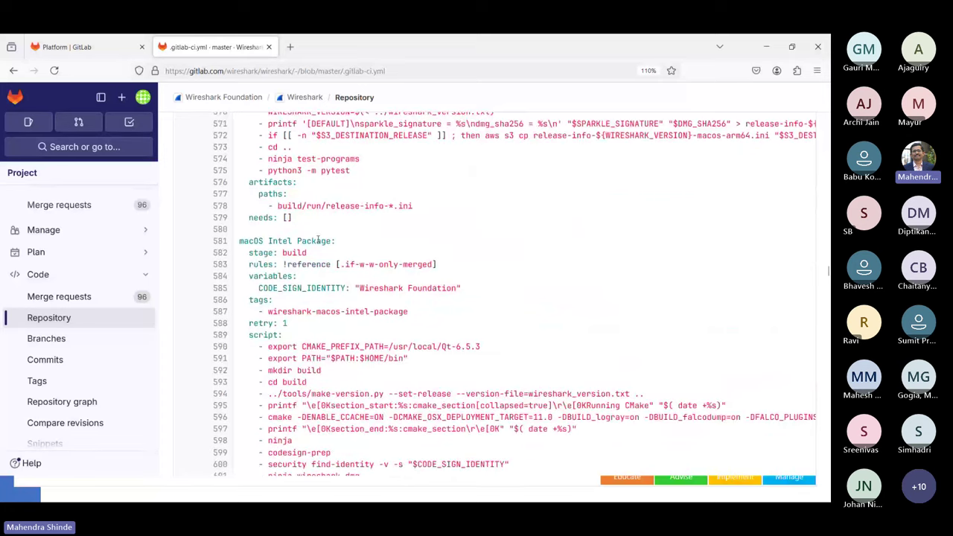
scroll(319, 240, "down", 13)
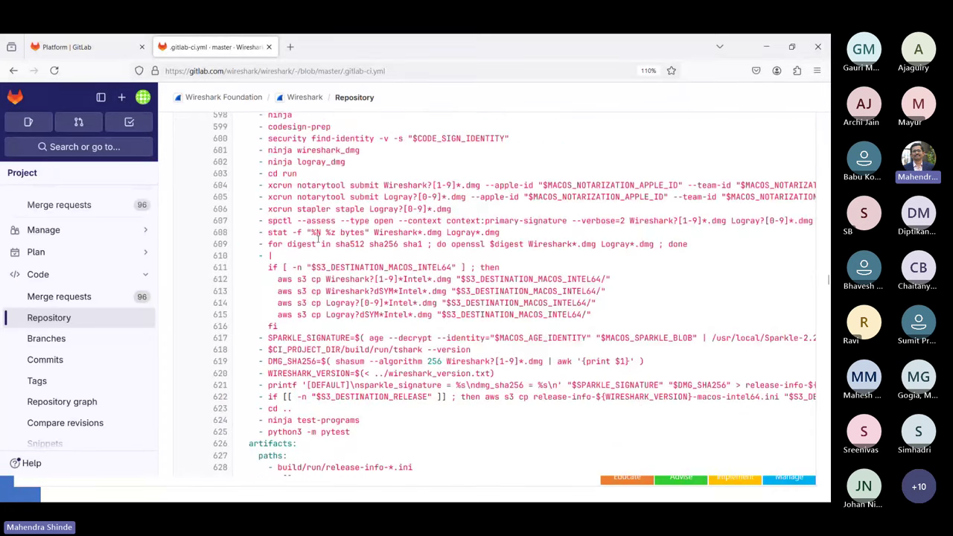
scroll(319, 241, "down", 20)
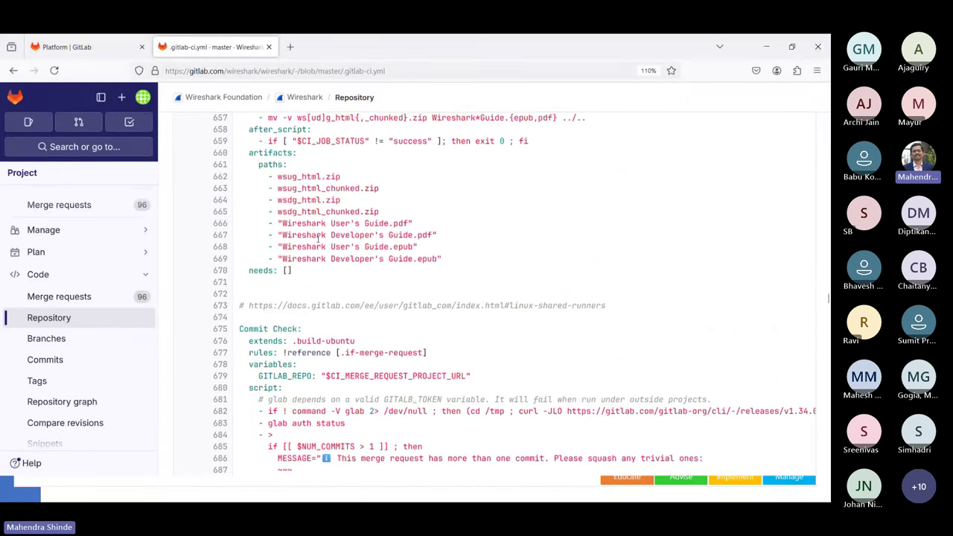
scroll(319, 238, "down", 20)
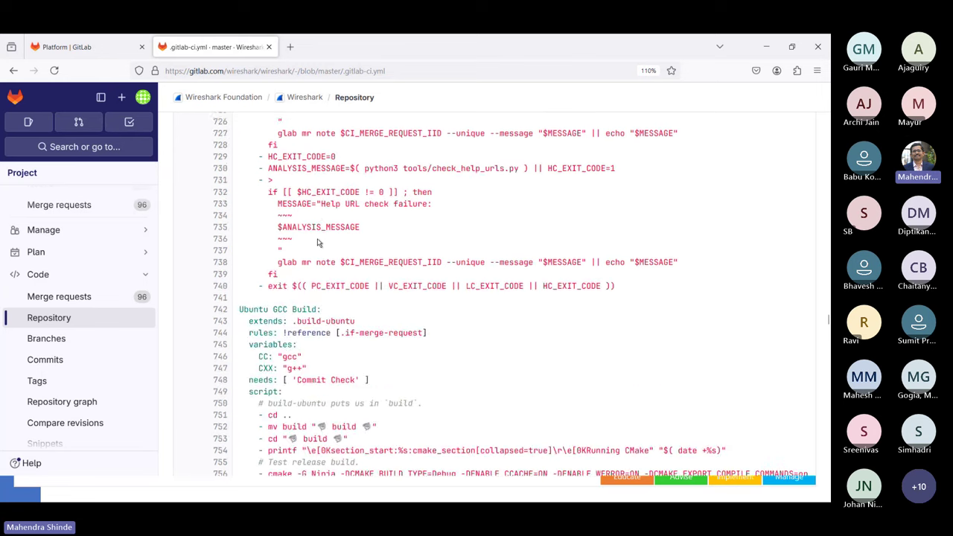
scroll(319, 240, "down", 6)
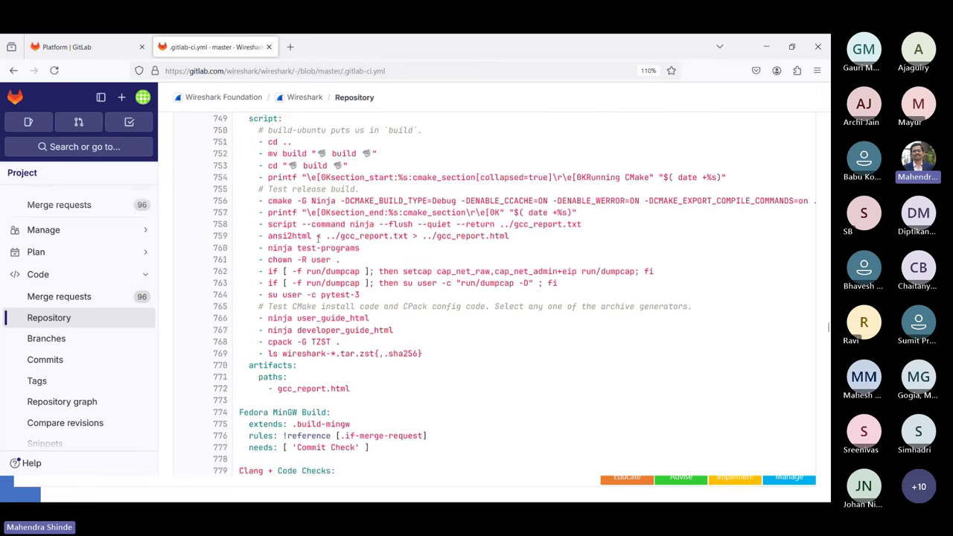
scroll(319, 238, "down", 20)
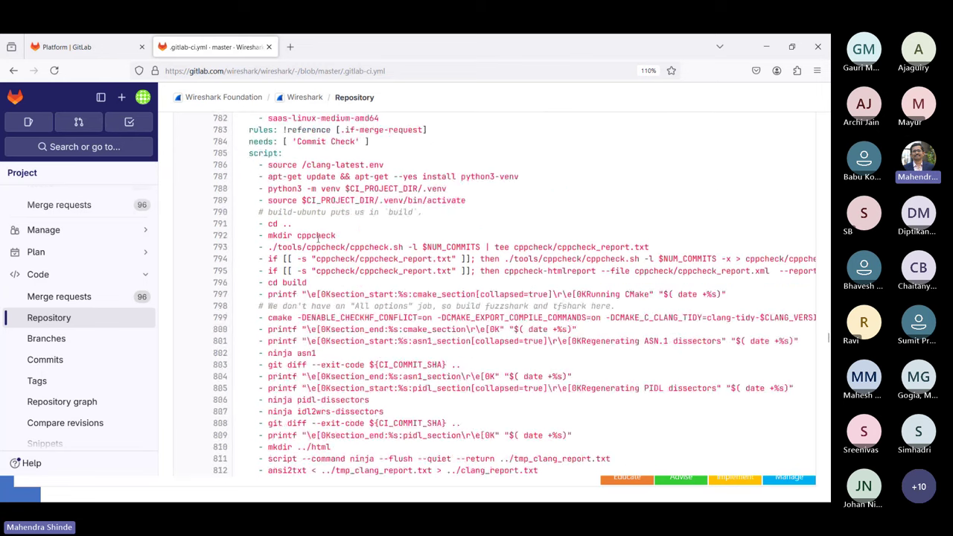
scroll(318, 242, "down", 10)
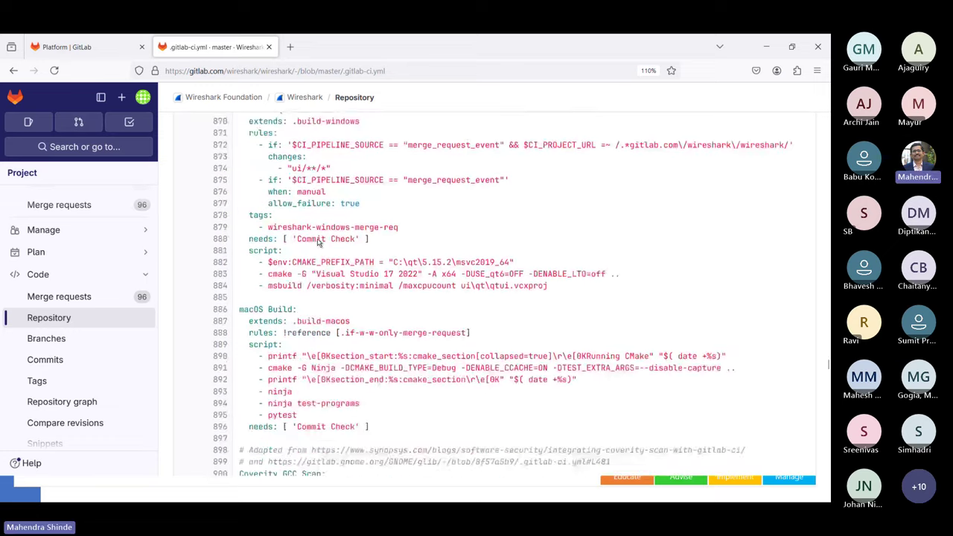
scroll(319, 243, "down", 17)
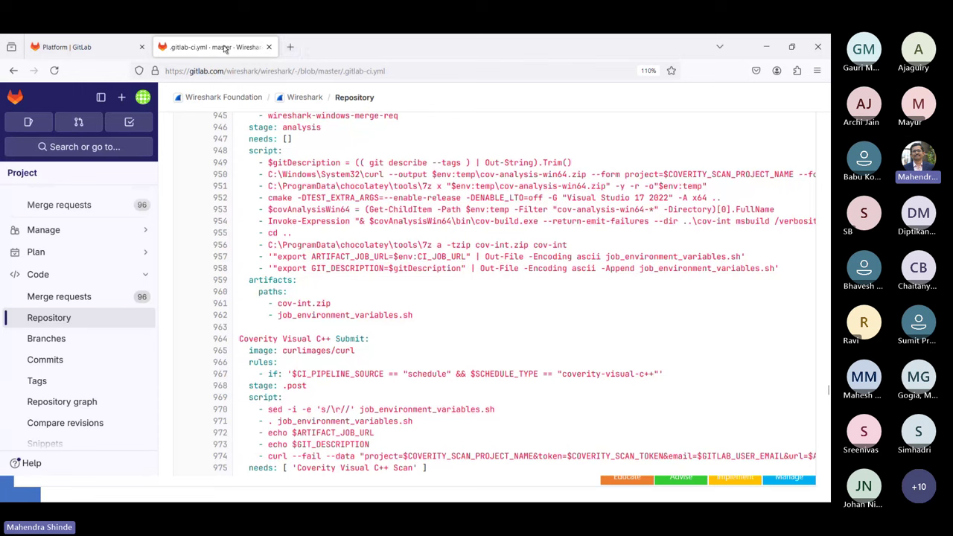
left_click(104, 49)
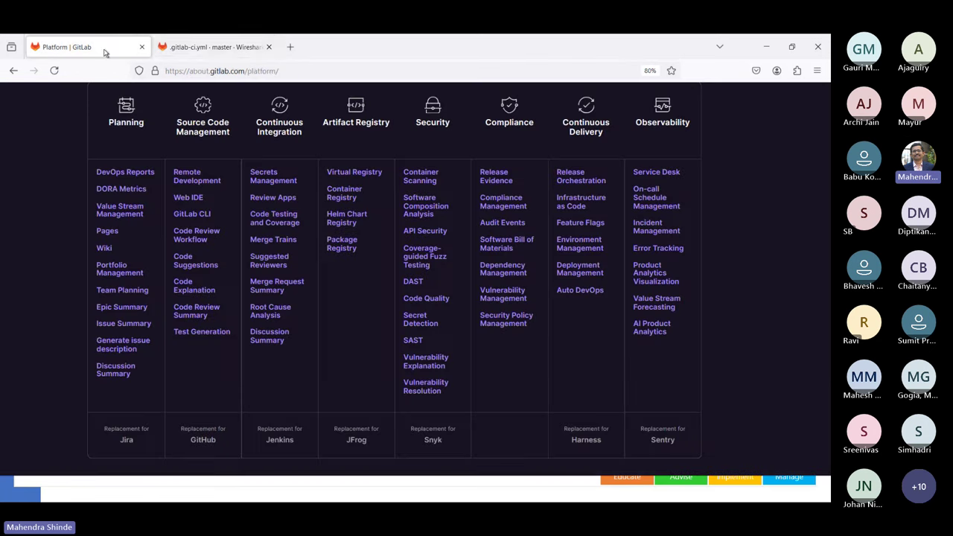
left_click(202, 49)
scroll(182, 257, "up", 12)
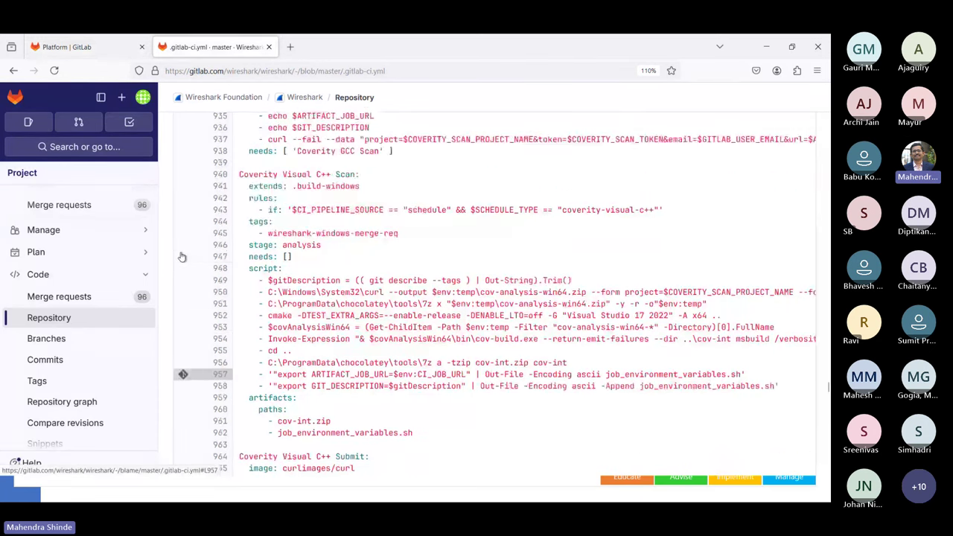
- Return to the list of own projects and open the .gitlab-ci.yml file of the maven-demo-1 project
left_click(20, 98)
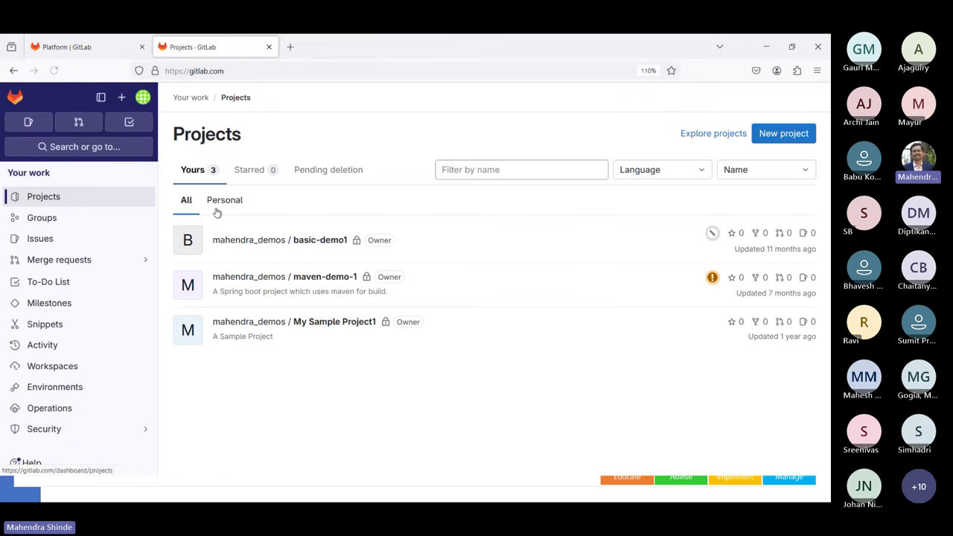
left_click(304, 279)
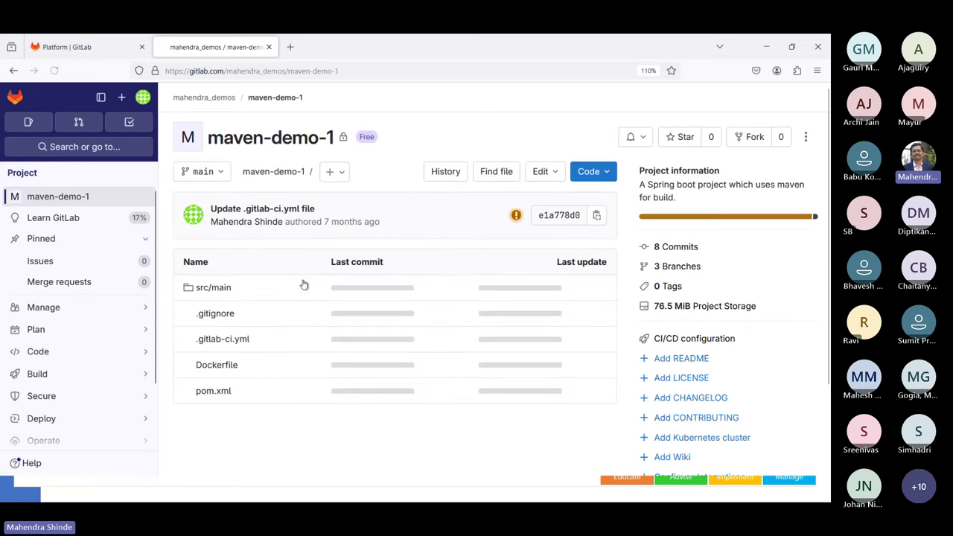
left_click(232, 344)
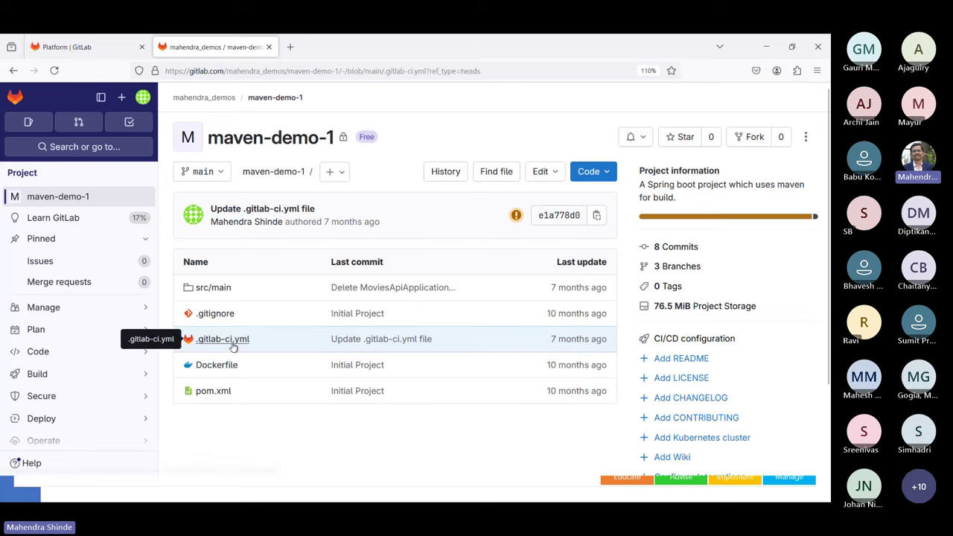
- Review the pipeline file's stages and variables, highlighting the build job's mvn script line and its target/*.jar artifact path
scroll(391, 285, "down", 1)
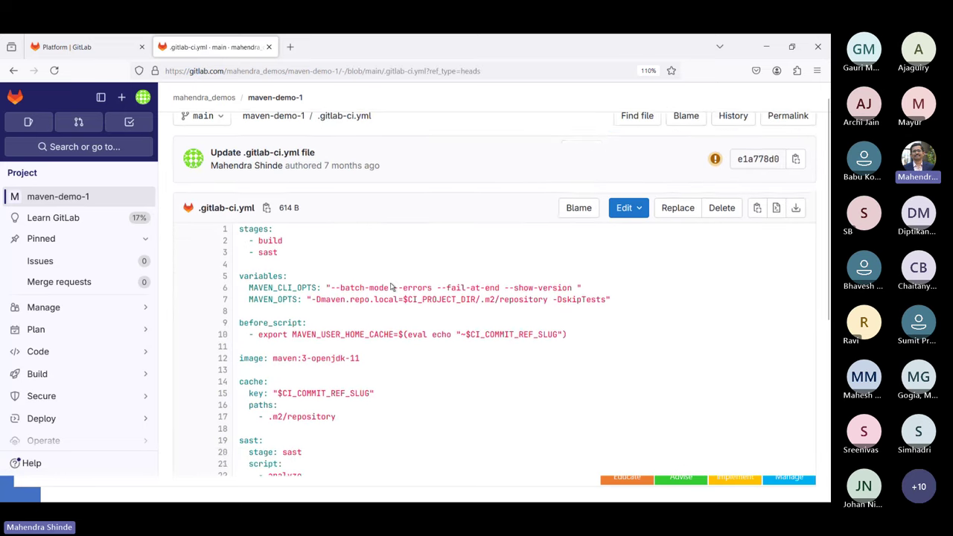
scroll(391, 287, "down", 2)
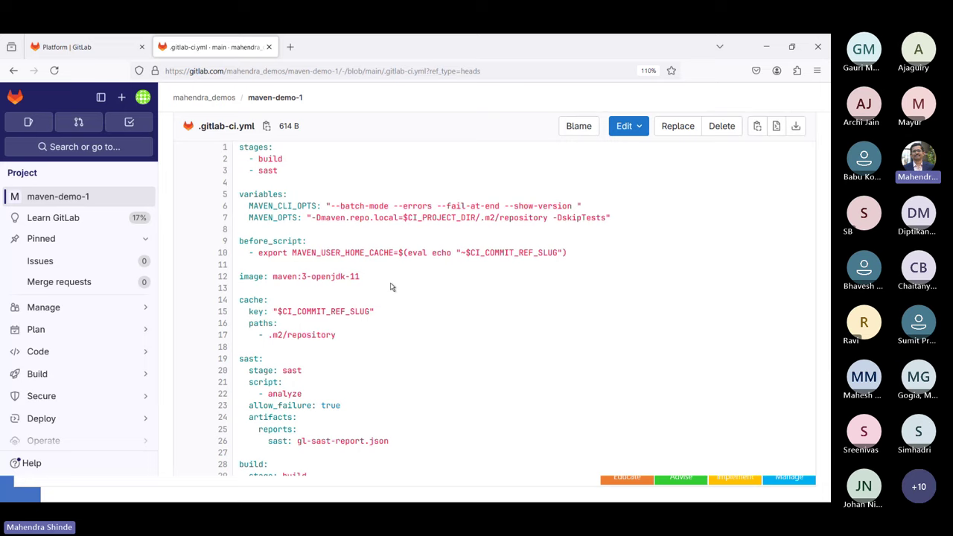
scroll(392, 287, "up", 2)
scroll(392, 286, "up", 1)
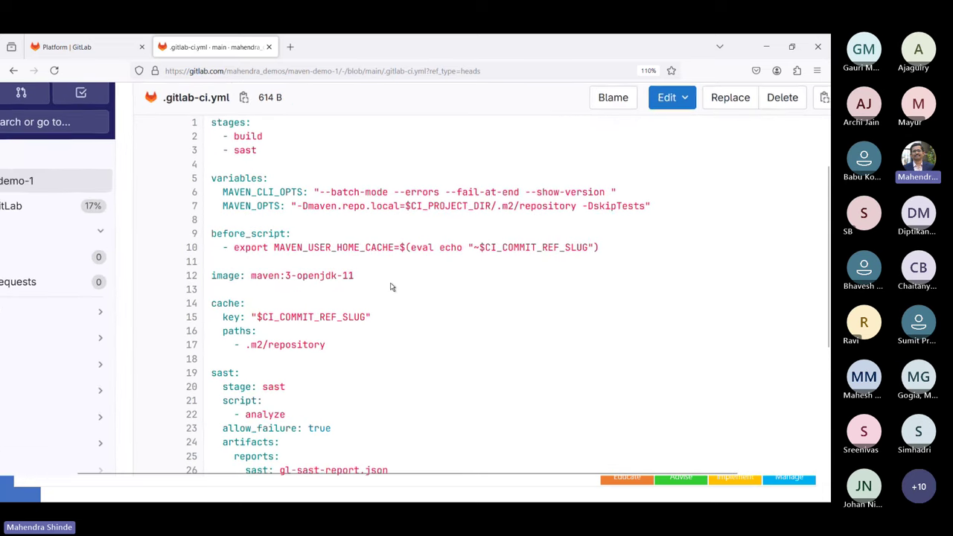
scroll(392, 287, "up", 2)
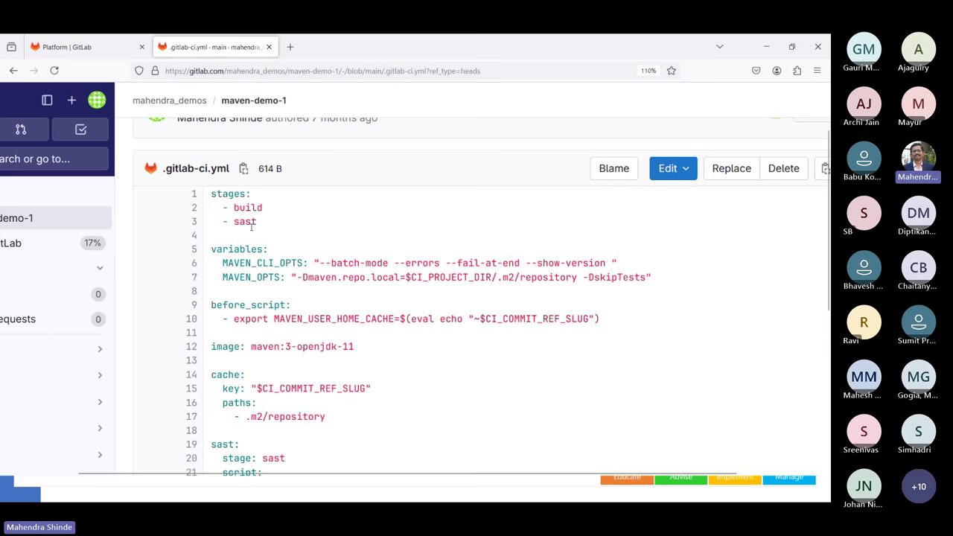
scroll(274, 300, "down", 5)
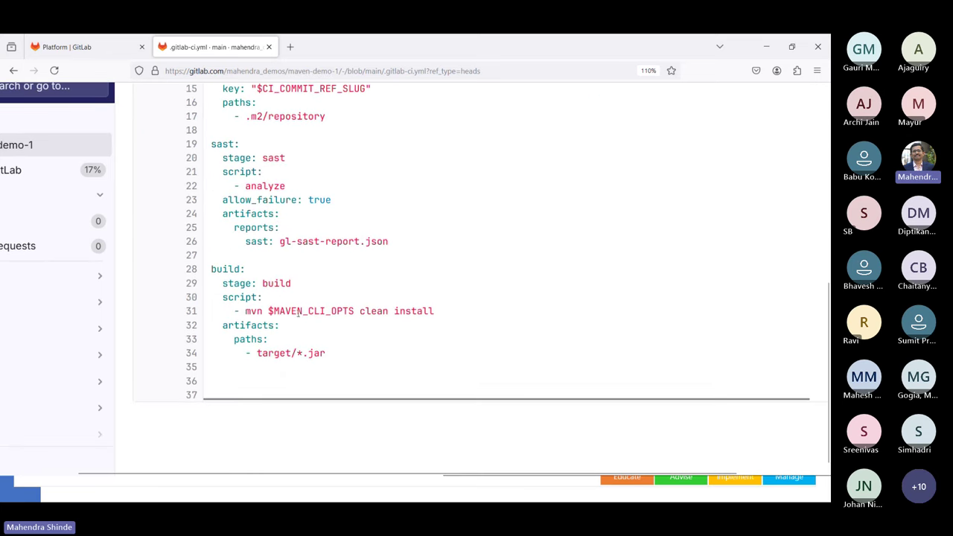
triple_click(323, 310)
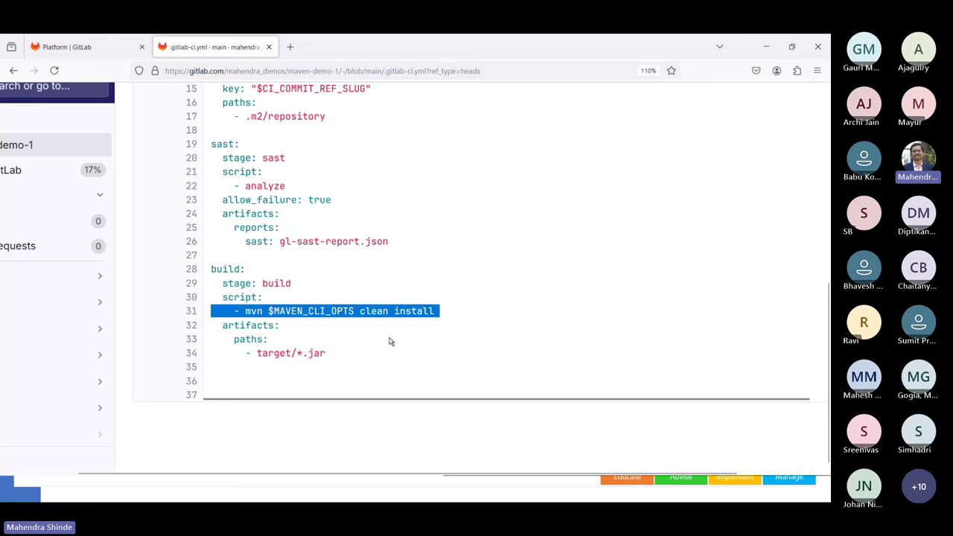
left_click_drag(228, 339, 361, 355)
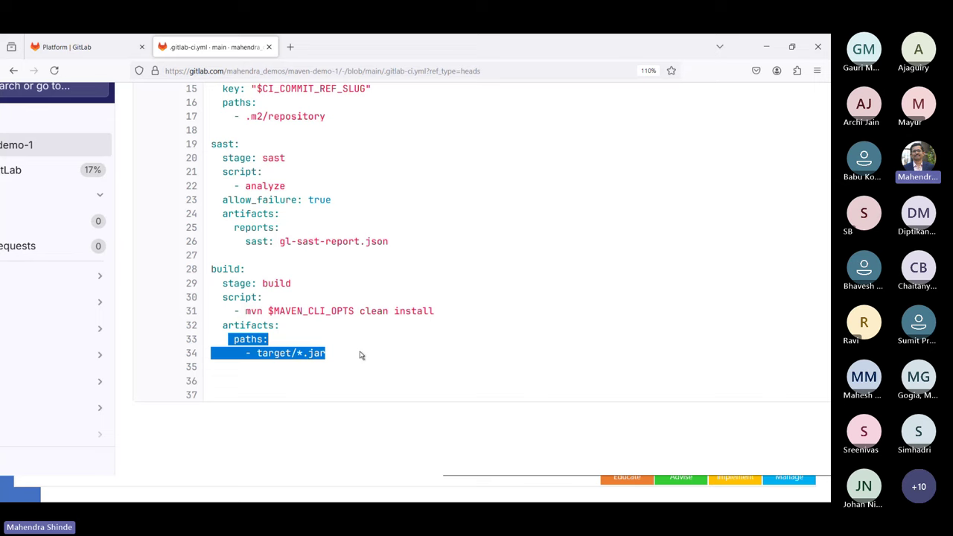
- Highlight the sast job's stage value and its gl-sast-report.json report line, and review the job's definition
double_click(265, 158)
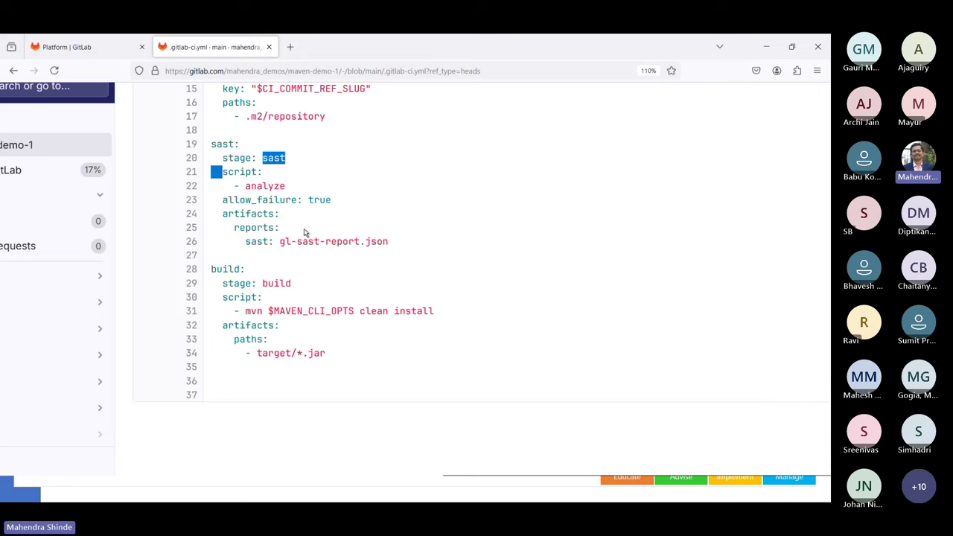
double_click(325, 241)
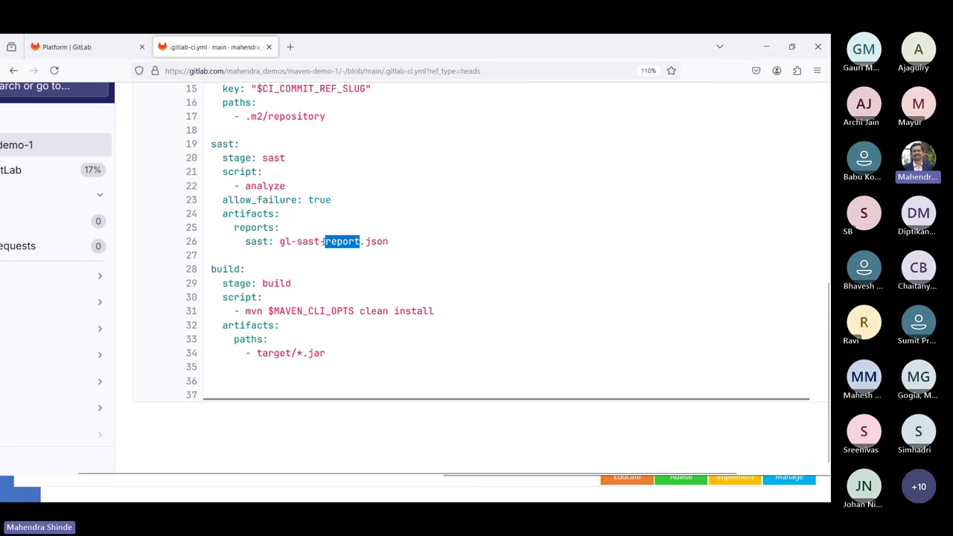
triple_click(325, 242)
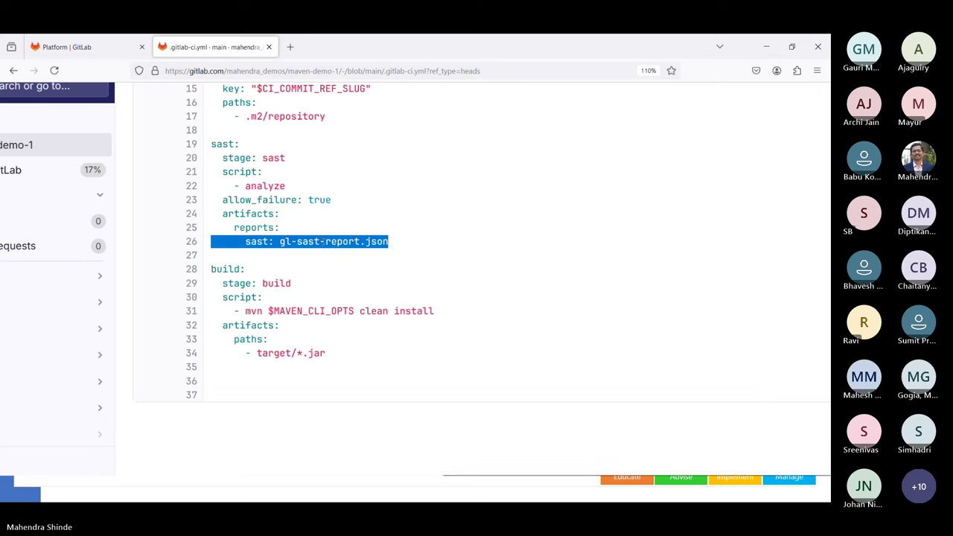
scroll(323, 241, "up", 1)
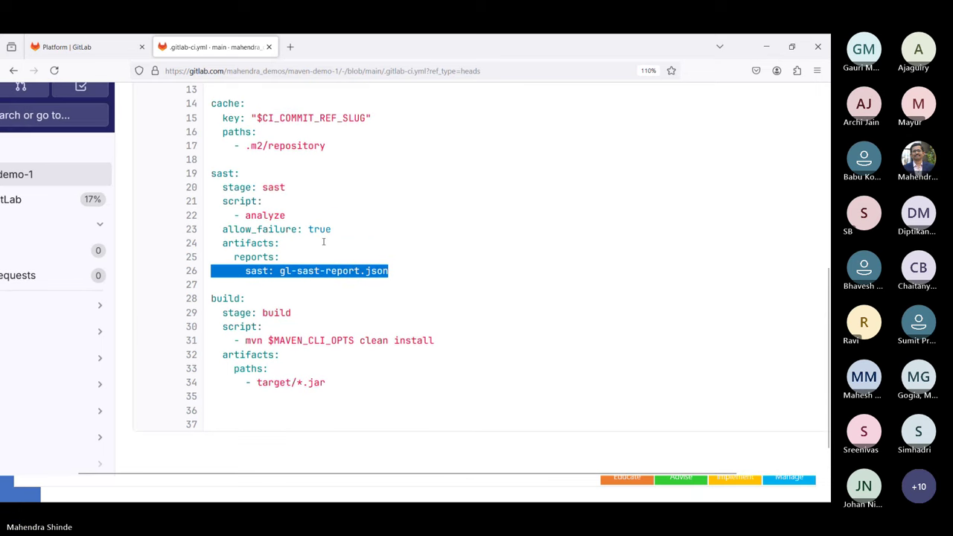
scroll(324, 241, "up", 2)
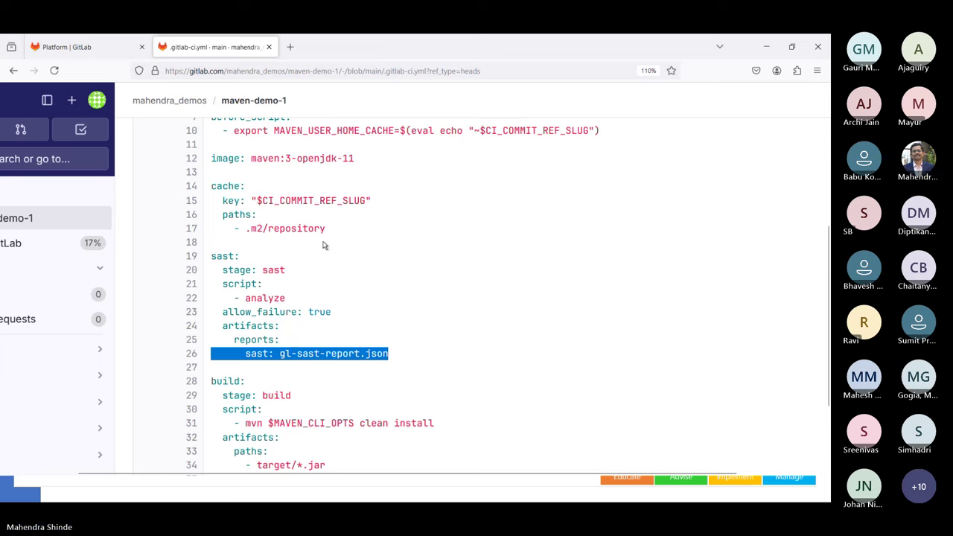
- Highlight the before_script export line and the maven:3-openjdk-11 image line, and review them against the sast and build jobs
scroll(323, 244, "up", 4)
scroll(323, 242, "up", 2)
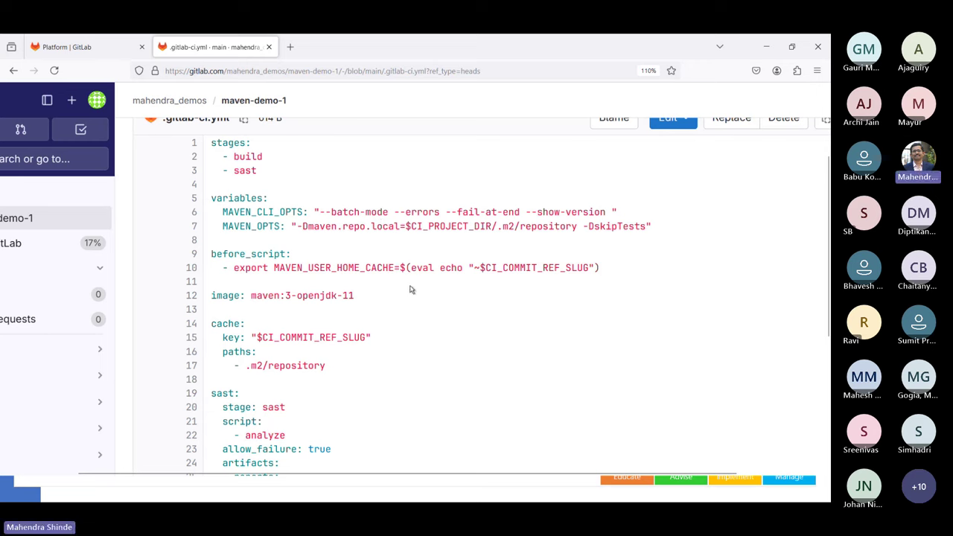
triple_click(426, 263)
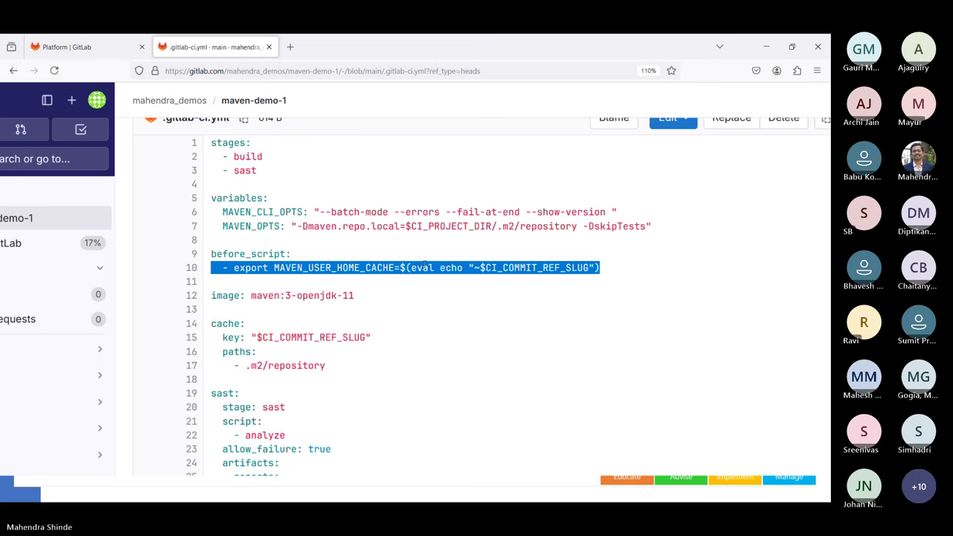
triple_click(368, 296)
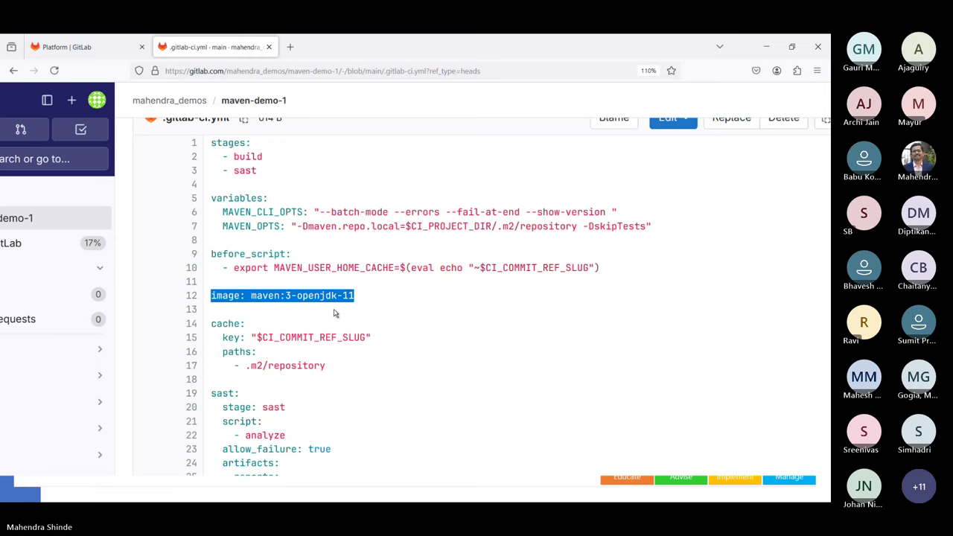
scroll(335, 314, "down", 1)
triple_click(348, 252)
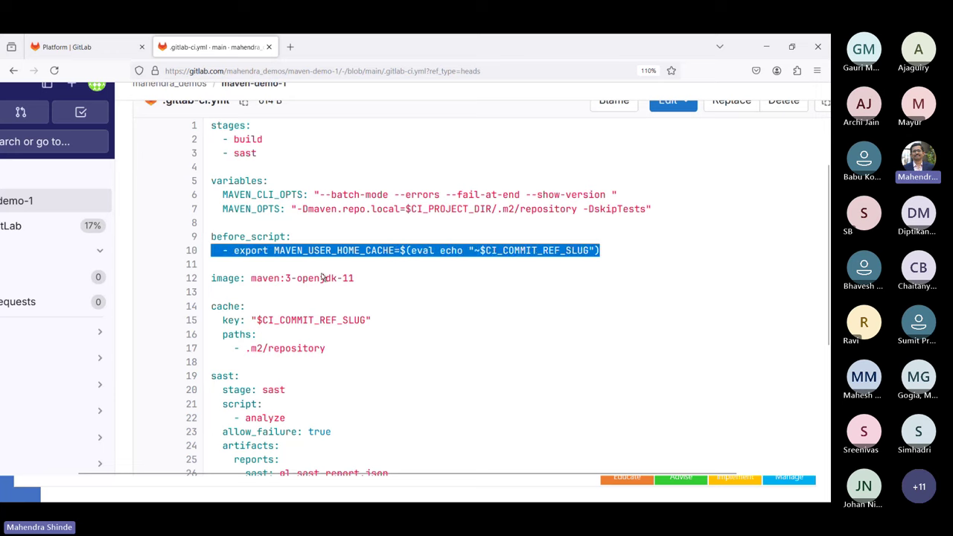
triple_click(310, 282)
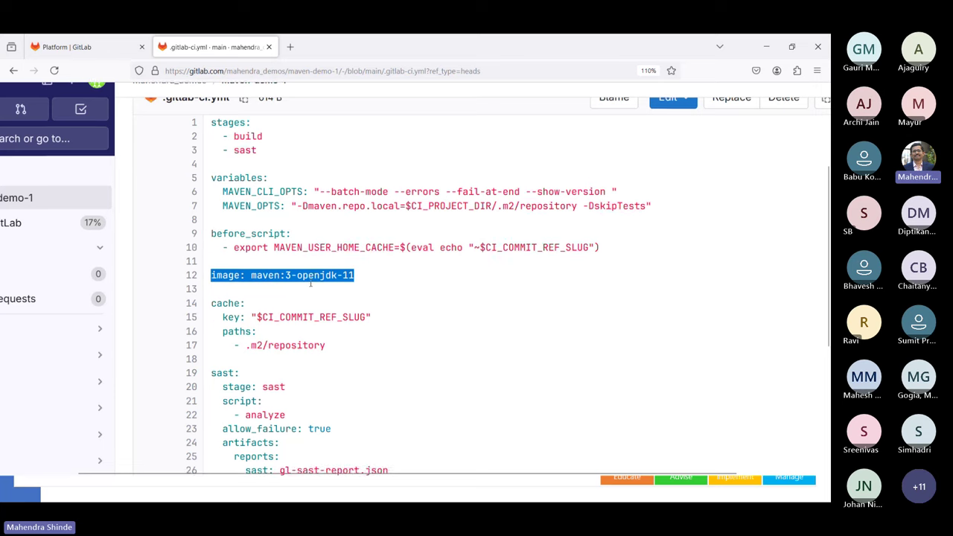
scroll(311, 284, "down", 5)
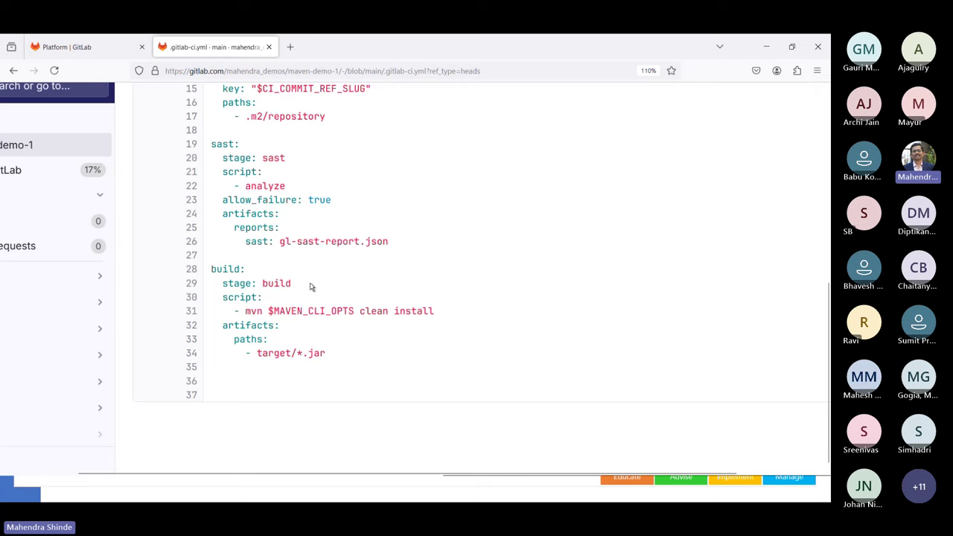
scroll(311, 287, "up", 5)
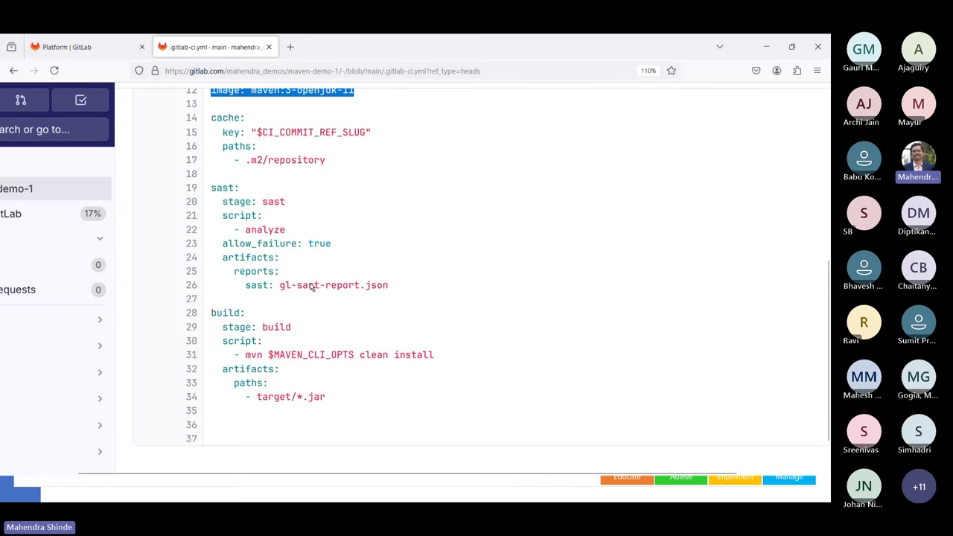
- Return to the maven-demo-1 repository root and open the project's list of pipelines
scroll(311, 287, "left", 2)
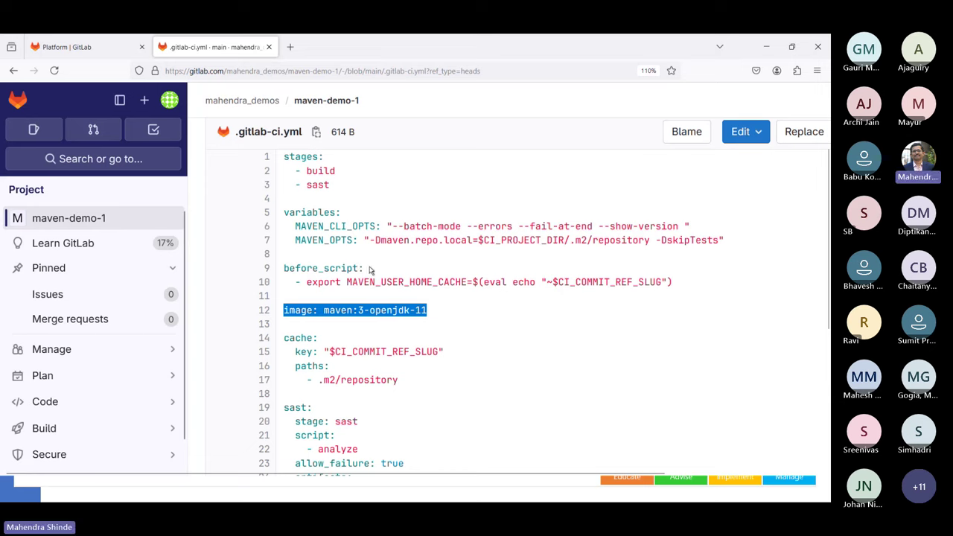
scroll(370, 269, "up", 2)
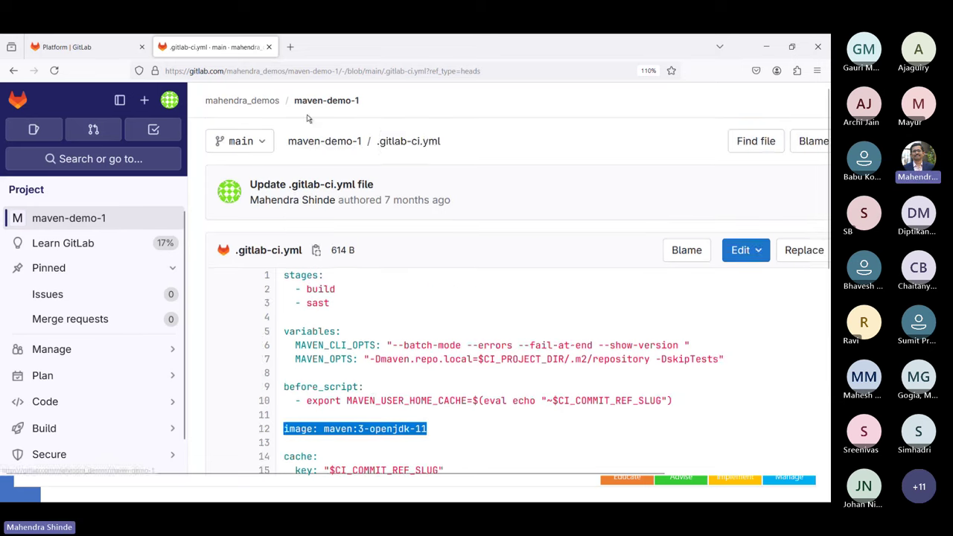
left_click(327, 141)
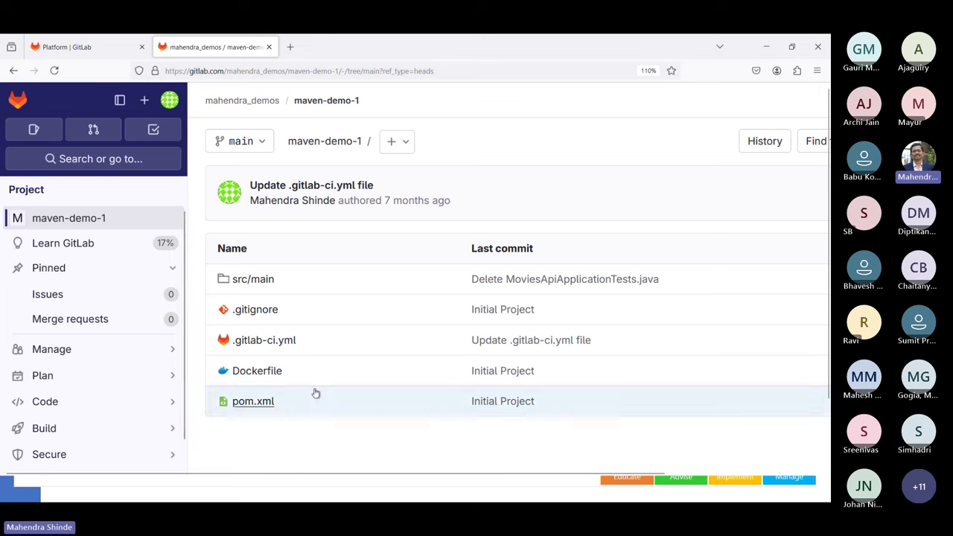
left_click(99, 430)
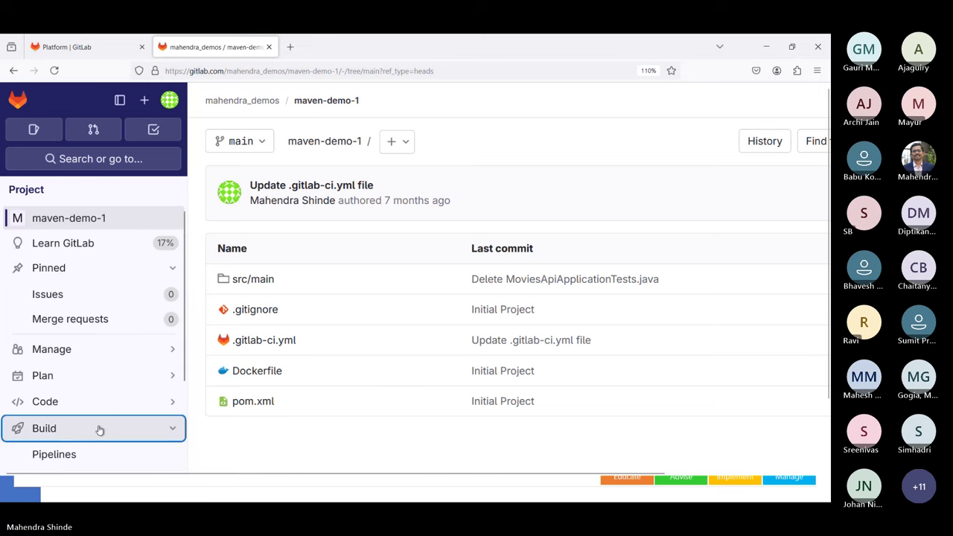
scroll(98, 430, "down", 2)
left_click(100, 379)
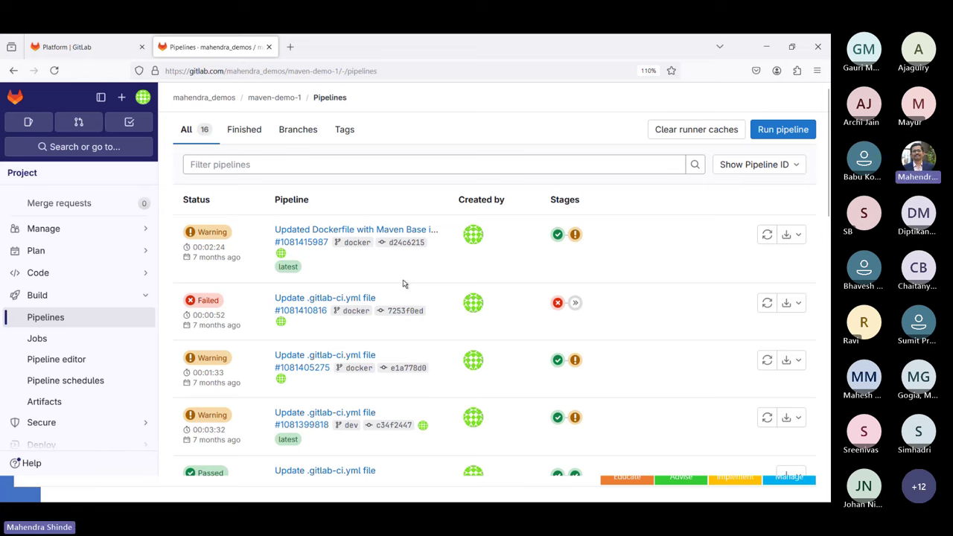
- Open the latest docker branch pipeline, "Updated Dockerfile with Maven Base image for build", and view its container_scanning job
scroll(462, 339, "down", 1)
scroll(466, 344, "up", 1)
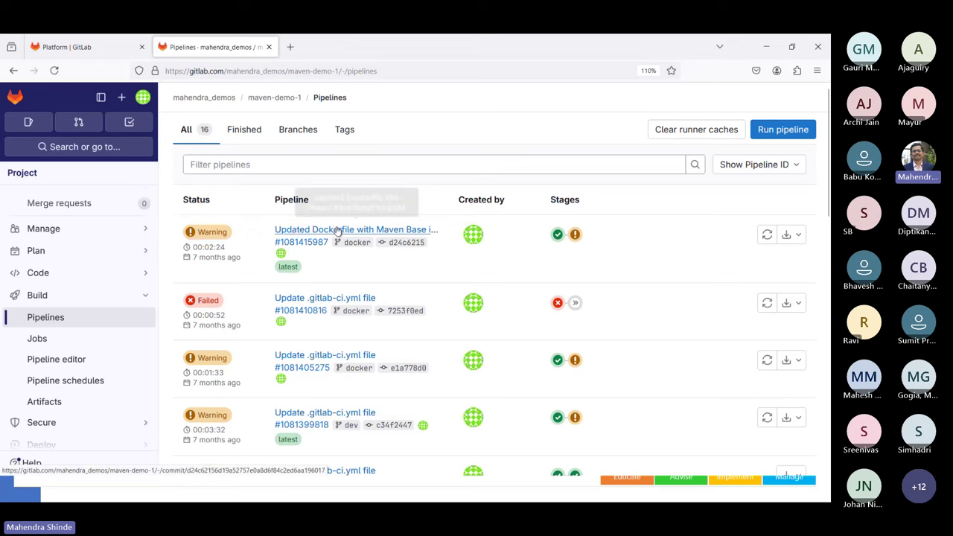
left_click(209, 236)
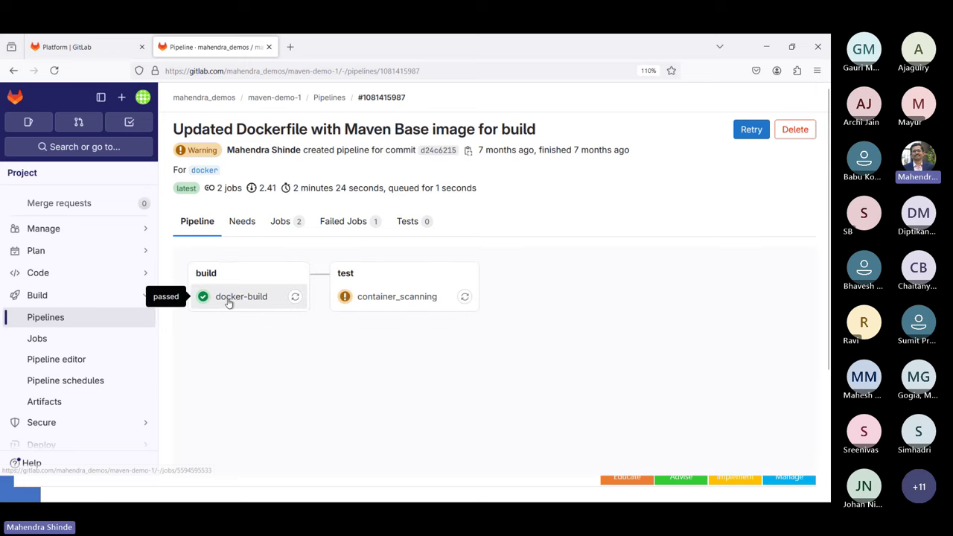
left_click(362, 304)
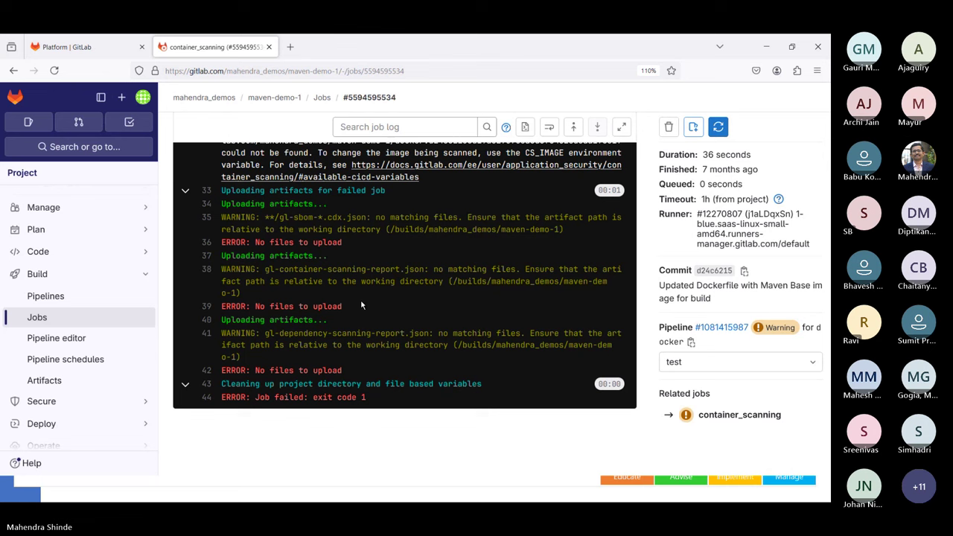
- Read through the container_scanning job log, from the executor preparation to the scan errors and artifact upload section
scroll(361, 299, "up", 5)
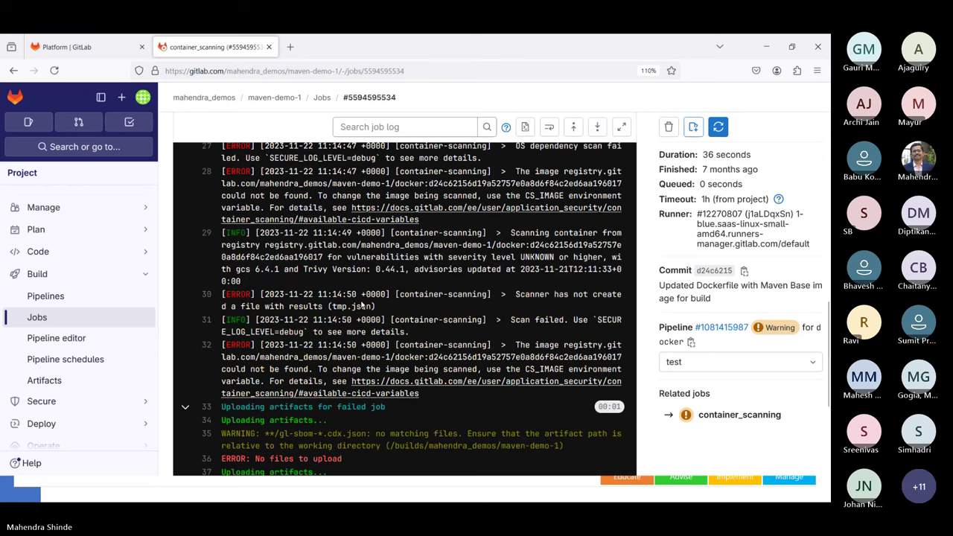
scroll(361, 304, "up", 8)
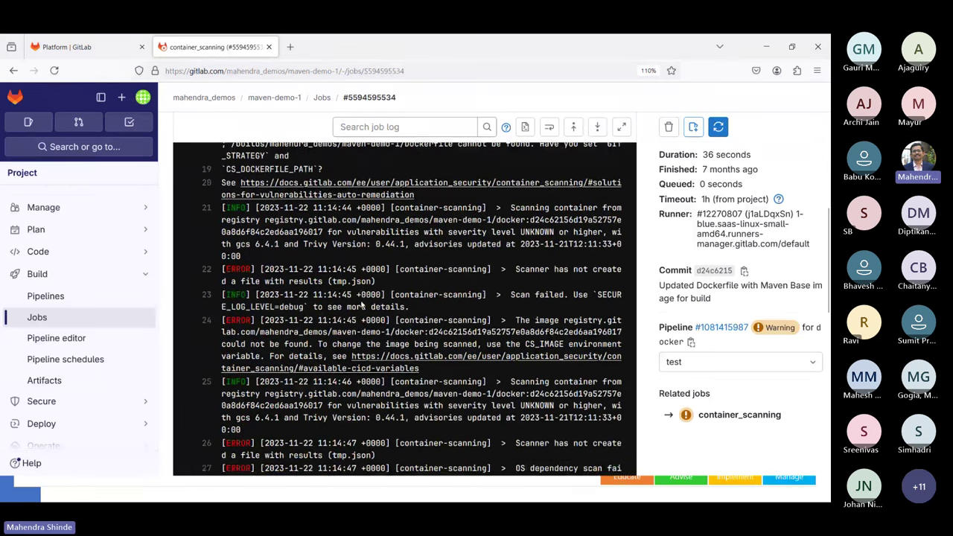
scroll(363, 306, "up", 3)
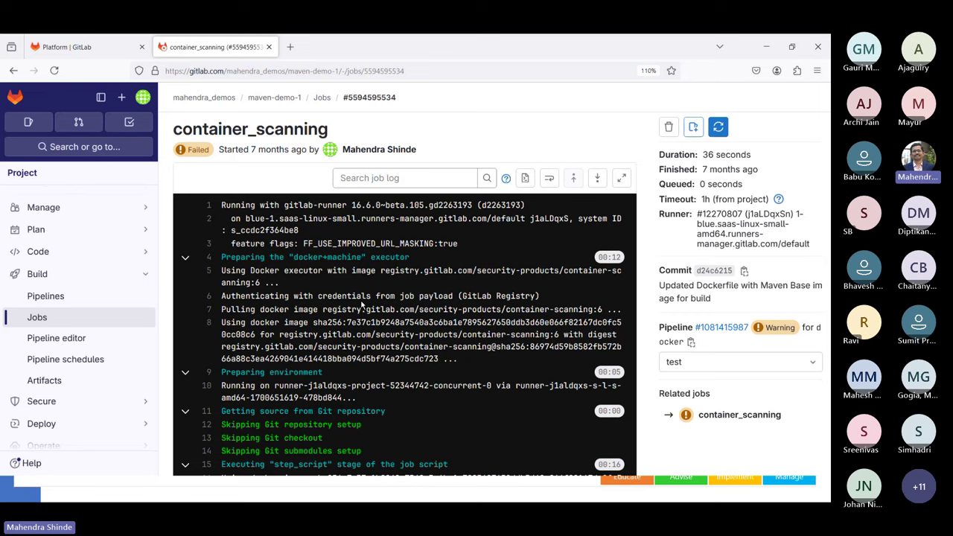
scroll(363, 305, "up", 1)
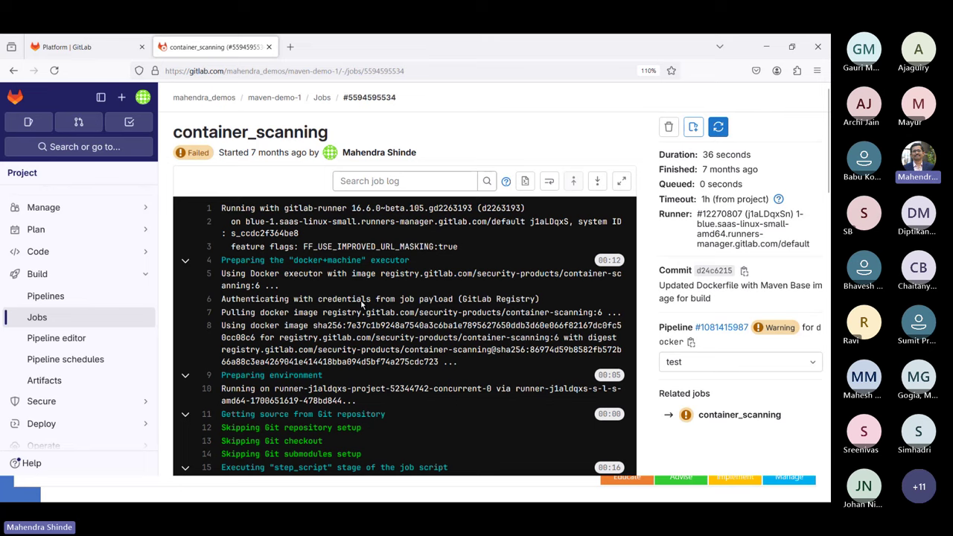
scroll(363, 303, "down", 5)
scroll(360, 299, "down", 5)
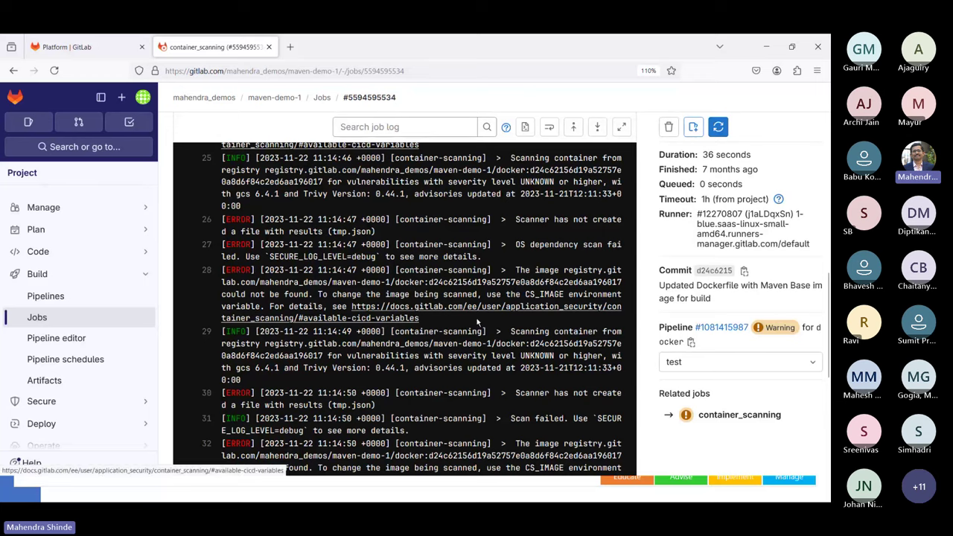
scroll(469, 335, "down", 5)
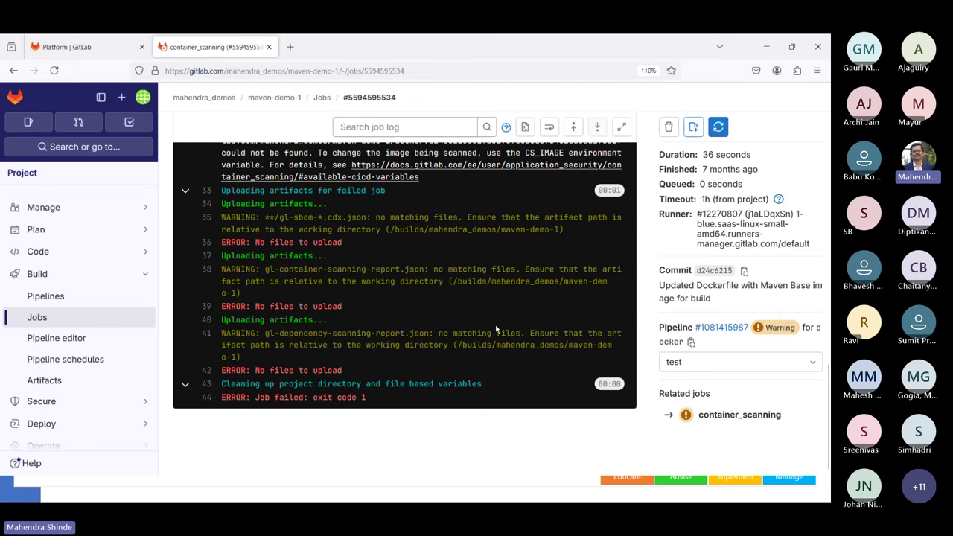
scroll(496, 329, "up", 15)
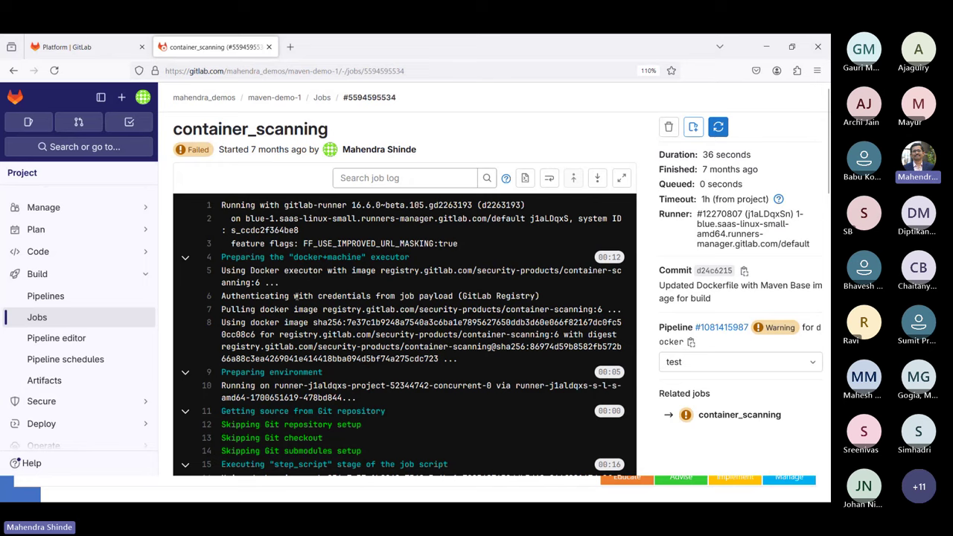
- Open the project's build artifacts and expand the files of the latest docker-build and container_scanning jobs and the docker branch build job
left_click(47, 378)
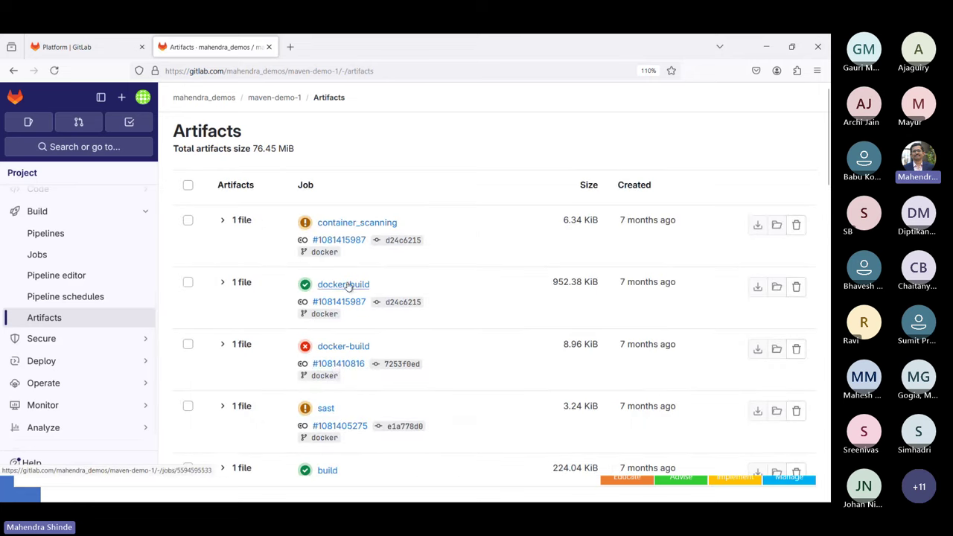
left_click(223, 285)
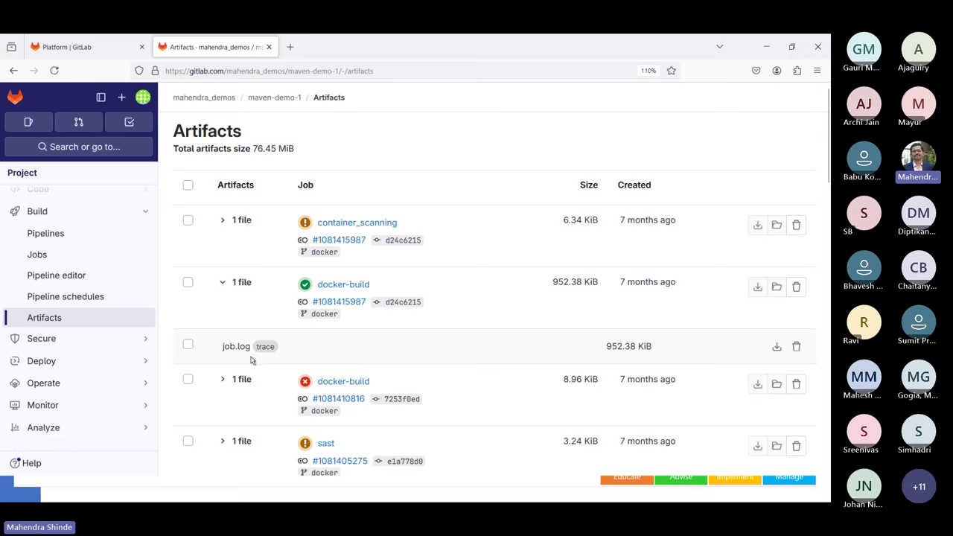
left_click(223, 221)
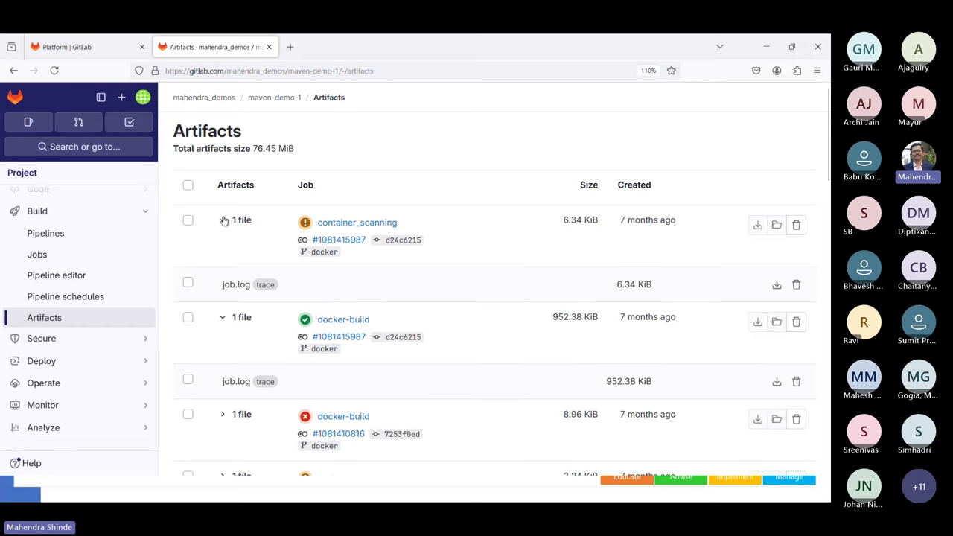
scroll(375, 308, "down", 4)
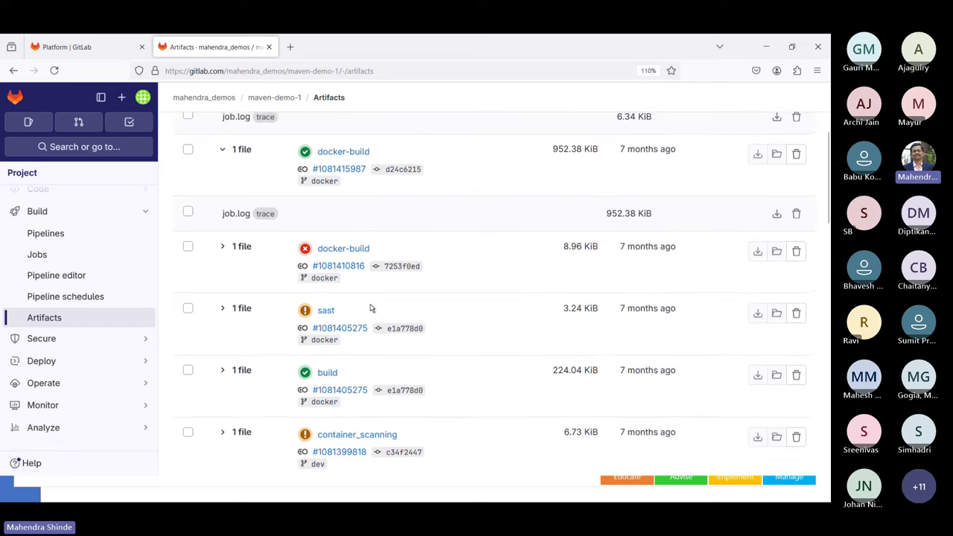
scroll(371, 308, "down", 2)
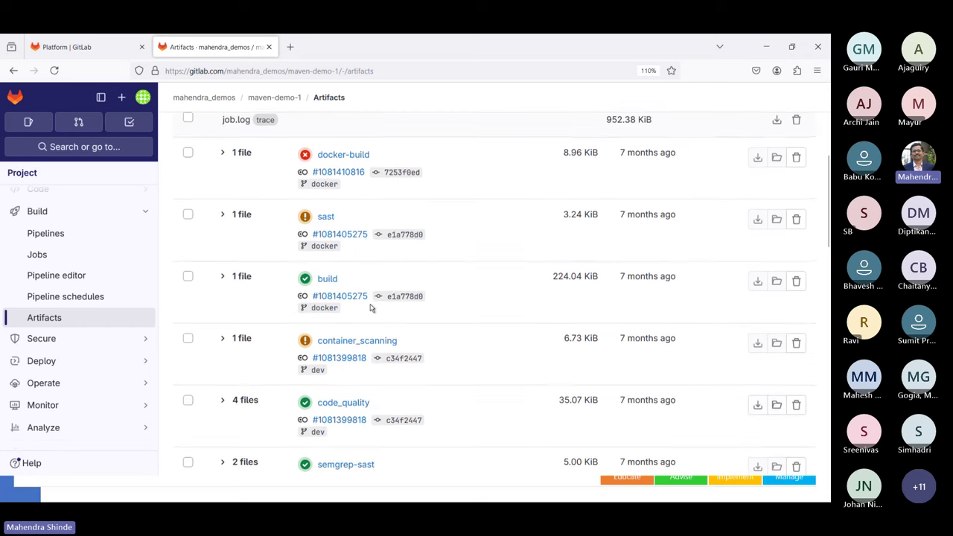
left_click(222, 277)
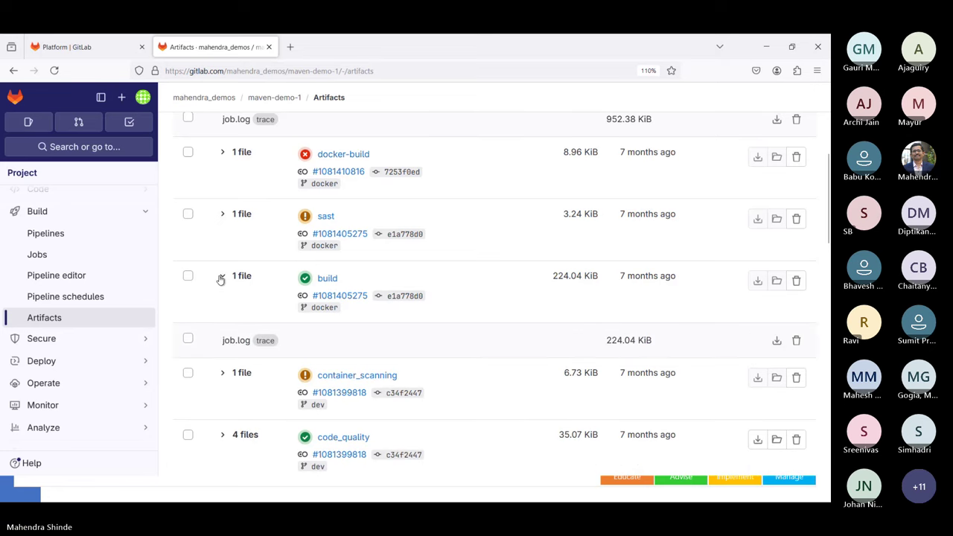
scroll(220, 278, "down", 2)
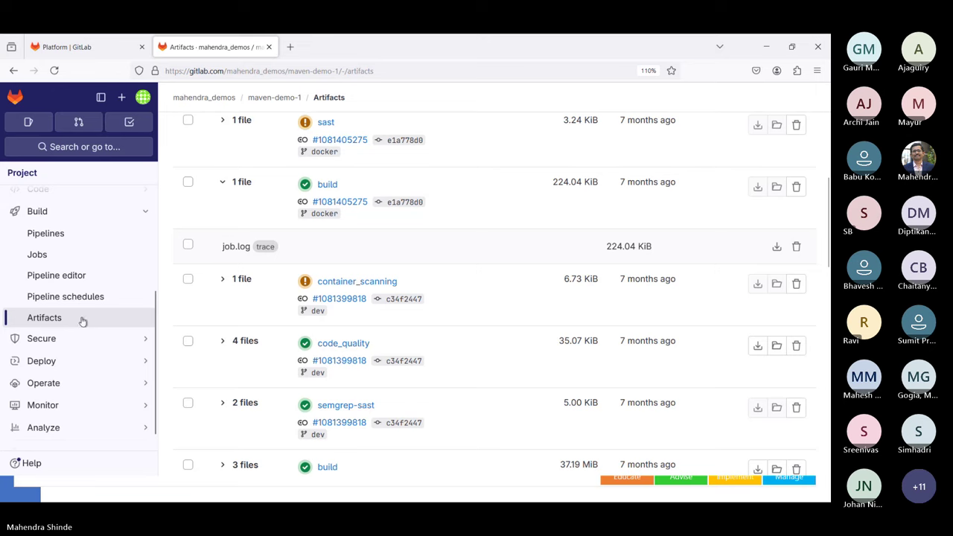
- Return to the project's list of pipelines, then open the project's CI/CD settings
left_click(99, 239)
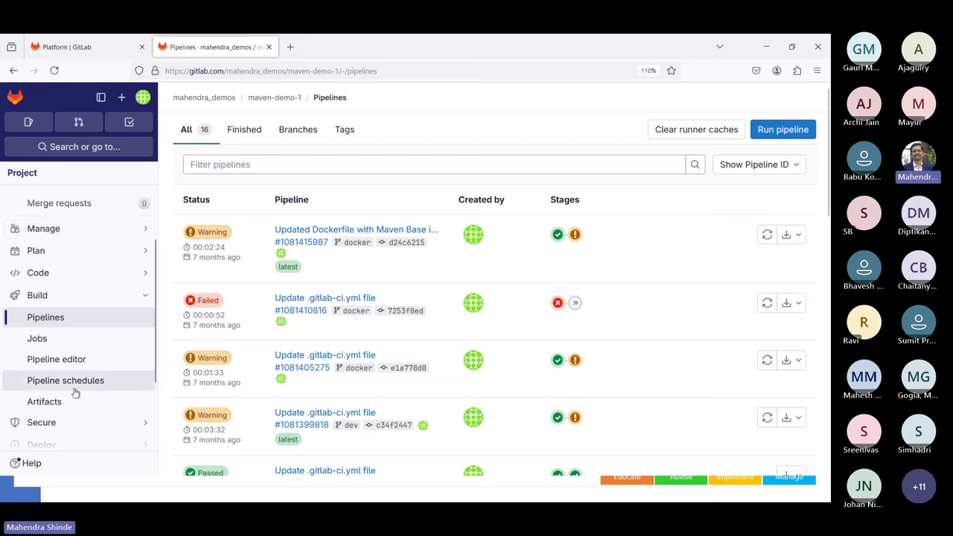
scroll(82, 402, "down", 3)
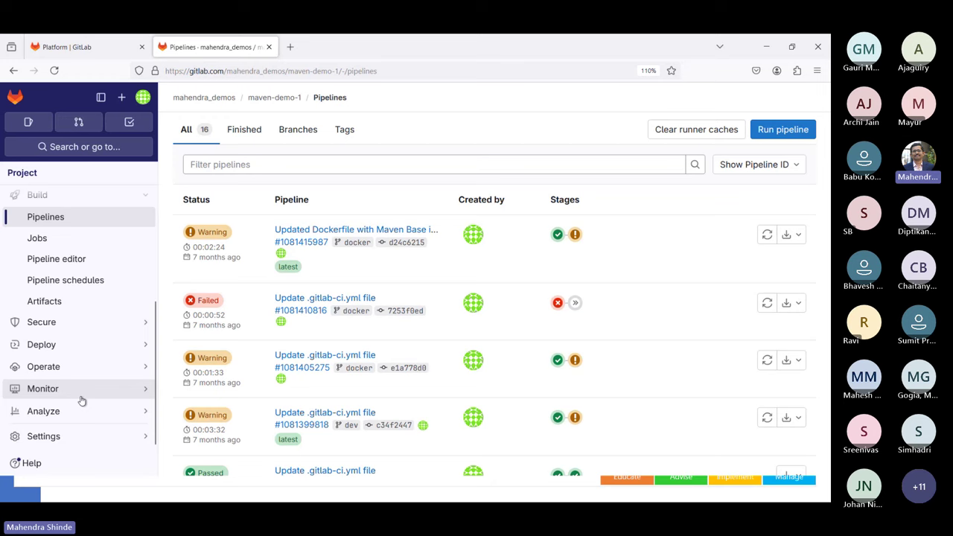
left_click(69, 444)
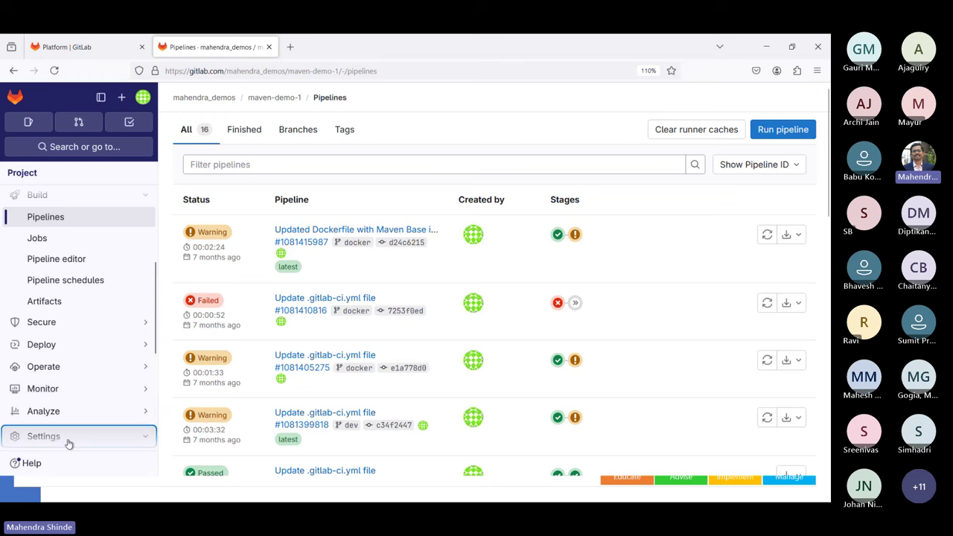
scroll(68, 444, "down", 3)
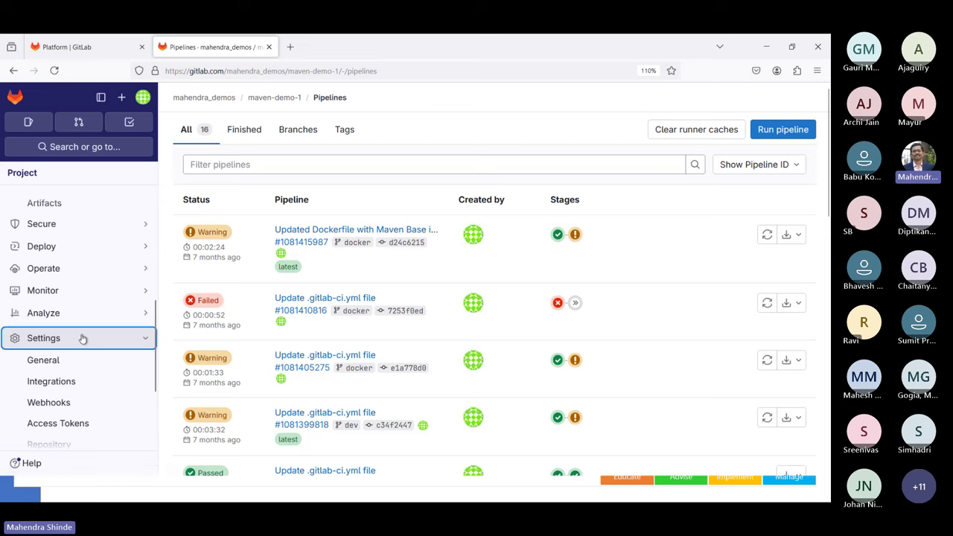
scroll(83, 338, "down", 1)
scroll(83, 339, "down", 1)
scroll(83, 339, "down", 1)
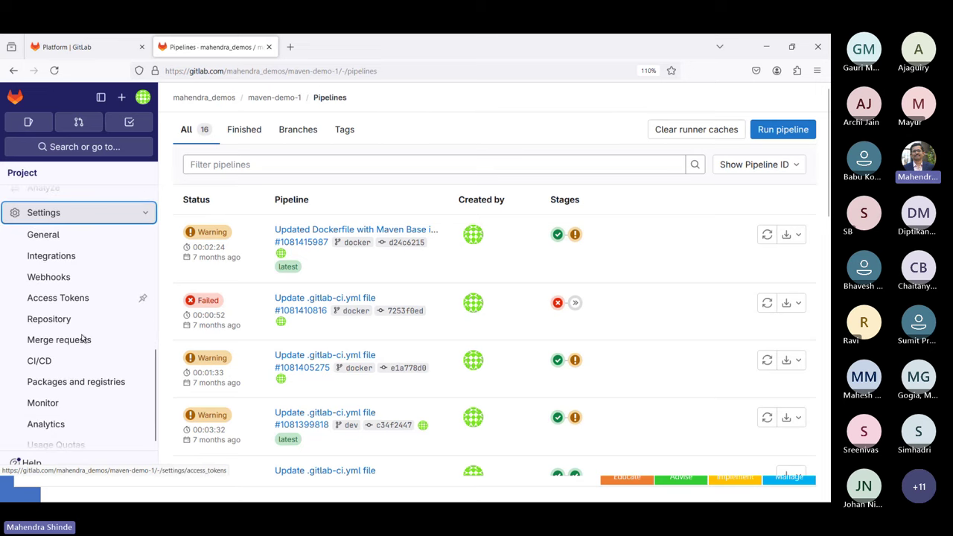
scroll(83, 339, "down", 1)
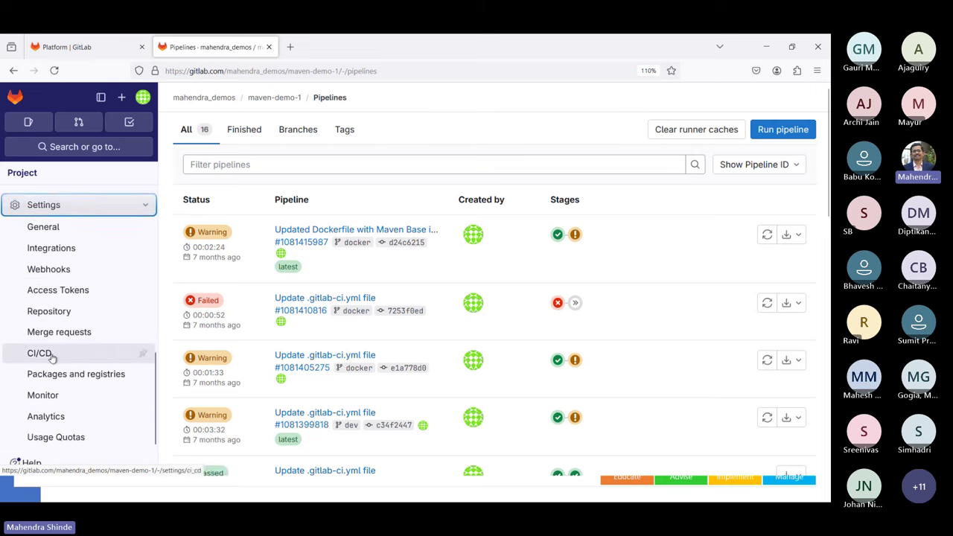
left_click(52, 356)
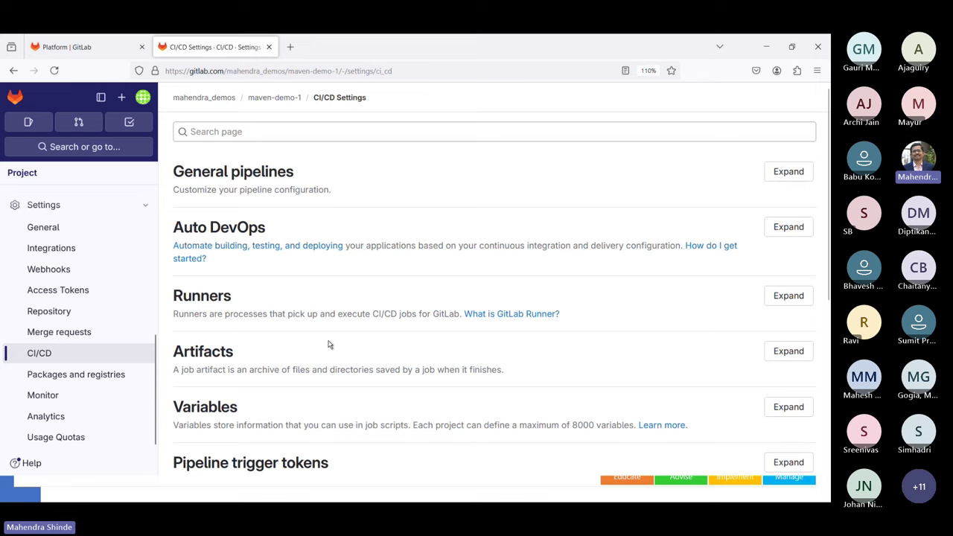
- Expand the Runners section and look over its project, instance and group runners
scroll(330, 344, "down", 1)
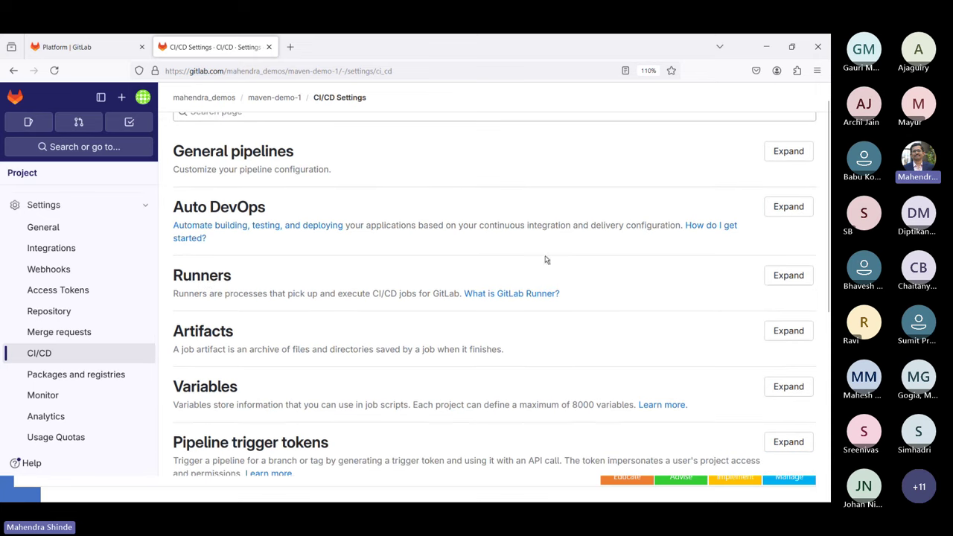
left_click(794, 277)
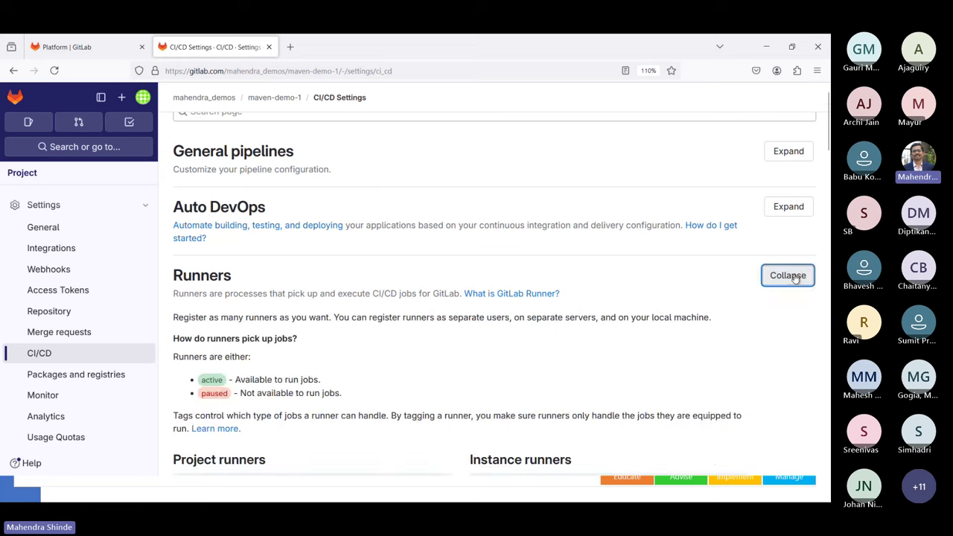
scroll(506, 378, "down", 3)
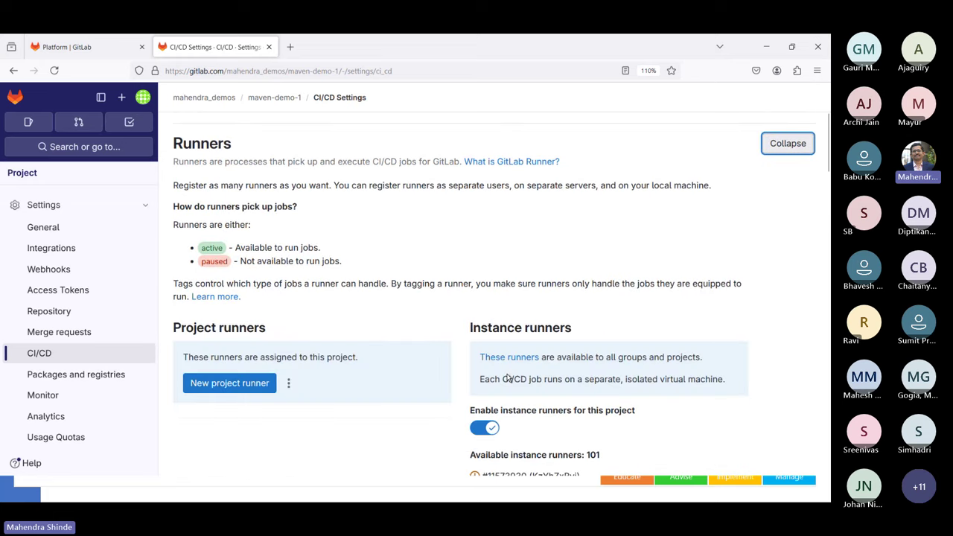
scroll(345, 424, "down", 3)
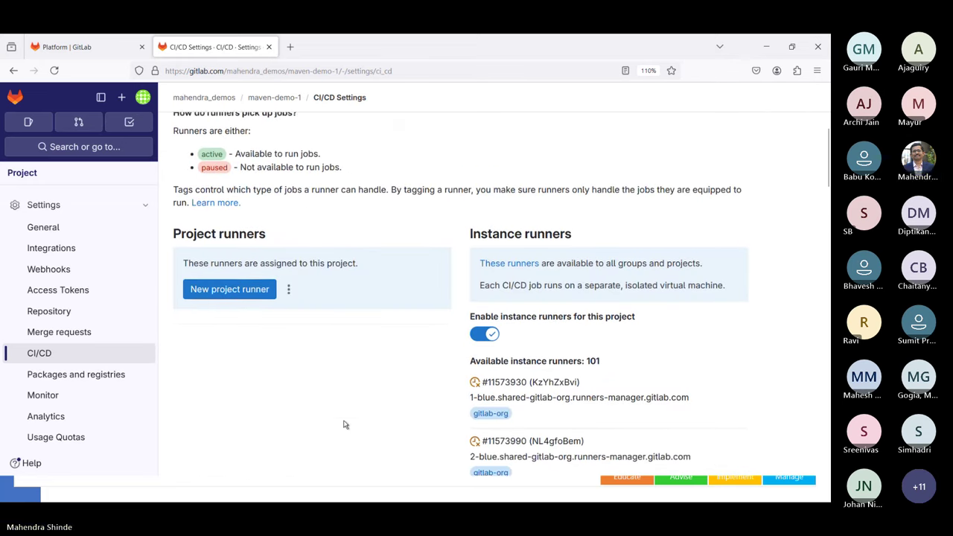
scroll(345, 424, "down", 15)
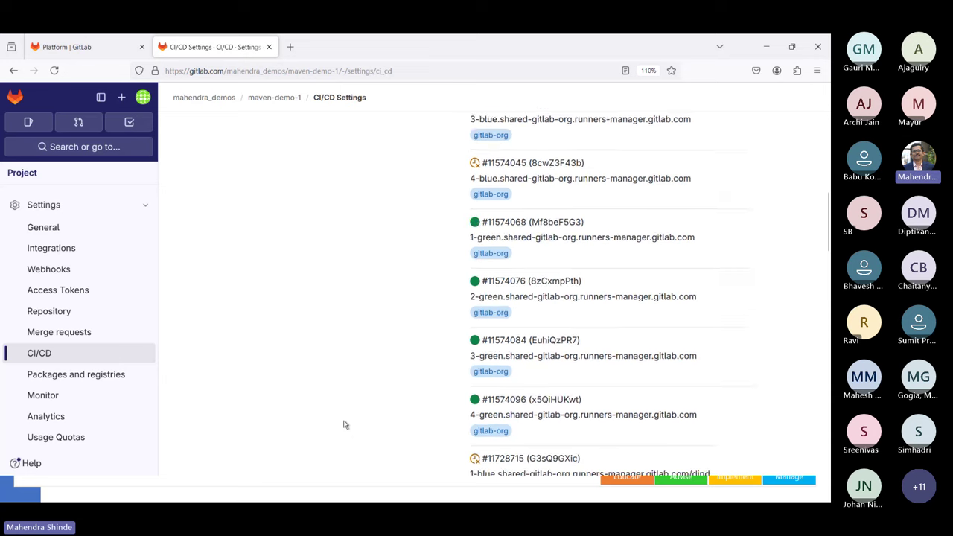
scroll(345, 425, "down", 6)
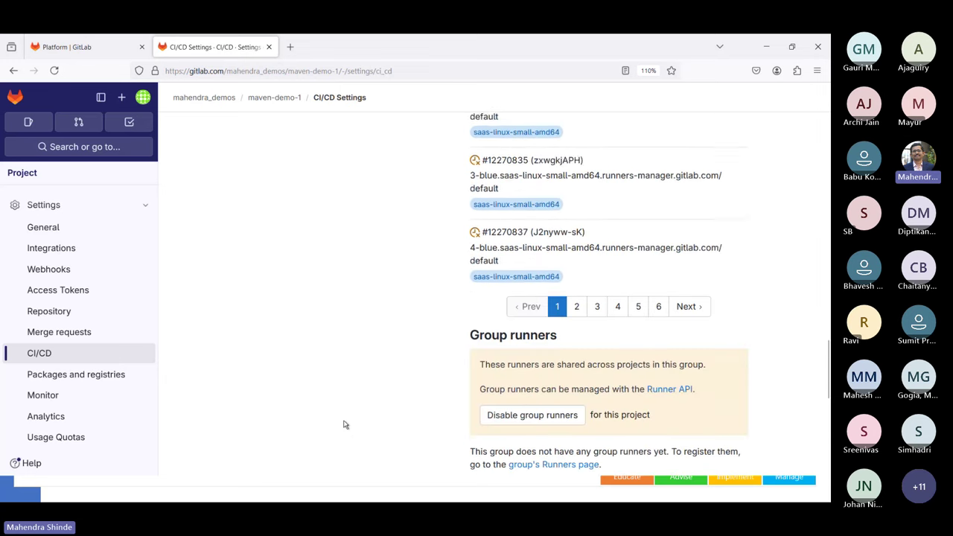
scroll(345, 424, "up", 8)
scroll(345, 424, "up", 1)
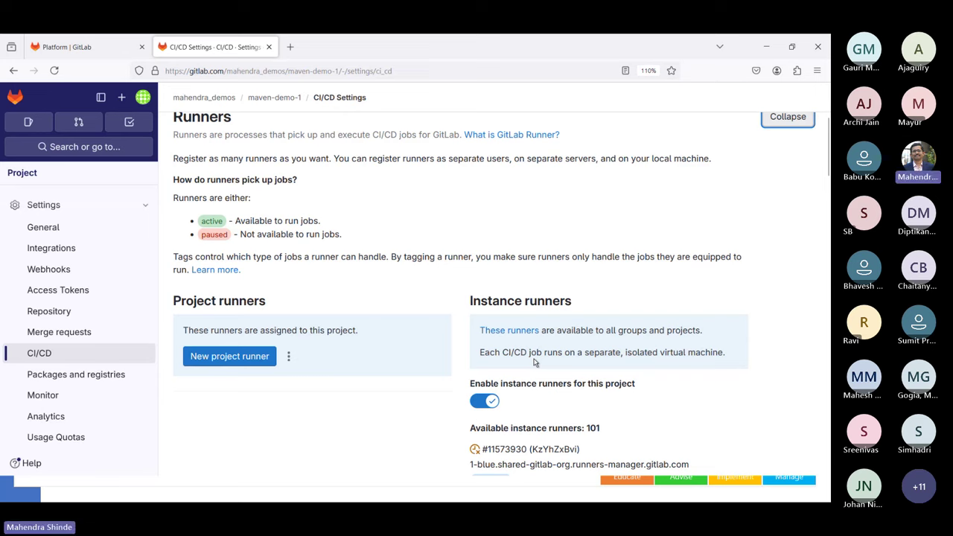
- Look through the first page of available instance runners, including the gitlab-org, gitlab-org-docker and saas-linux-small-amd64 tagged ones
scroll(671, 383, "down", 4)
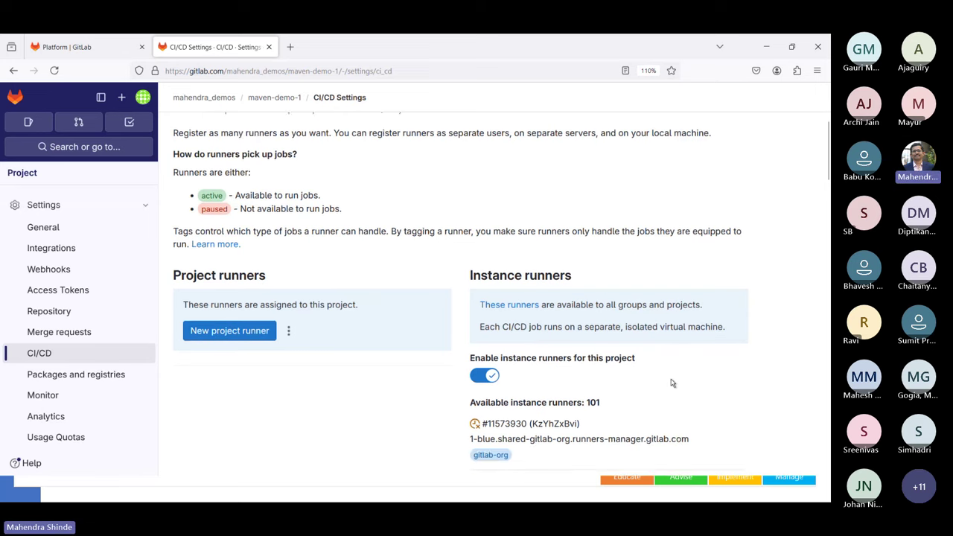
scroll(671, 383, "down", 10)
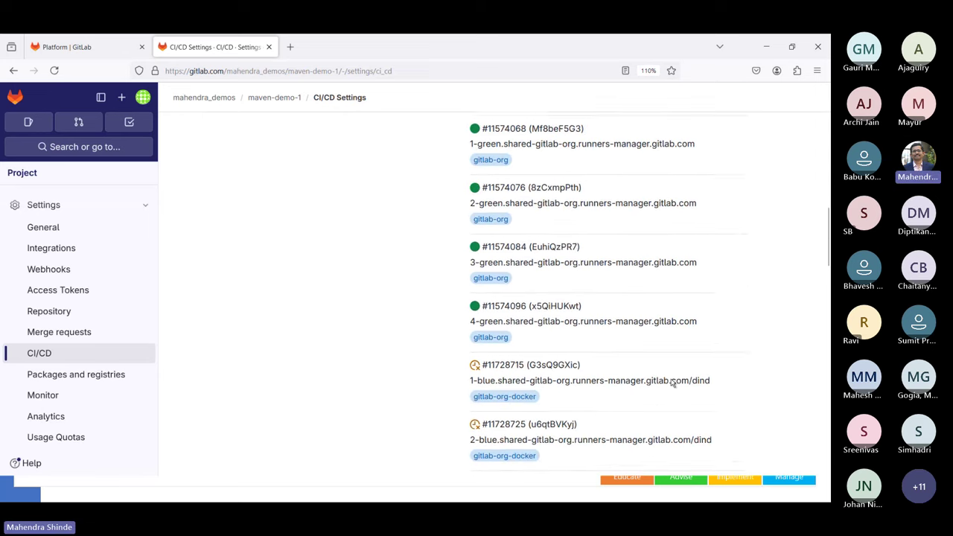
scroll(671, 379, "down", 3)
scroll(671, 381, "down", 5)
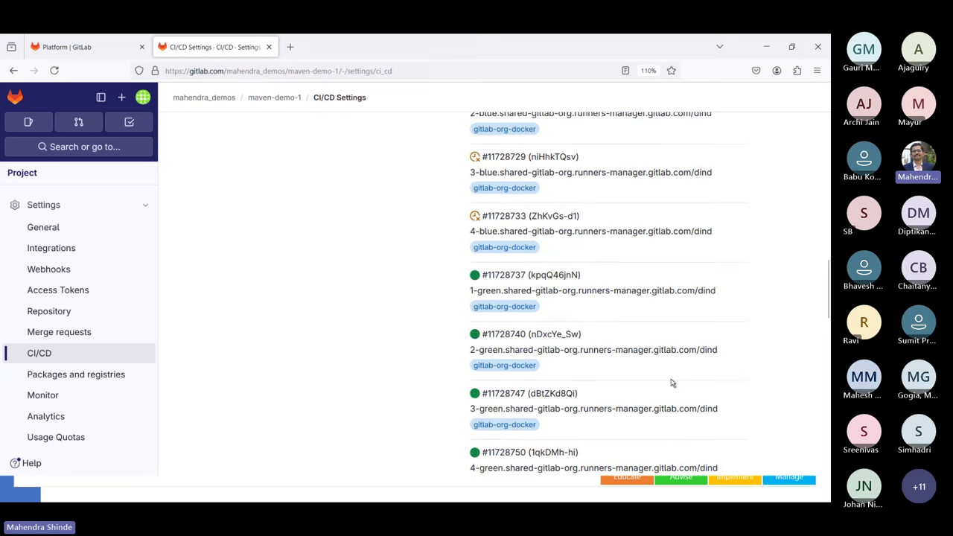
scroll(671, 384, "down", 6)
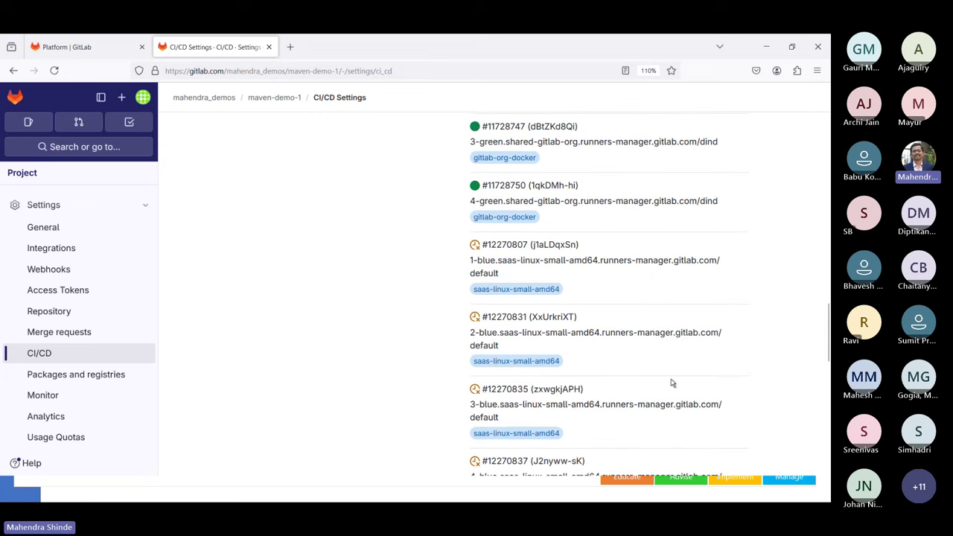
scroll(672, 384, "up", 12)
scroll(671, 384, "up", 4)
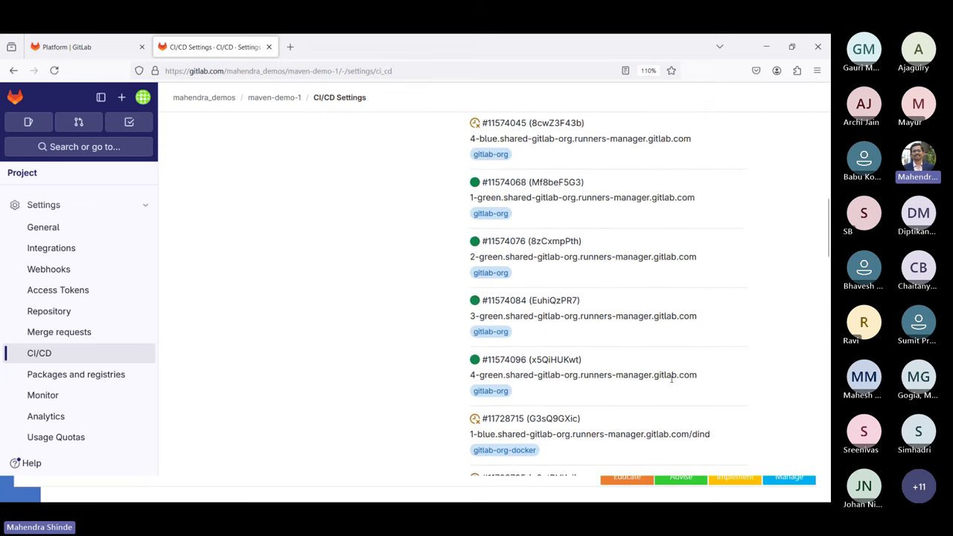
scroll(671, 380, "up", 8)
scroll(672, 382, "down", 1)
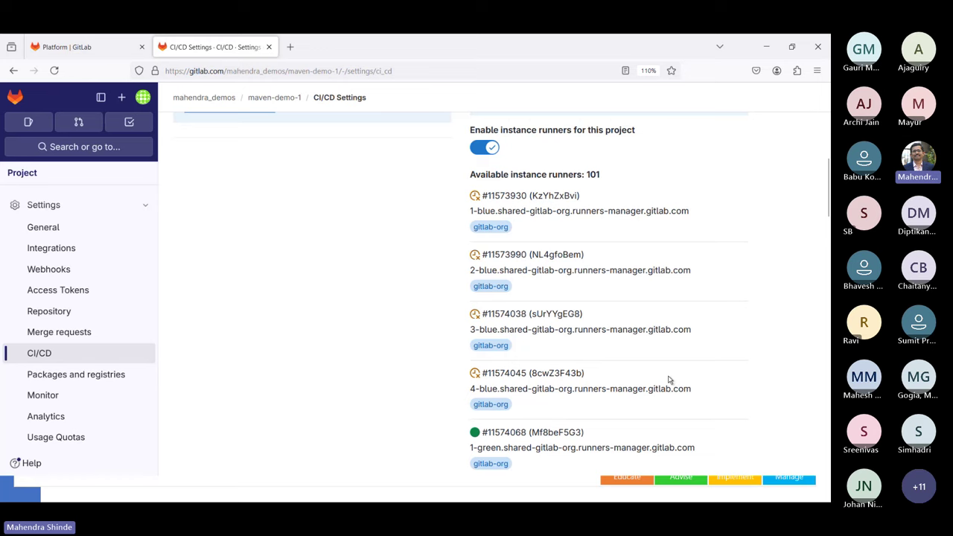
- Highlight the number of available instance runners and check the status details of the 1-green.shared-gitlab-org runner and the 1-blue.shared-gitlab-org dind runner
double_click(595, 175)
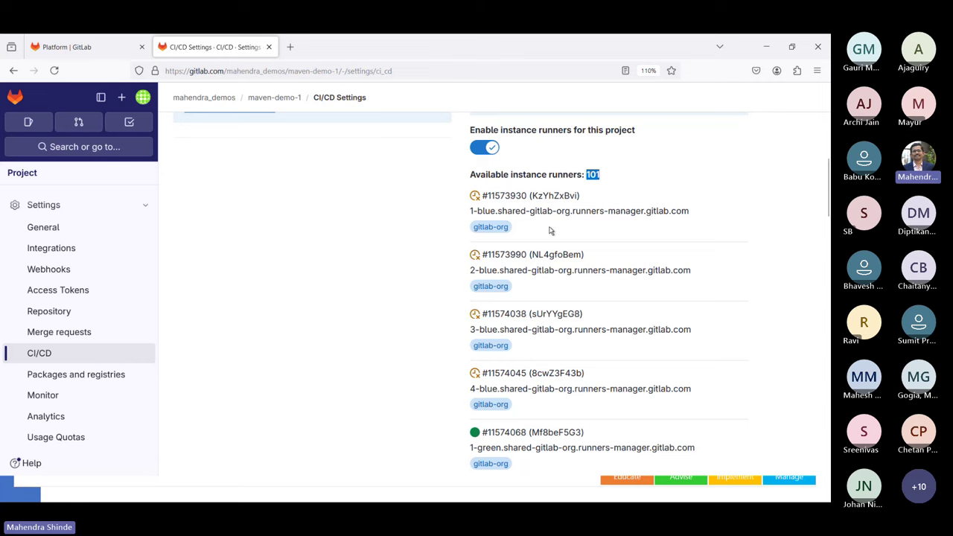
scroll(548, 345, "down", 2)
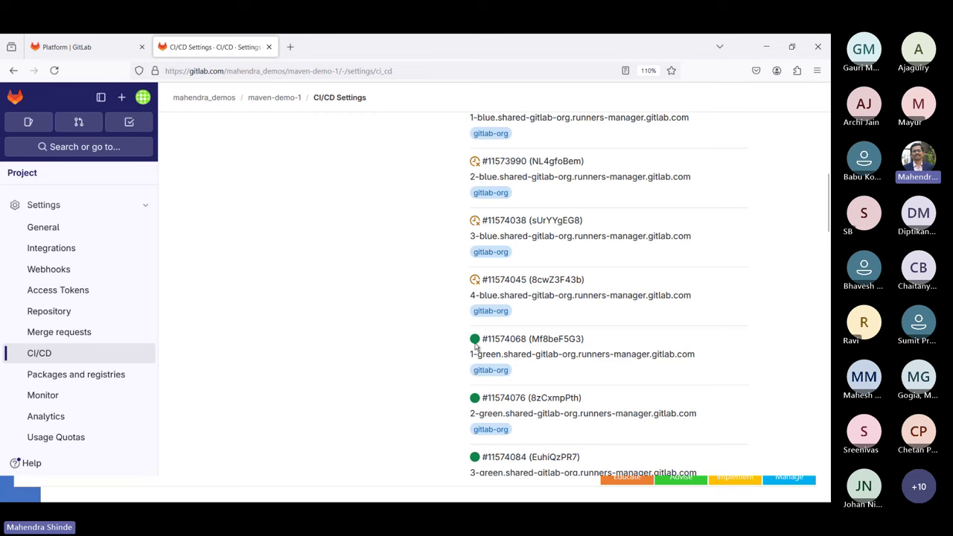
mouse_move(475, 343)
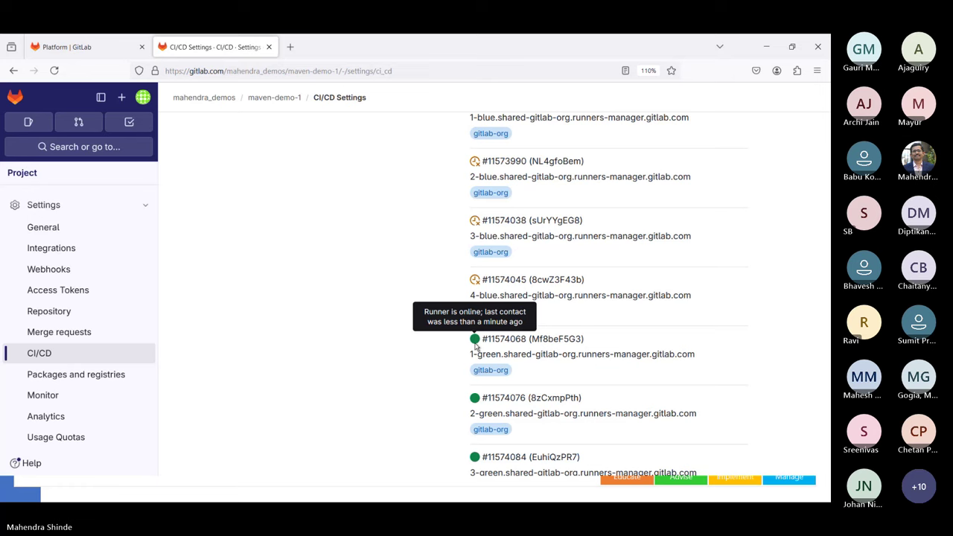
scroll(476, 346, "down", 5)
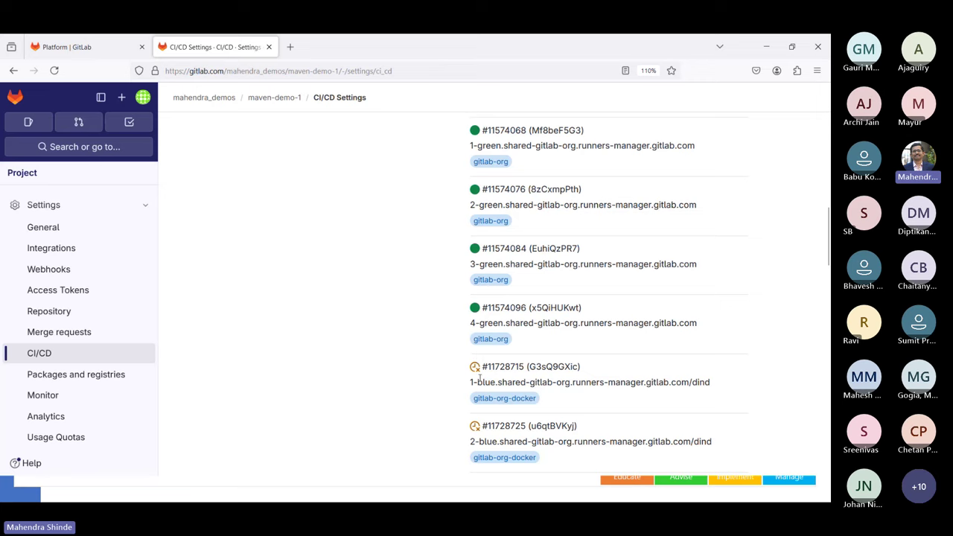
mouse_move(477, 374)
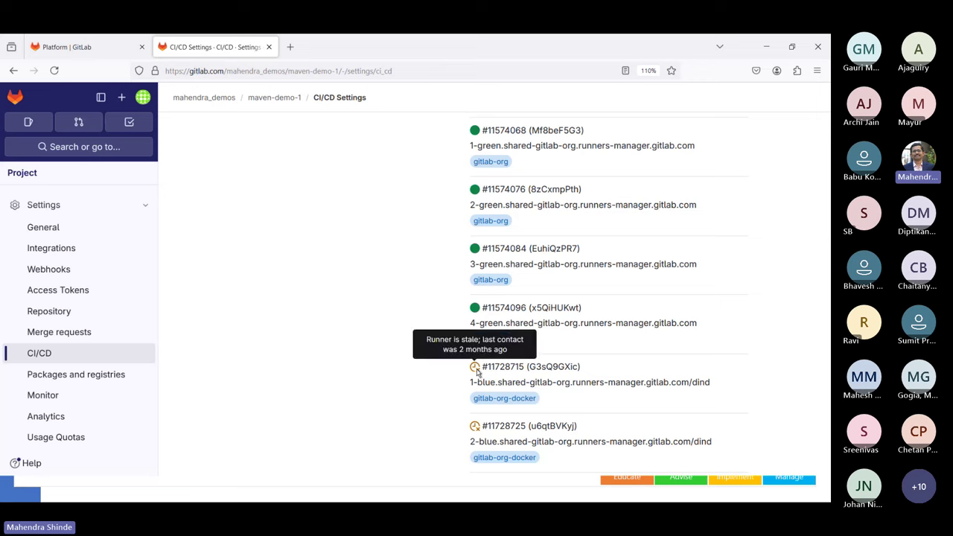
- View the remaining instance runners on the first page and highlight the Group runners heading
scroll(477, 373, "down", 5)
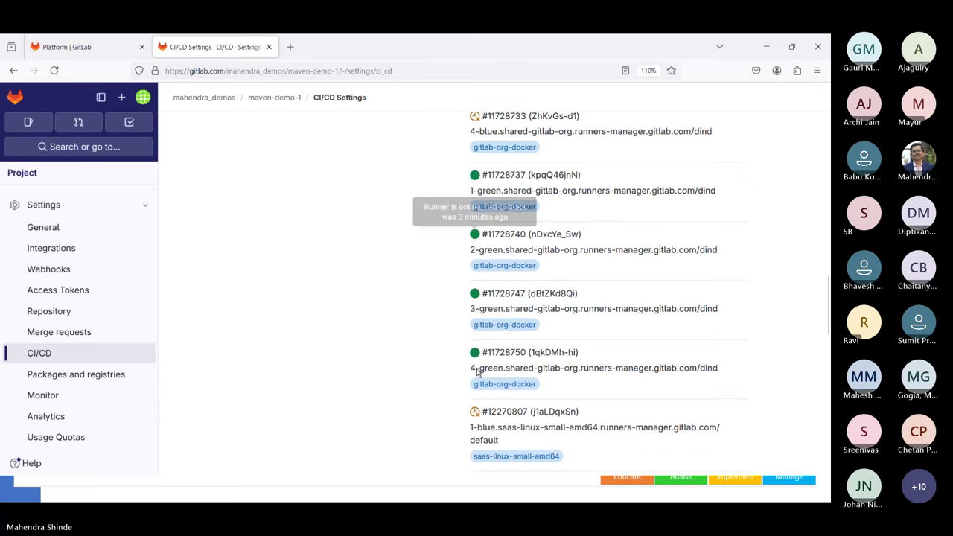
scroll(477, 374, "down", 4)
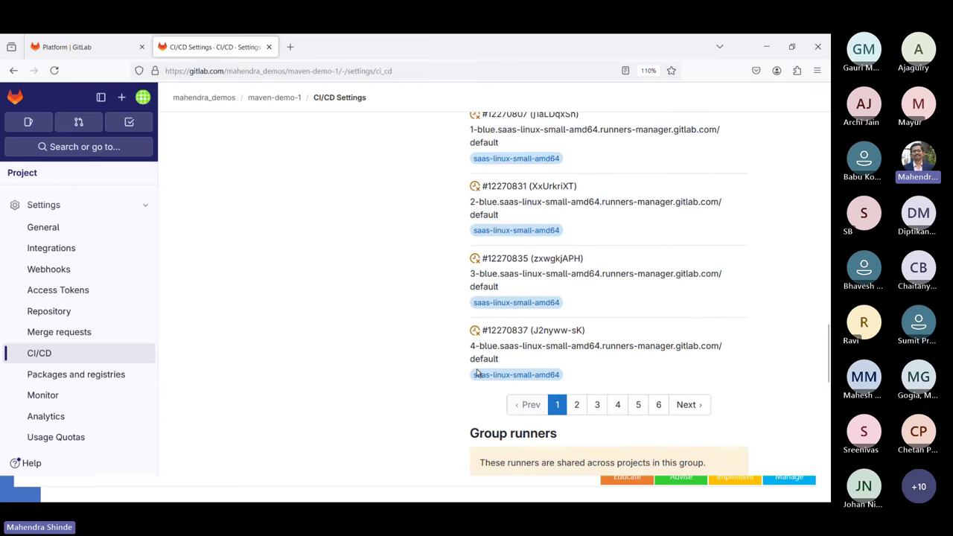
scroll(477, 374, "down", 1)
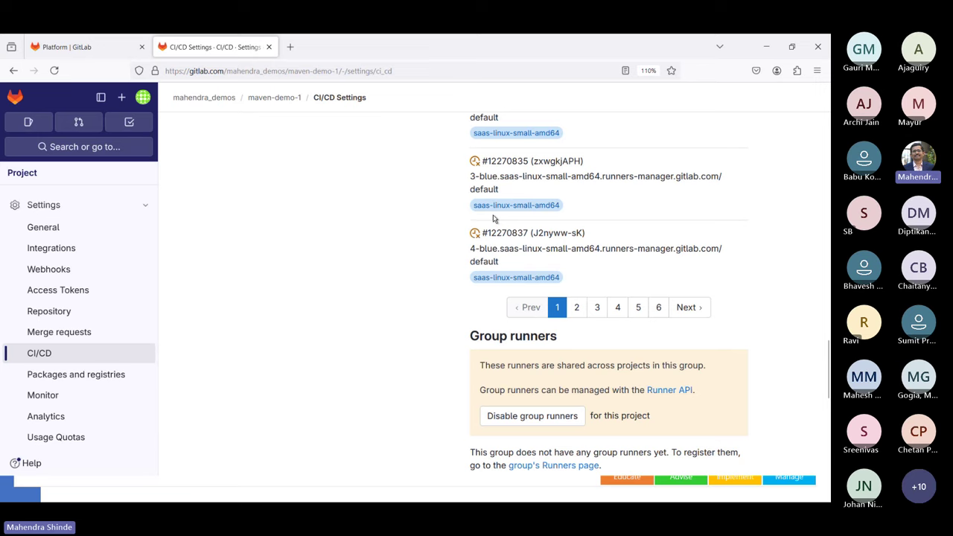
scroll(493, 219, "down", 1)
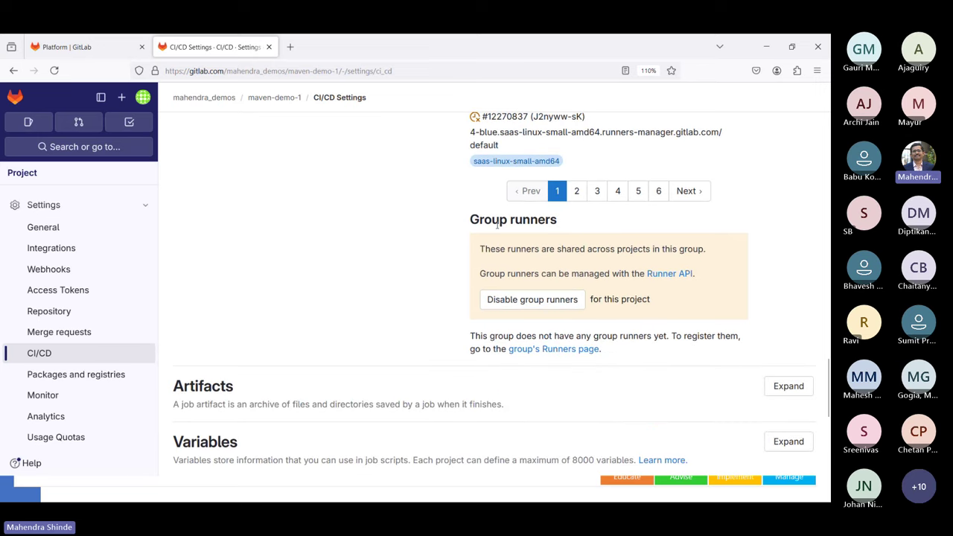
triple_click(498, 223)
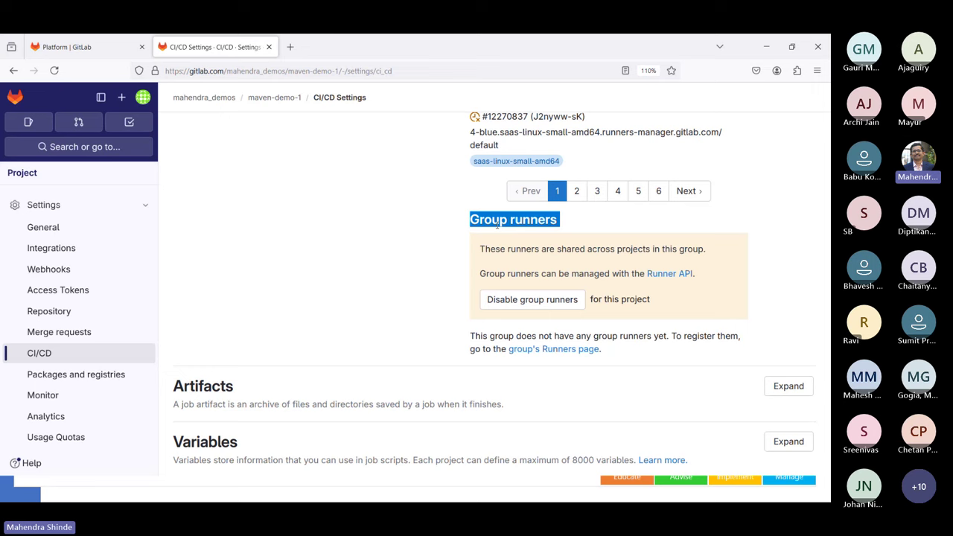
- Revisit the project and instance runners, and view the CI/CD settings sections listed below Runners, from Artifacts to Job token permissions
scroll(498, 223, "up", 15)
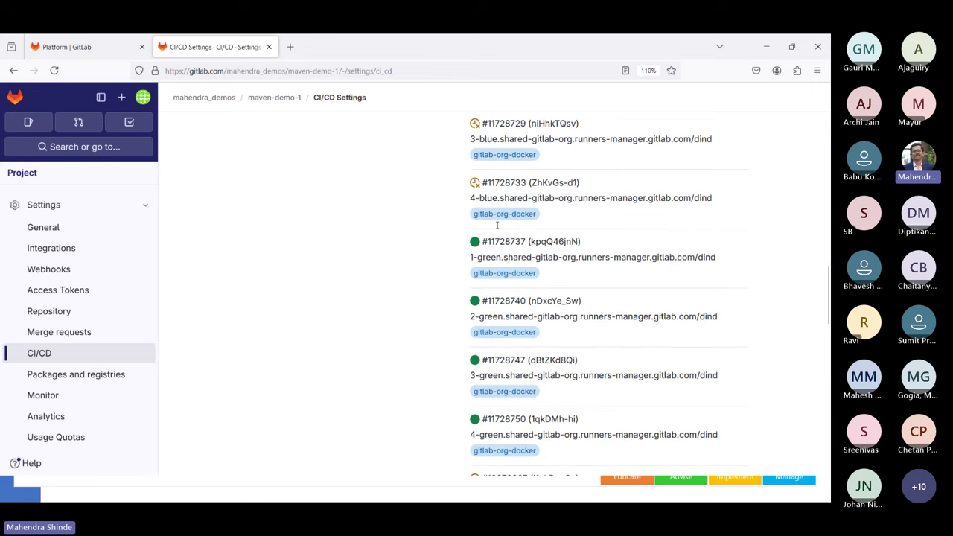
scroll(498, 225, "up", 2)
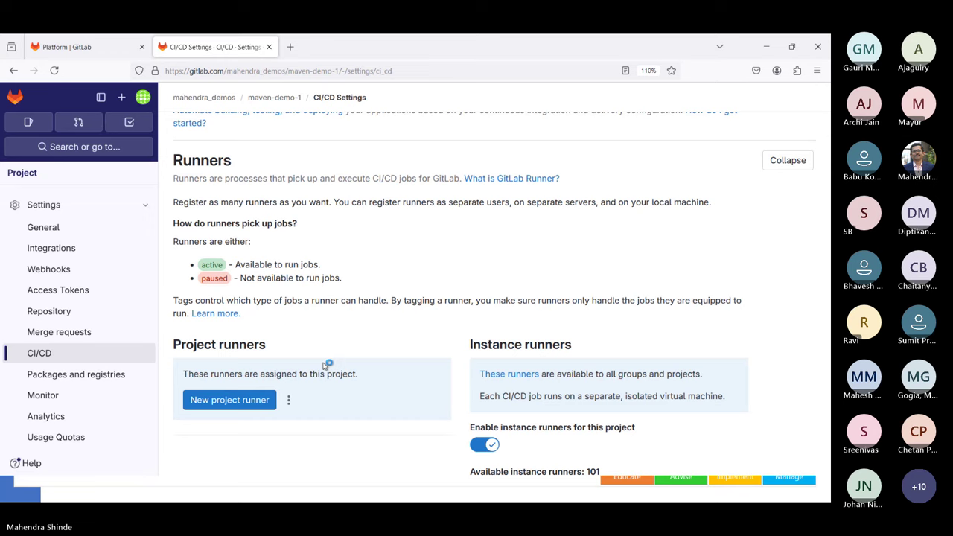
scroll(453, 382, "down", 10)
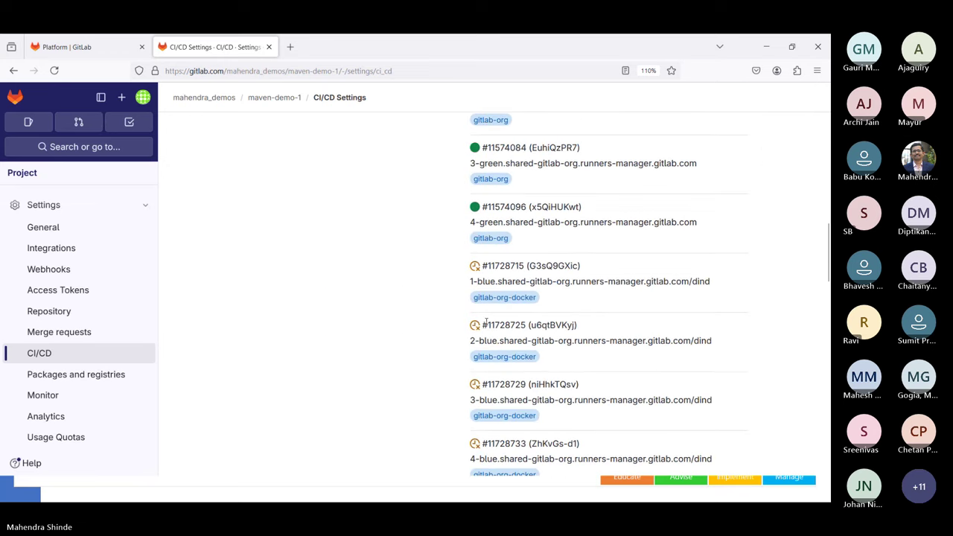
scroll(485, 325, "down", 5)
scroll(487, 326, "down", 3)
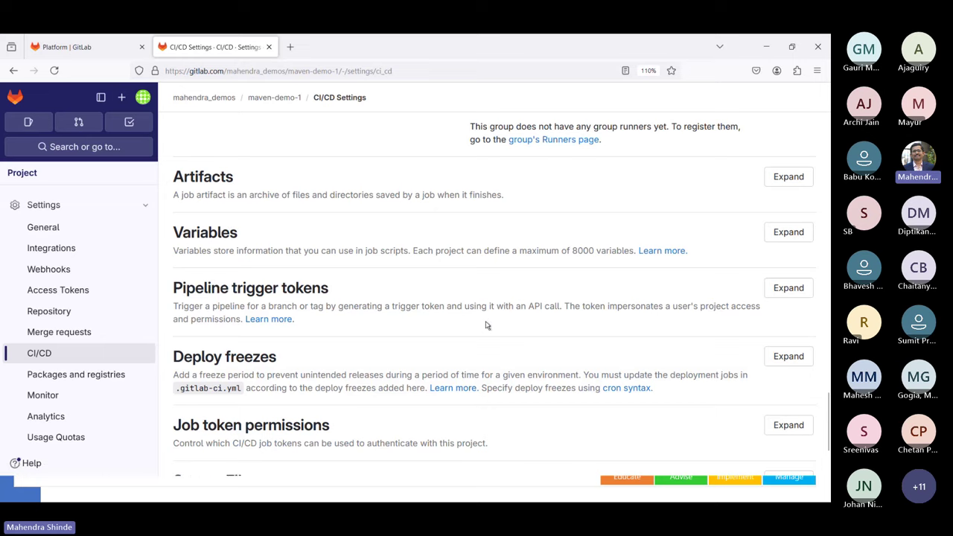
scroll(487, 326, "up", 8)
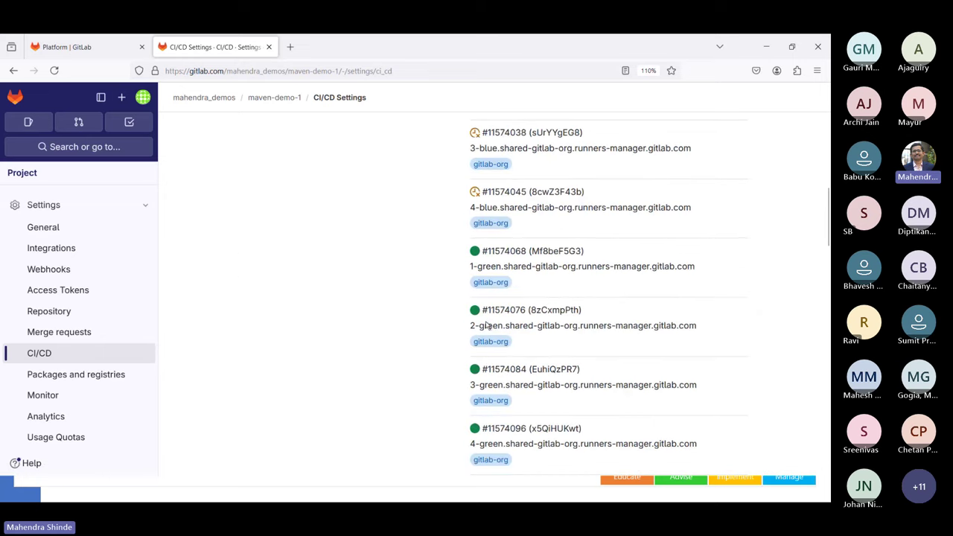
- Start a new project runner for maven-demo-1 and look over its tags and configuration fields
scroll(487, 326, "up", 5)
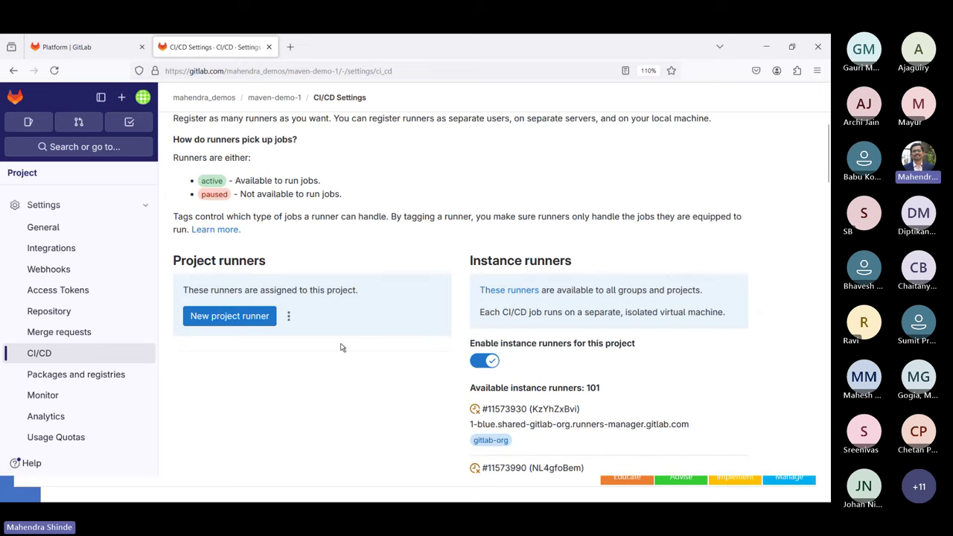
left_click(235, 320)
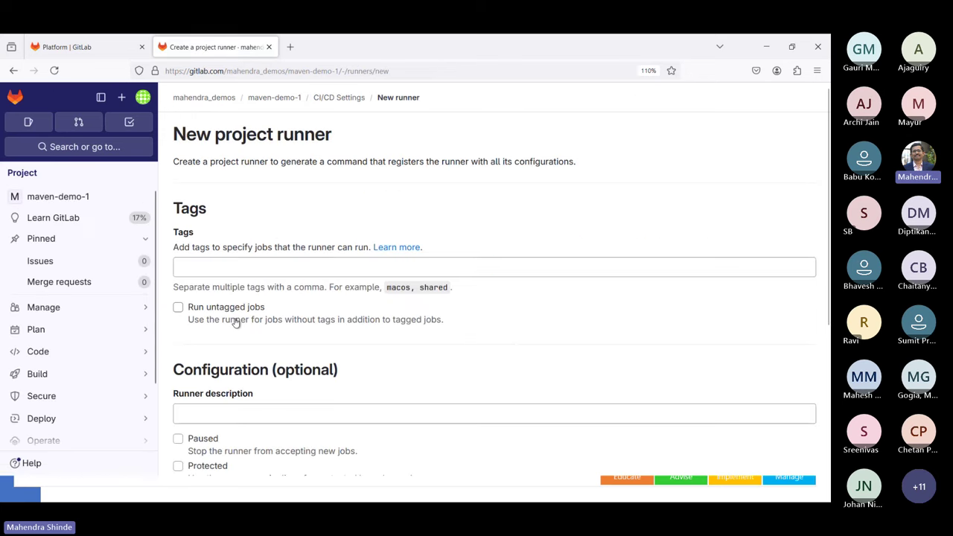
left_click(237, 267)
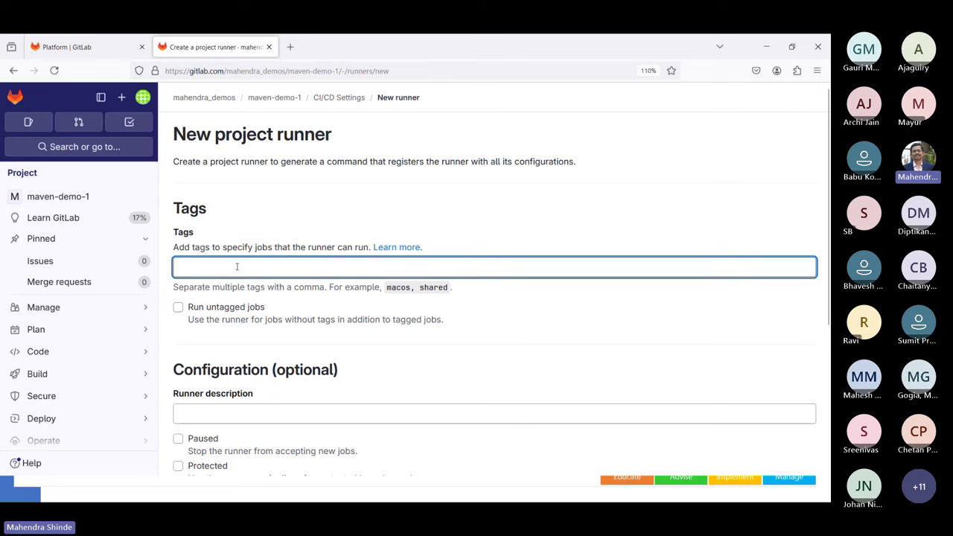
scroll(236, 267, "down", 3)
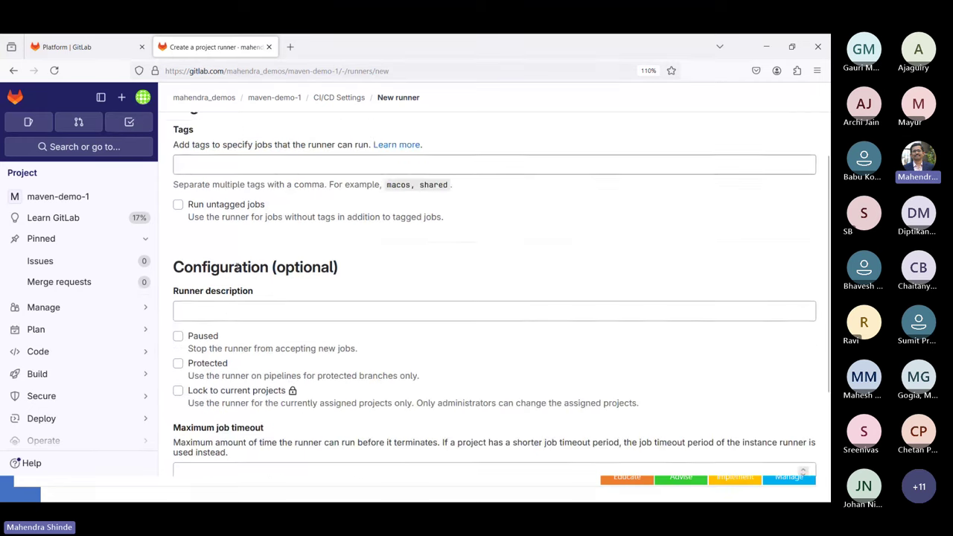
- Toggle Lock to current projects on and back off, and review the runner's configuration, maximum job timeout and tag options
left_click(195, 385)
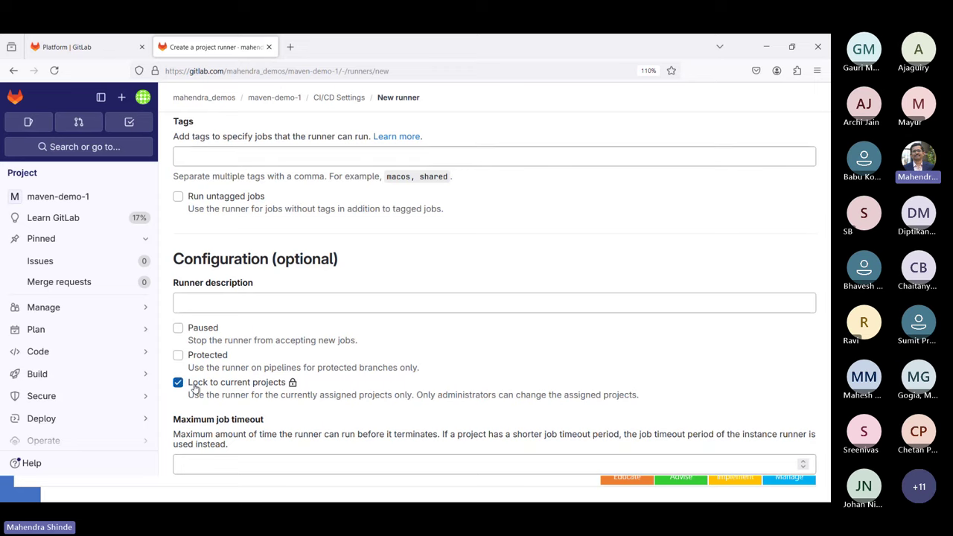
left_click(195, 386)
scroll(196, 387, "down", 3)
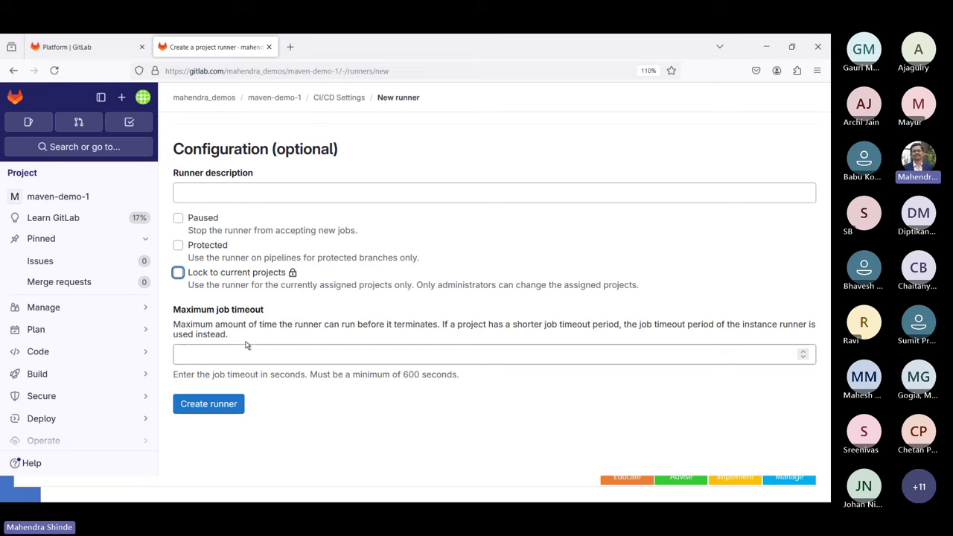
scroll(246, 345, "up", 3)
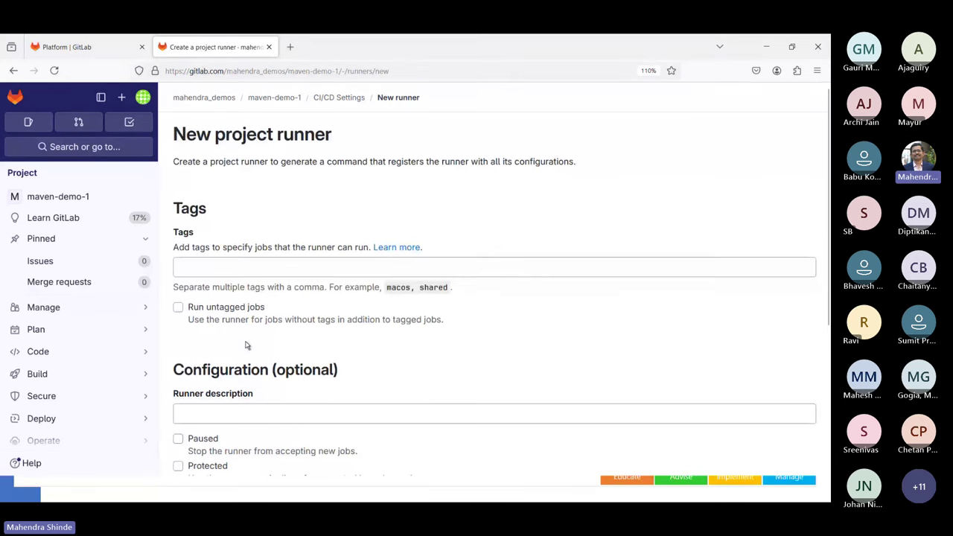
scroll(247, 345, "down", 3)
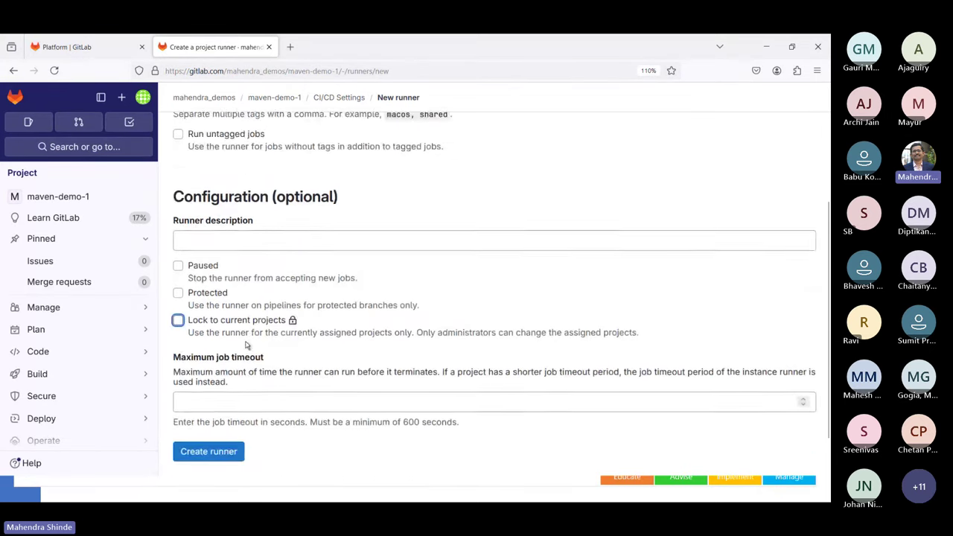
scroll(246, 345, "down", 1)
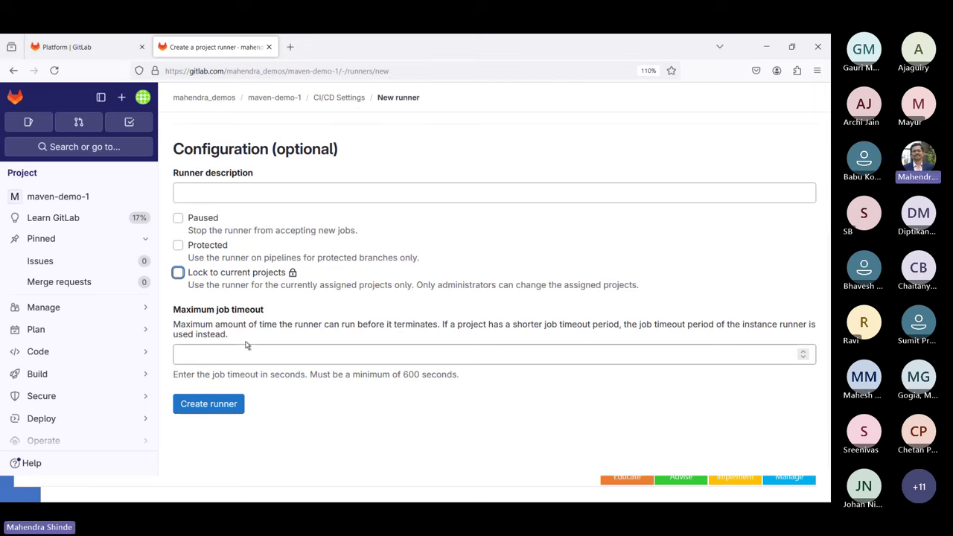
scroll(246, 345, "up", 4)
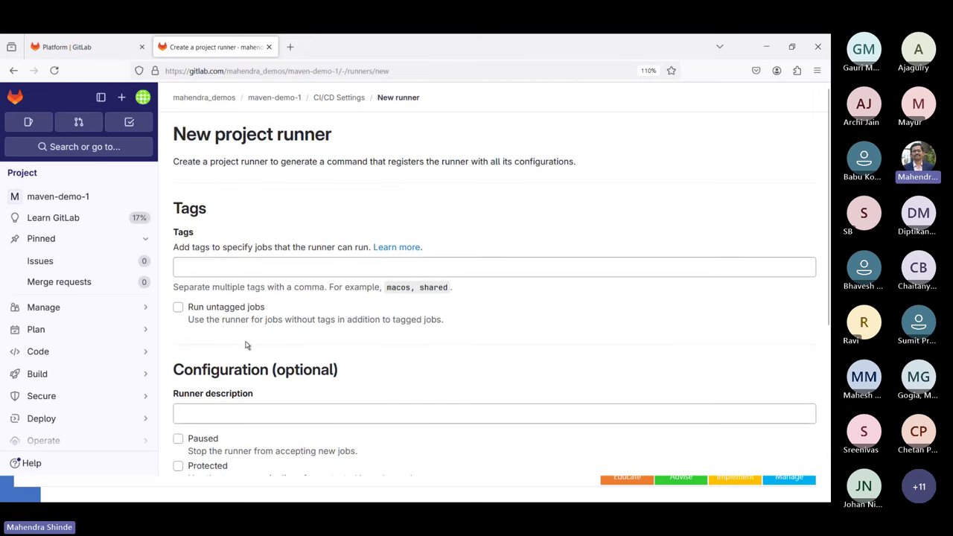
- Give the new runner the tag runner1 and allow it to run untagged jobs
left_click(252, 271)
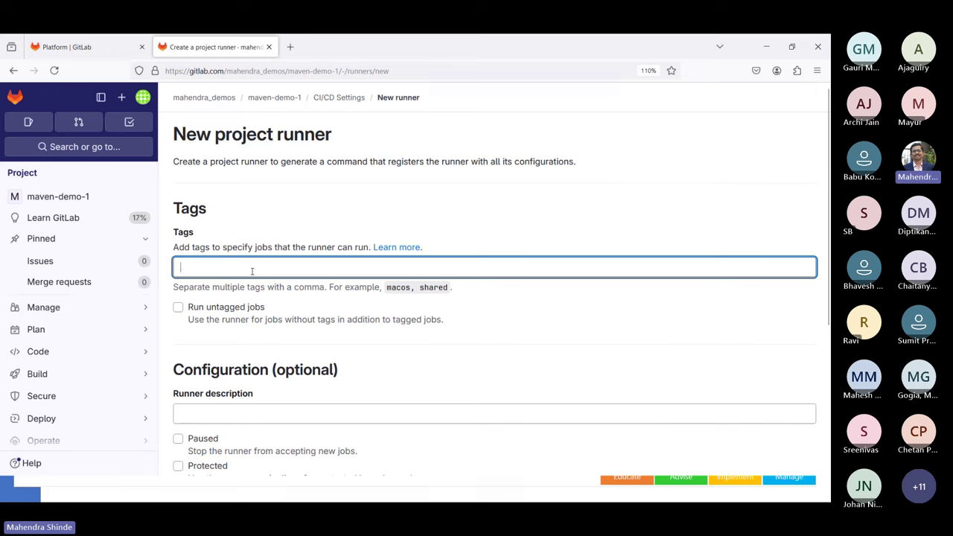
type("runner1")
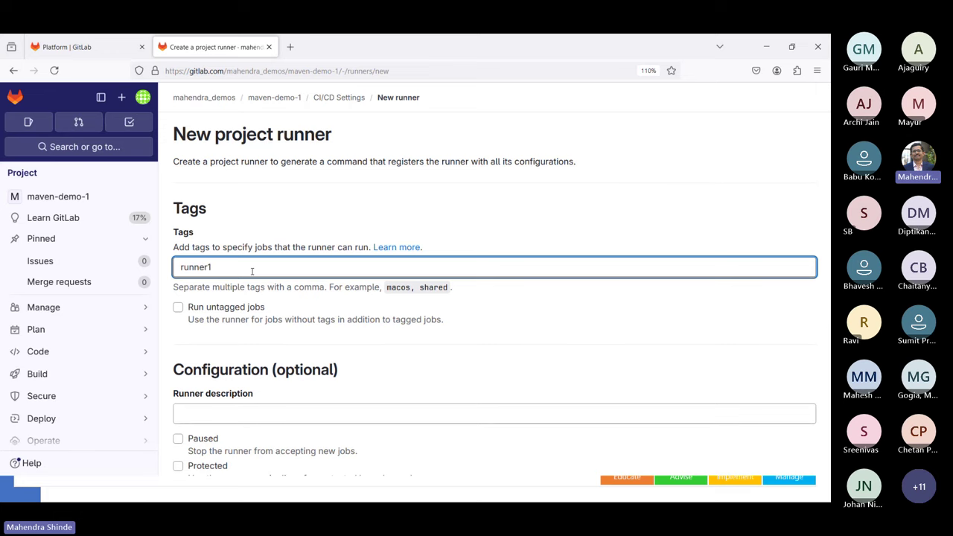
scroll(252, 271, "down", 1)
left_click(215, 255)
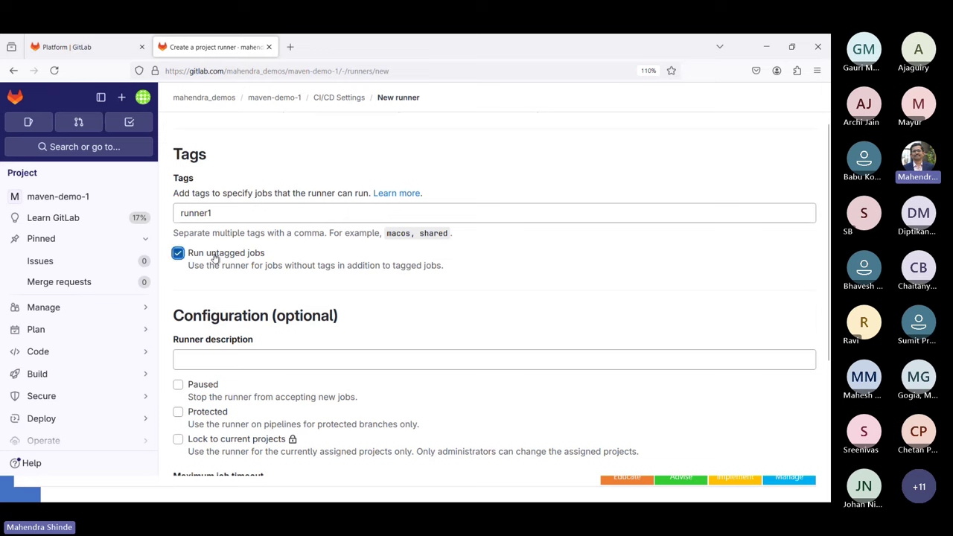
- Set the runner description to Demo Runner
left_click(213, 362)
type("Demo R")
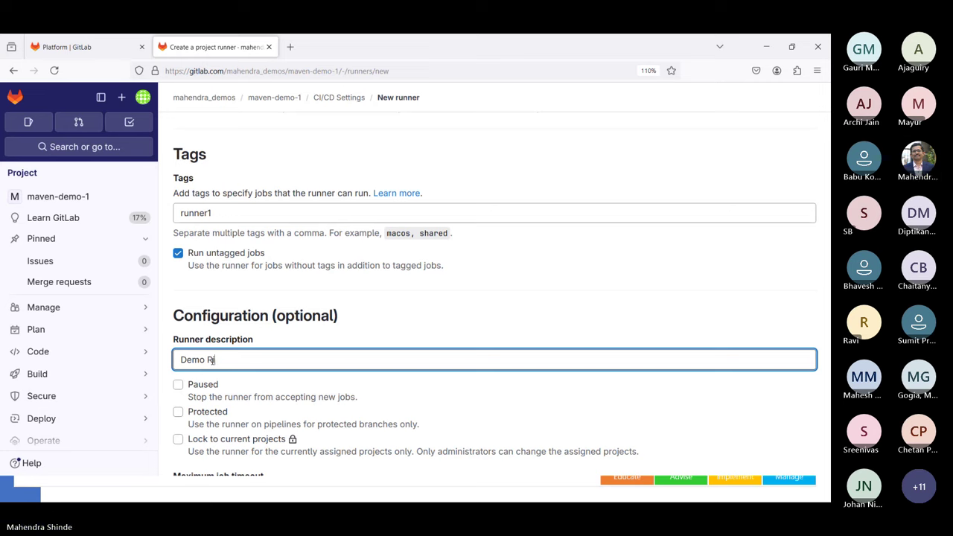
type("unner")
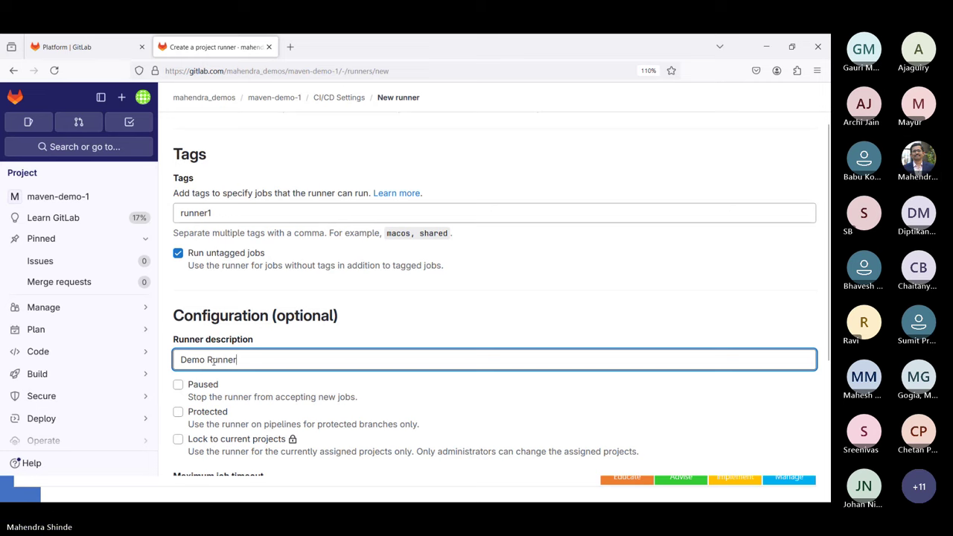
- Try to create the runner with a maximum job timeout of 30 seconds
scroll(212, 350, "down", 3)
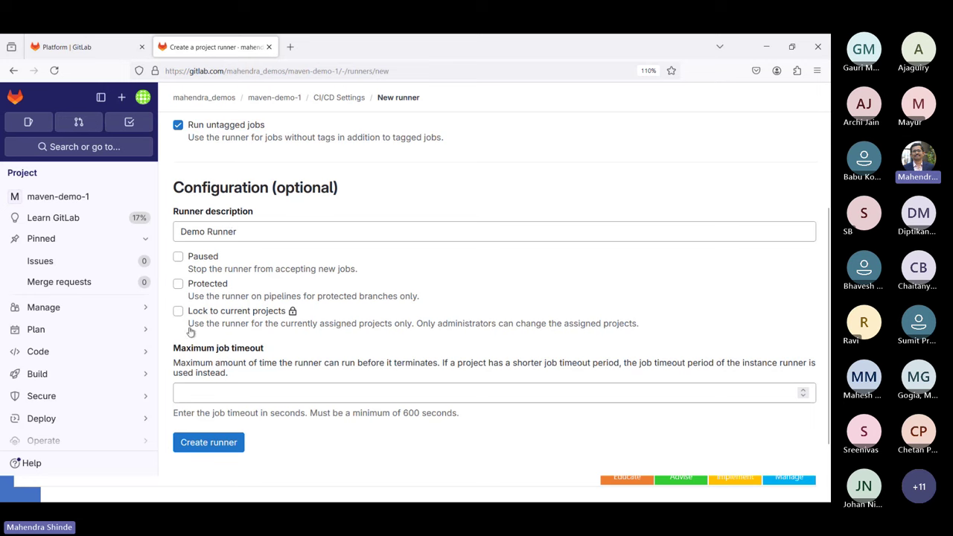
left_click(215, 397)
type("30")
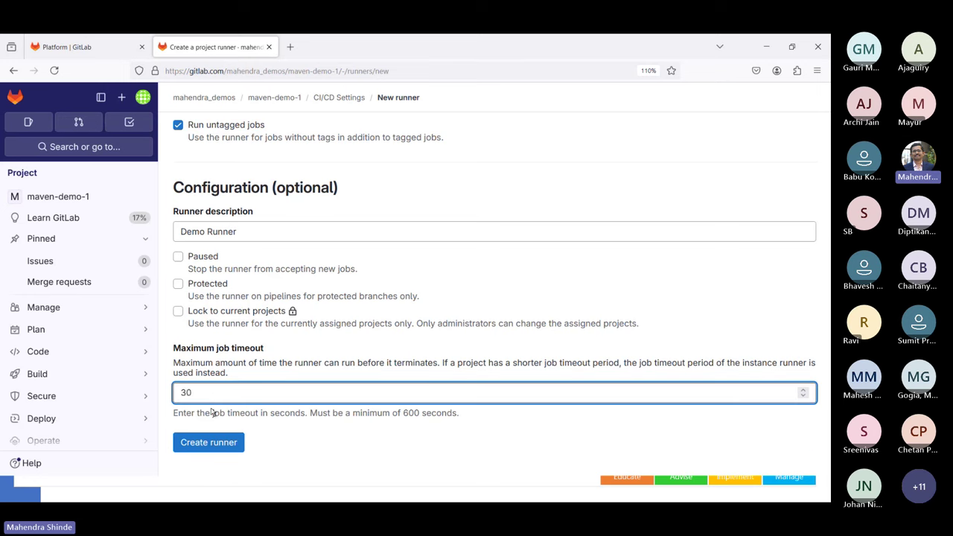
left_click(209, 444)
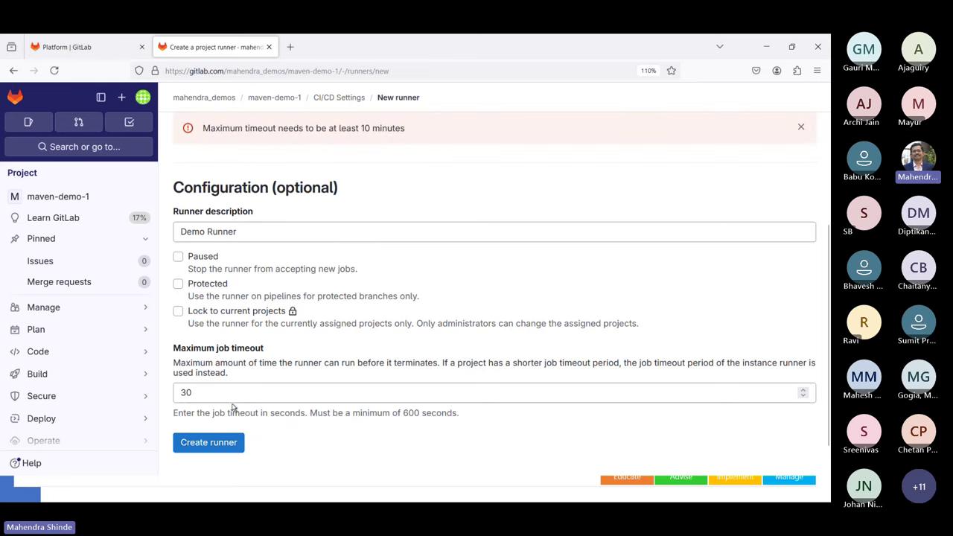
- Set the maximum job timeout to 600 seconds and create the runner
double_click(253, 385)
left_click(239, 391)
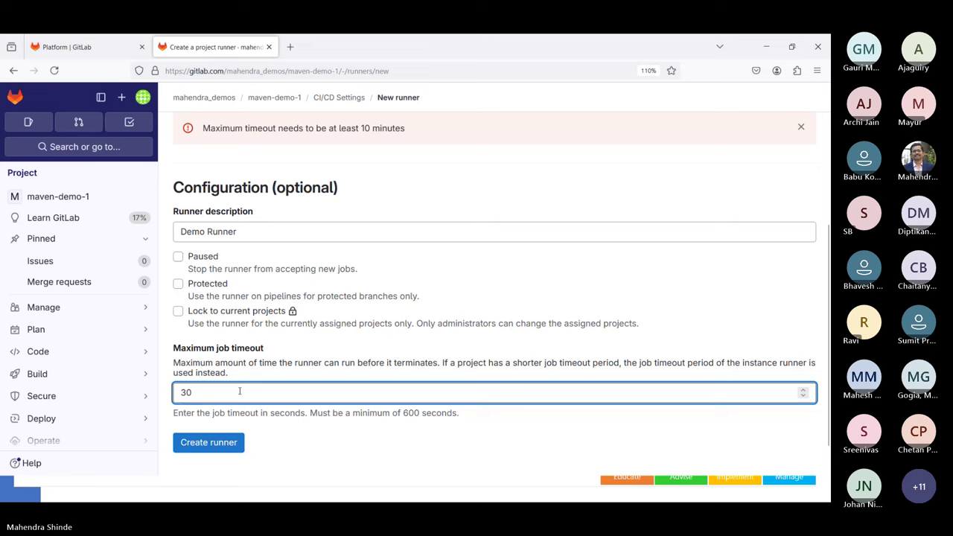
double_click(239, 392)
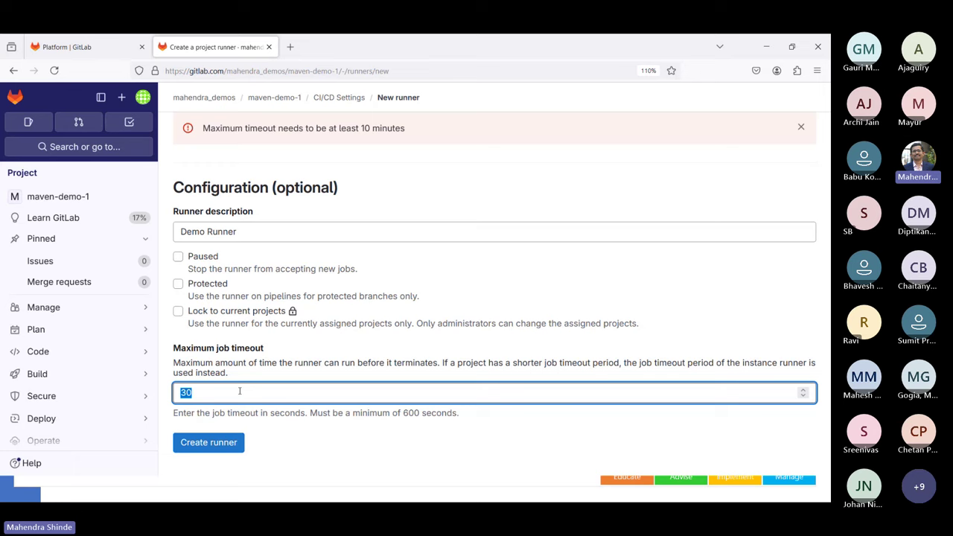
type("300")
key("BackSpace")
key("BackSpace")
key("BackSpace")
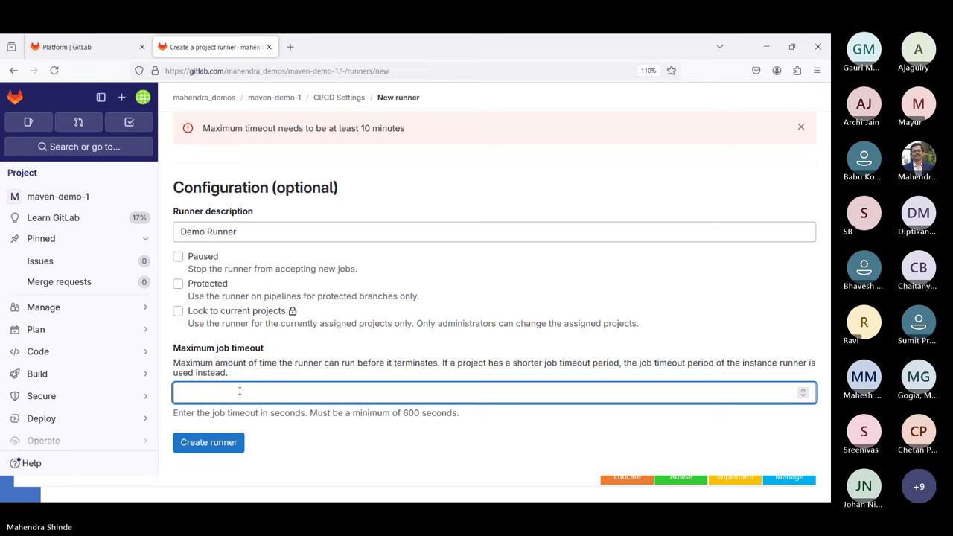
type("6000")
key("BackSpace")
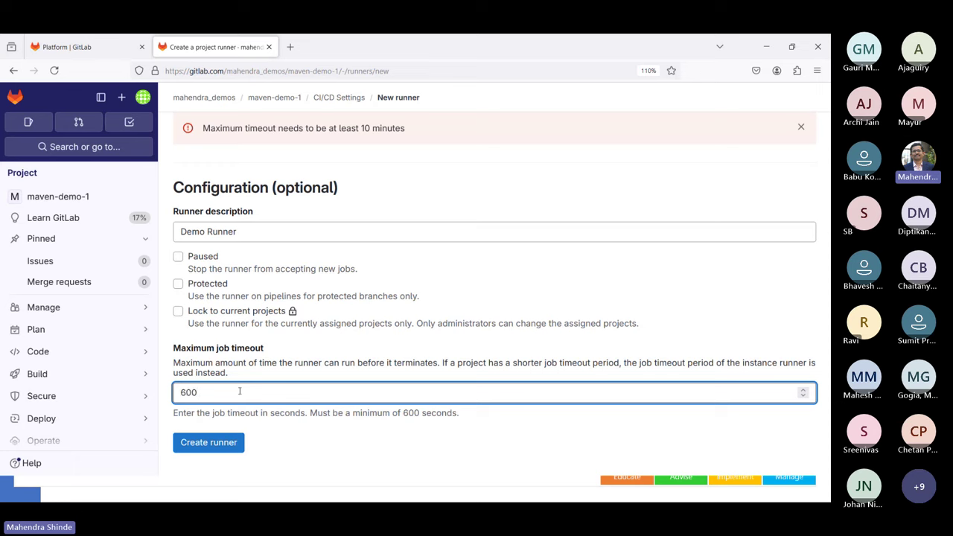
left_click(209, 442)
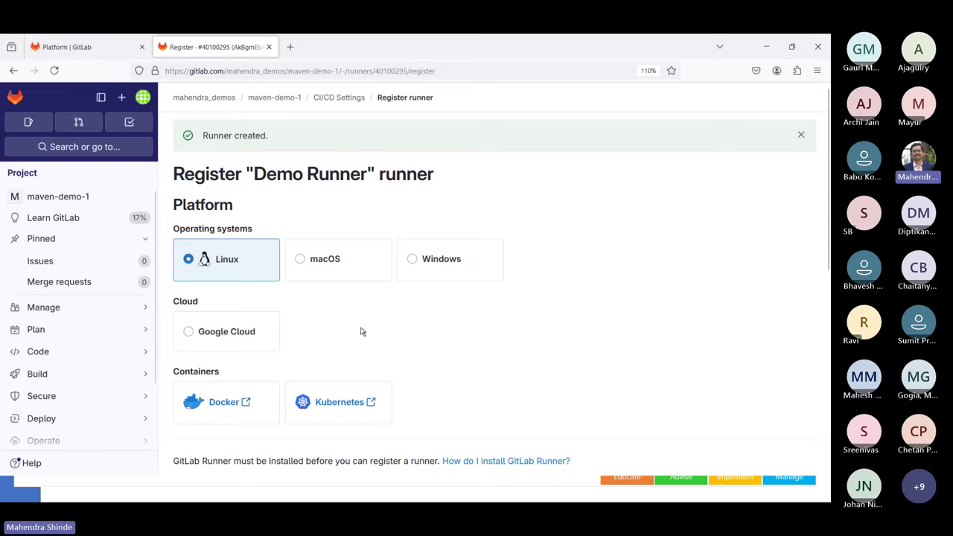
- View the platform options for registering the runner and highlight the gitlab-runner register command in Step 1
scroll(362, 332, "up", 3)
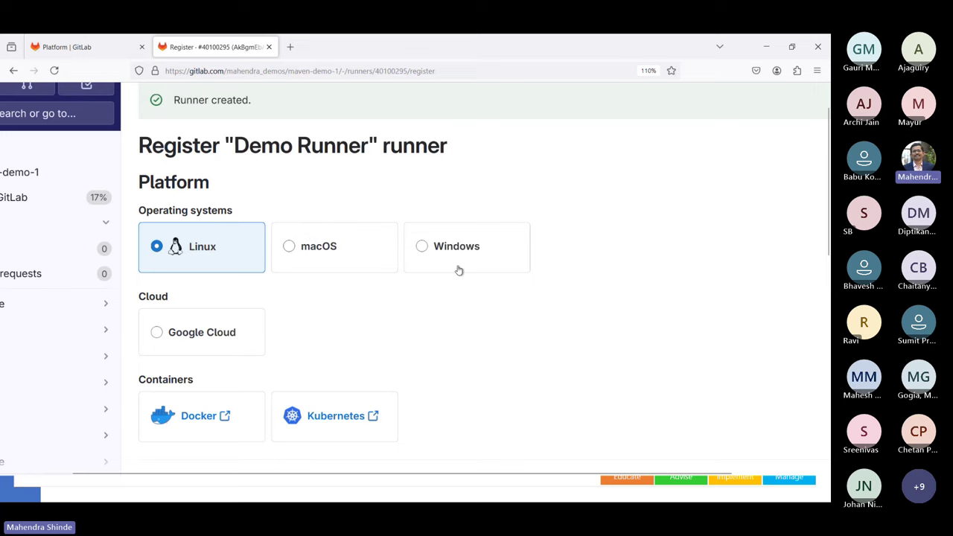
scroll(389, 335, "down", 5)
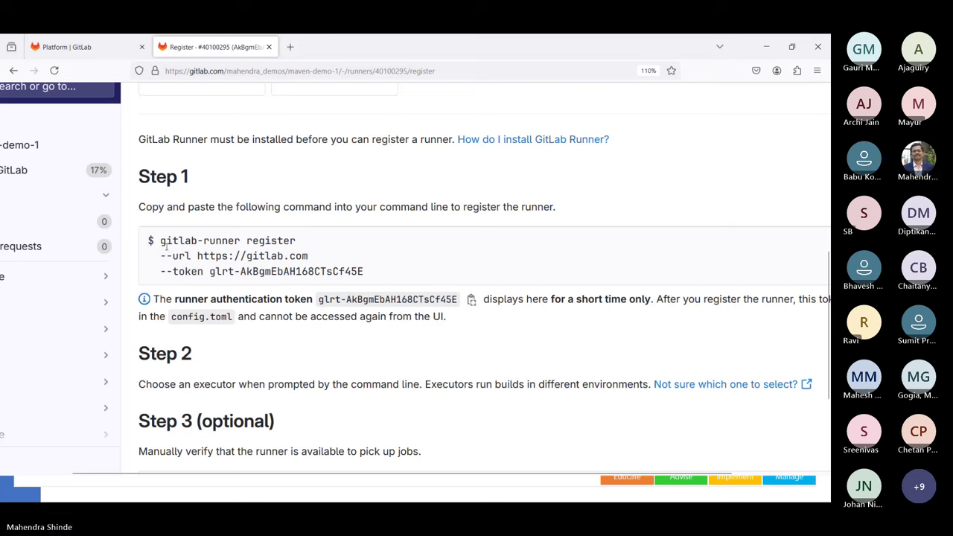
left_click_drag(161, 240, 385, 273)
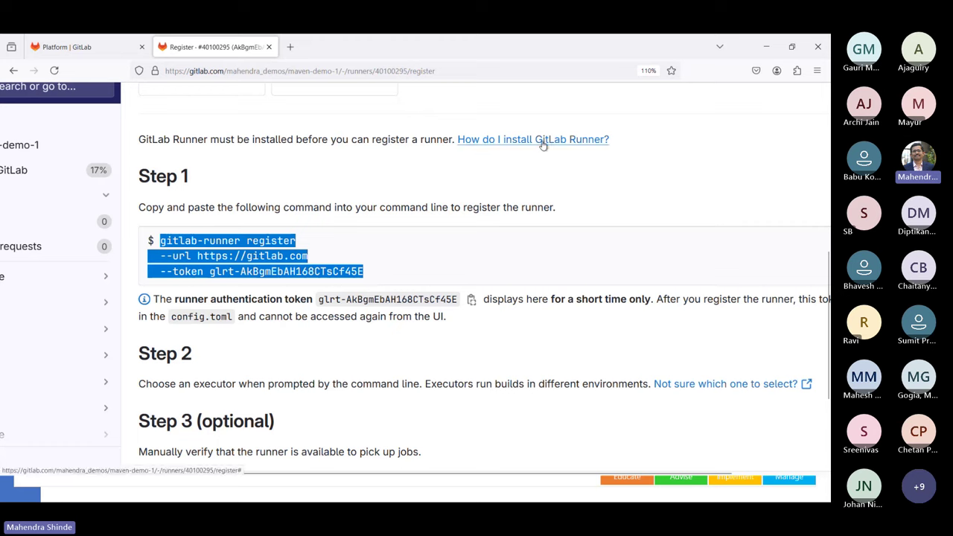
key("ctrl")
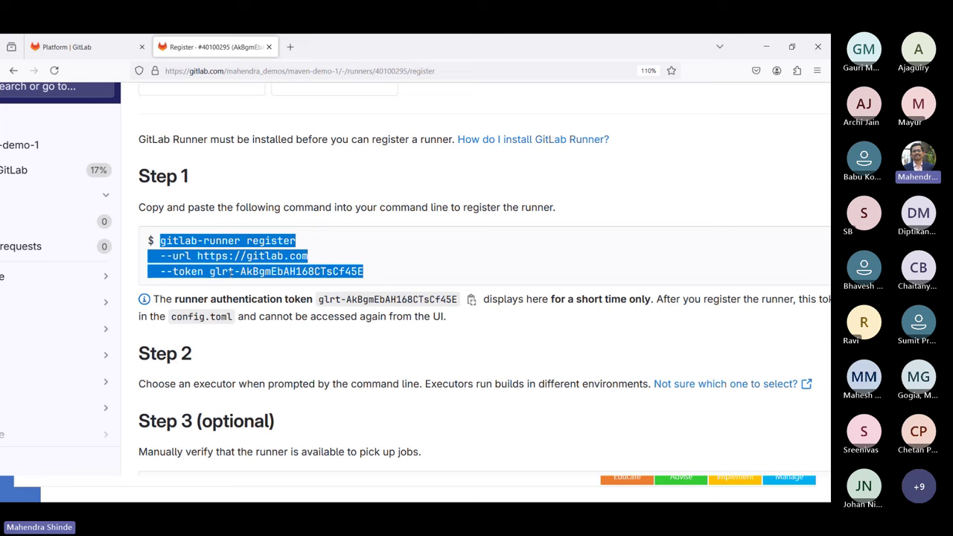
- Read the executor and gitlab-runner run instructions in Steps 2 and 3, and revisit the operating system, cloud and container options
scroll(229, 271, "down", 3)
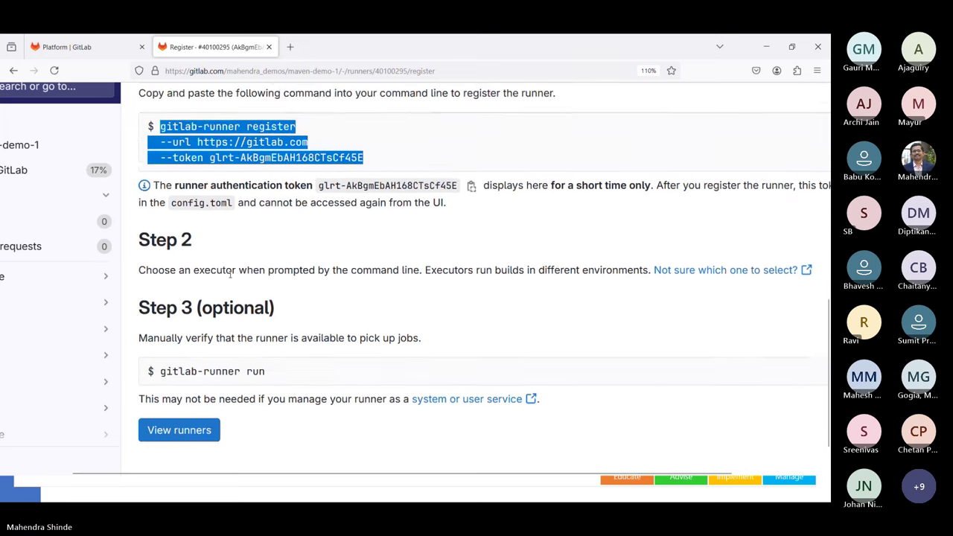
scroll(230, 274, "down", 1)
scroll(230, 275, "up", 6)
scroll(231, 275, "left", 2)
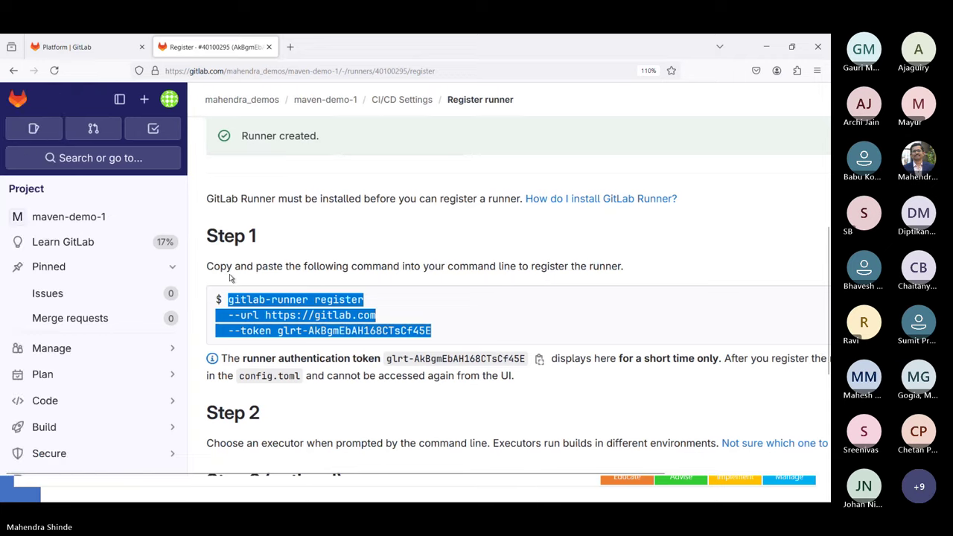
scroll(230, 277, "up", 5)
scroll(231, 279, "down", 6)
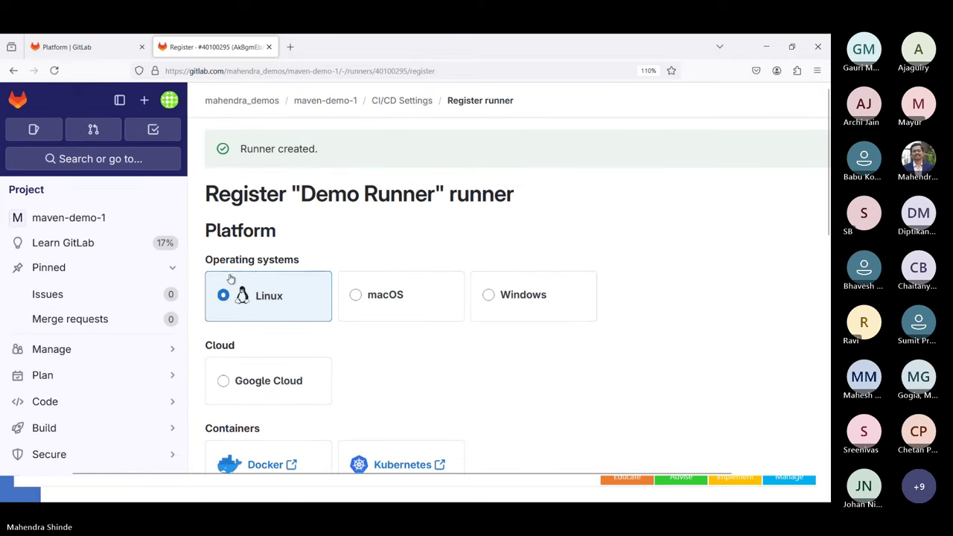
scroll(231, 279, "down", 2)
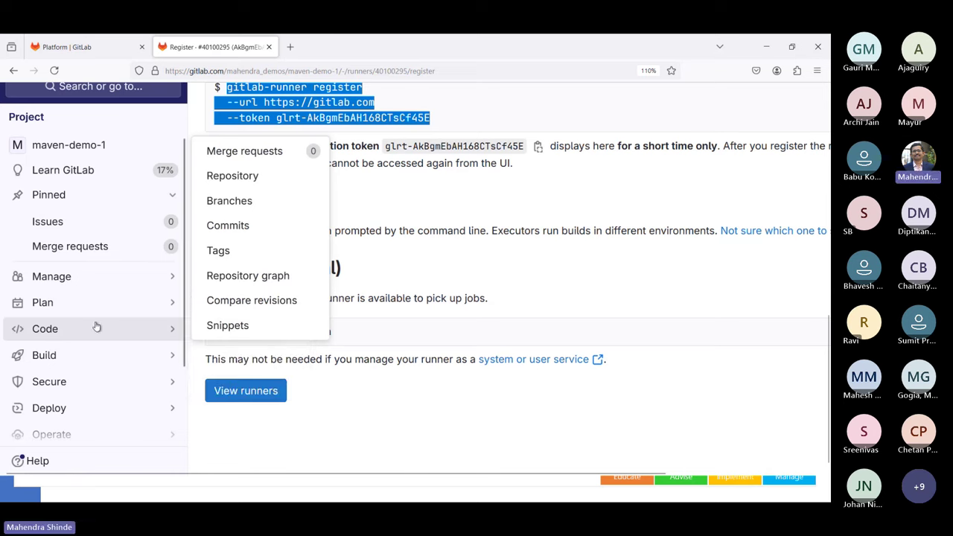
- Leave the runner registration page for the project's pipelines list, and view its jobs list
left_click(86, 356)
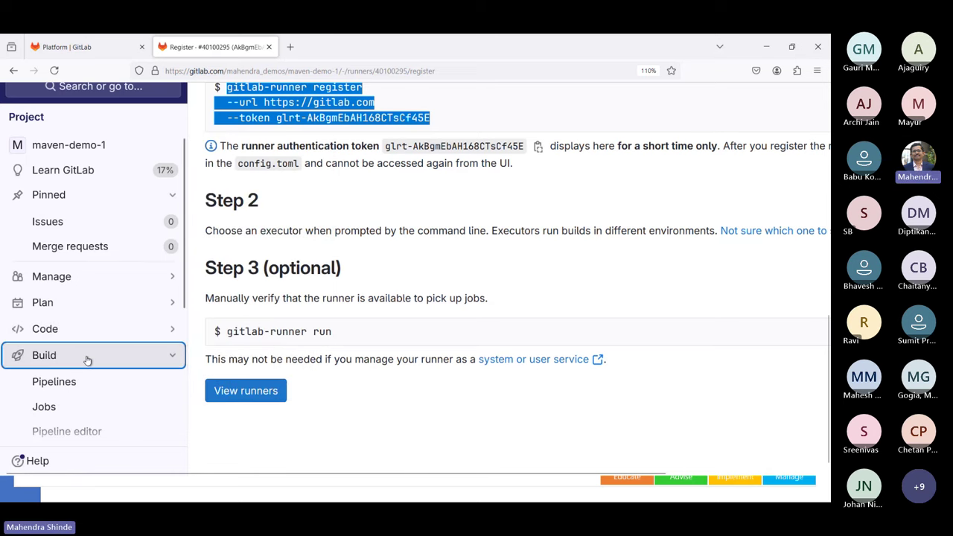
left_click(54, 382)
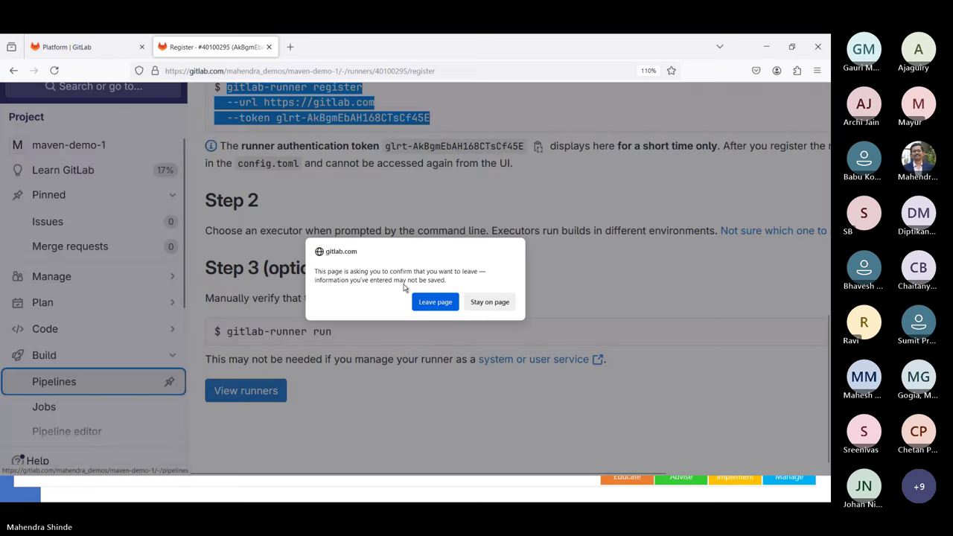
left_click(450, 310)
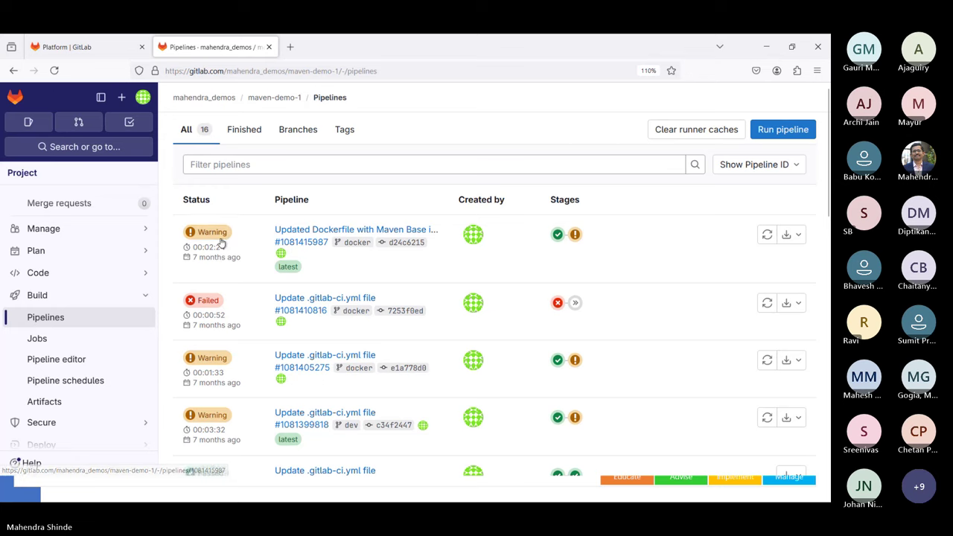
left_click(78, 345)
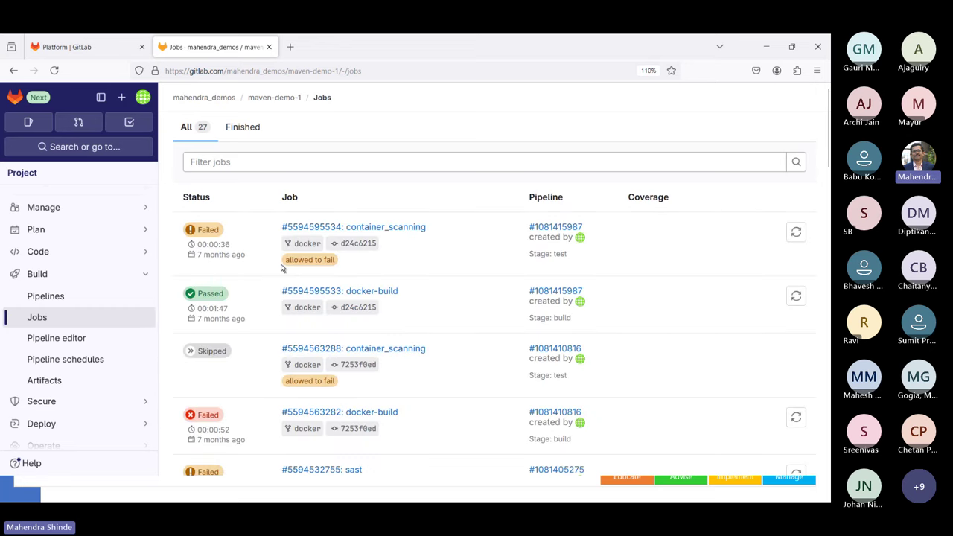
- View the log of the most recent failed container_scanning job, and read through the main branch's .gitlab-ci.yml in the pipeline editor
left_click(202, 231)
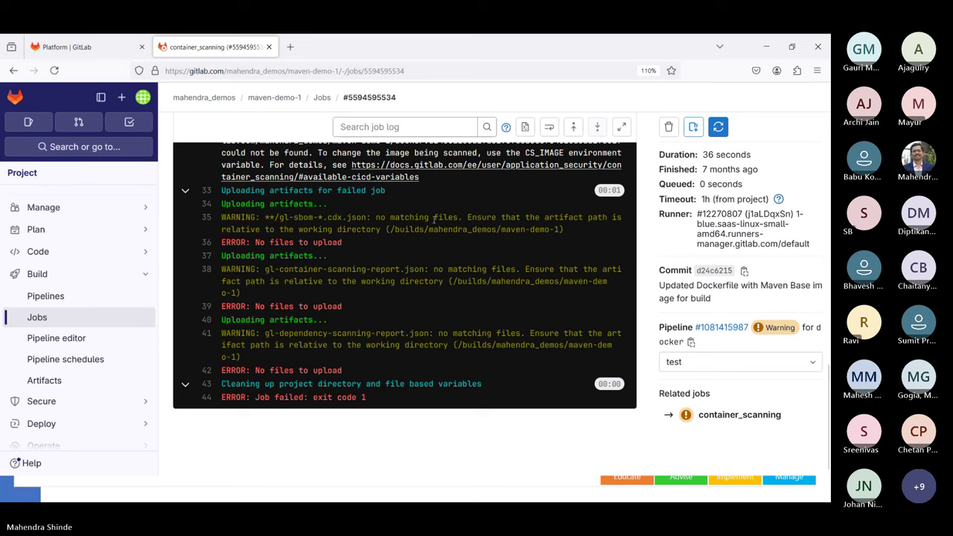
left_click(67, 341)
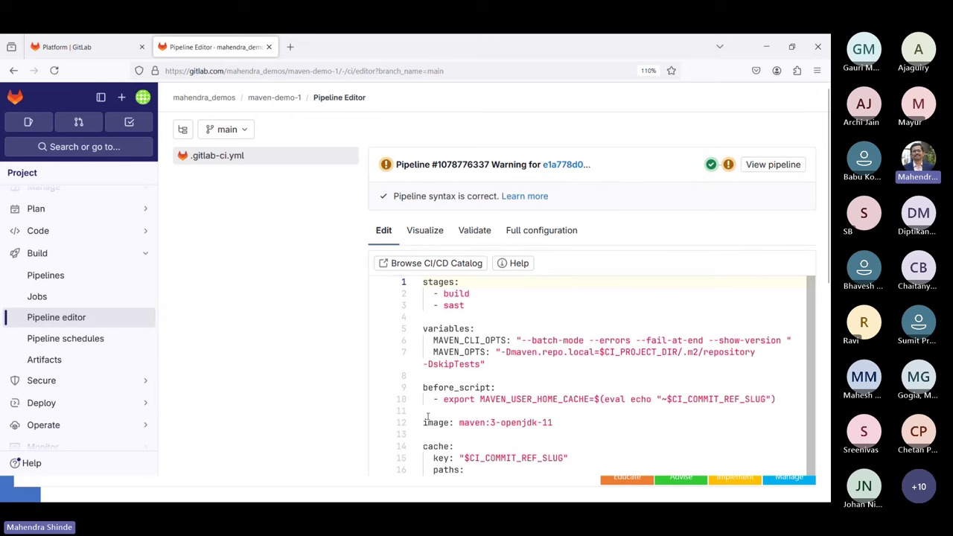
scroll(541, 365, "down", 3)
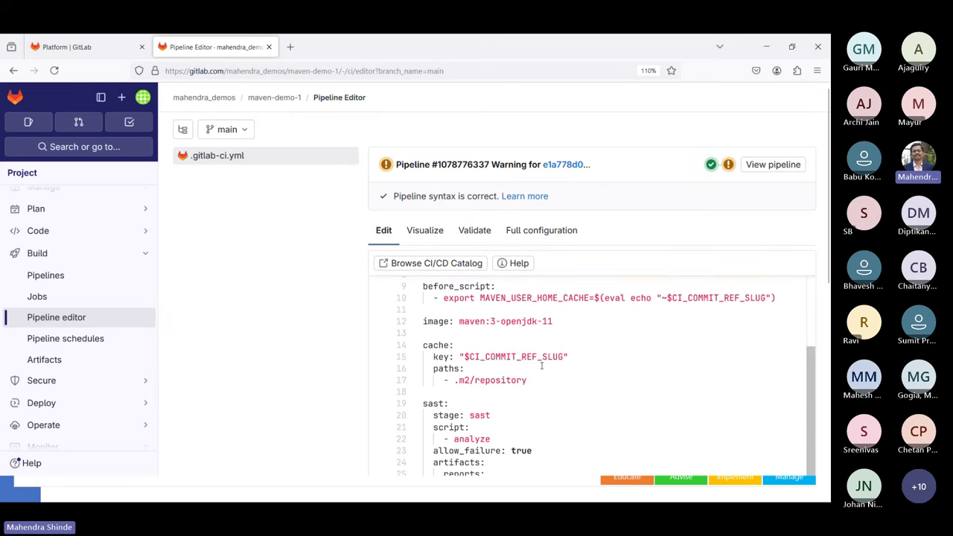
scroll(542, 365, "down", 5)
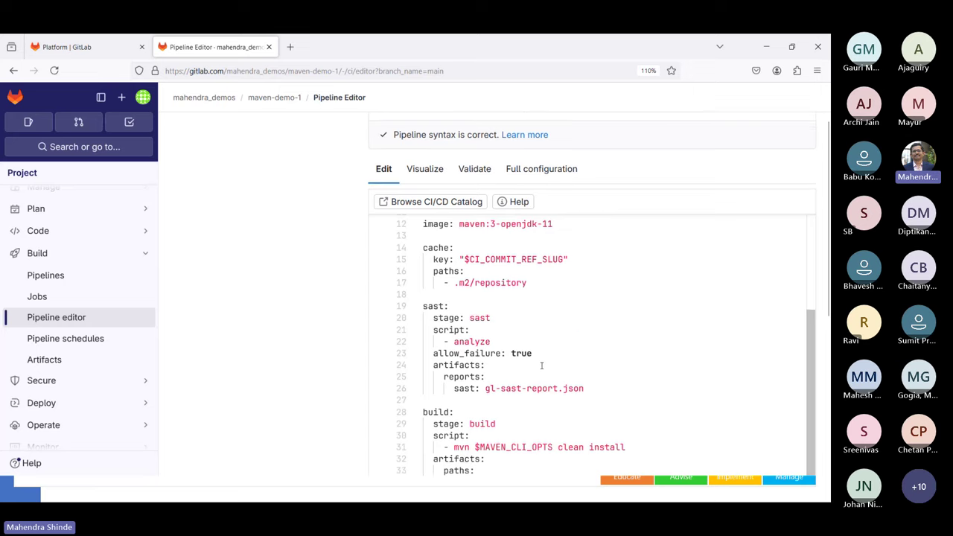
scroll(541, 365, "down", 4)
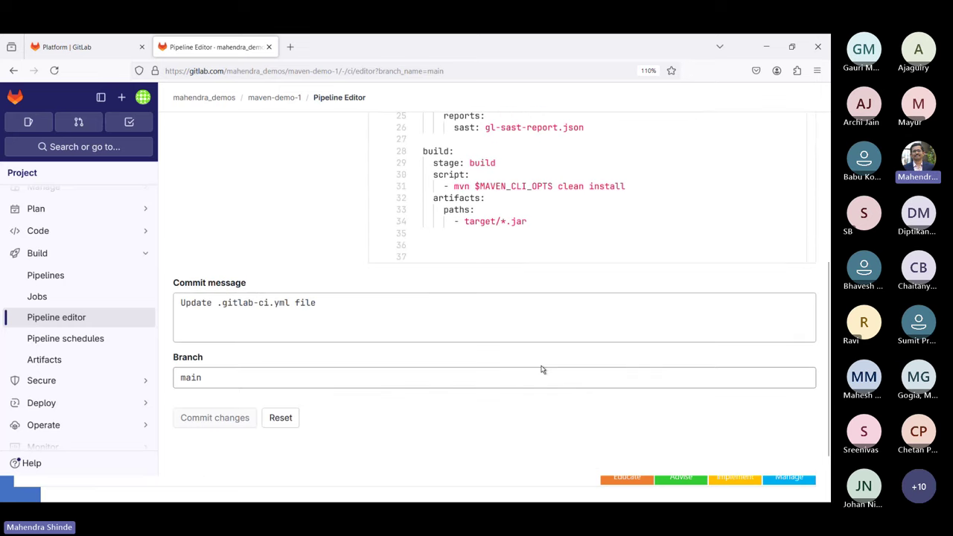
scroll(541, 369, "up", 5)
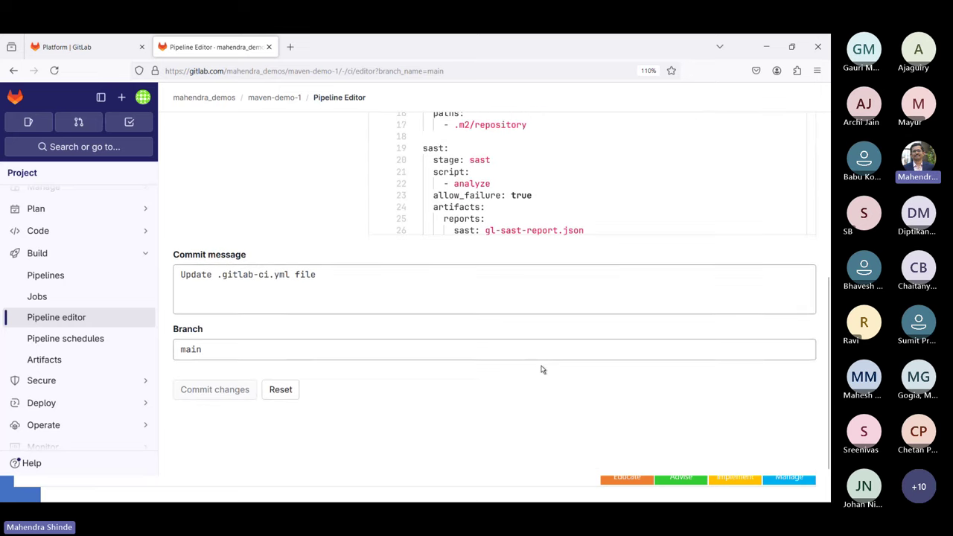
scroll(570, 190, "up", 8)
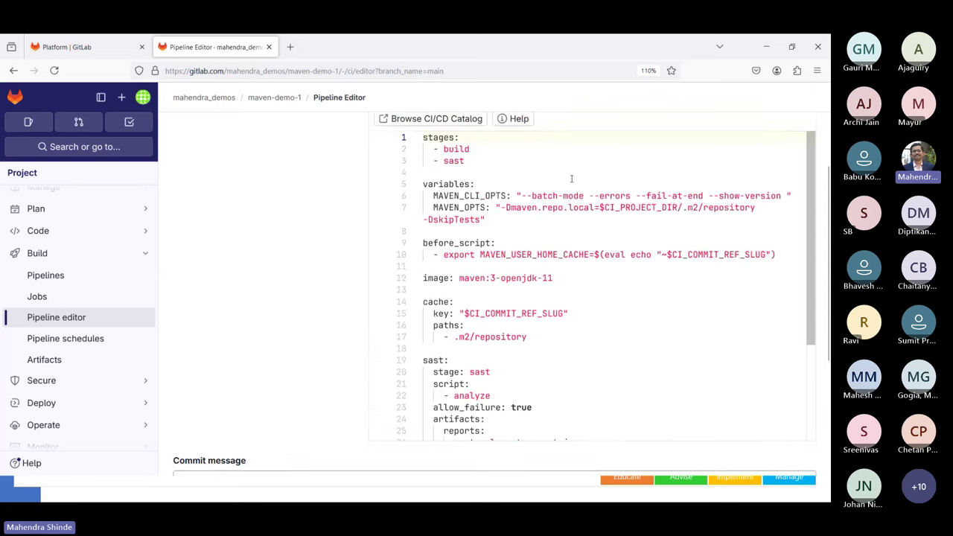
scroll(571, 179, "up", 5)
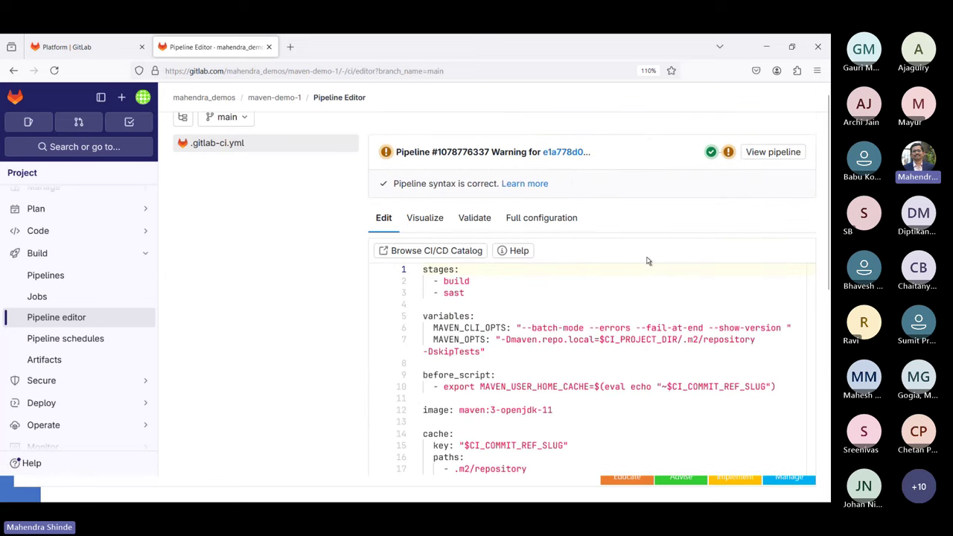
scroll(647, 260, "up", 1)
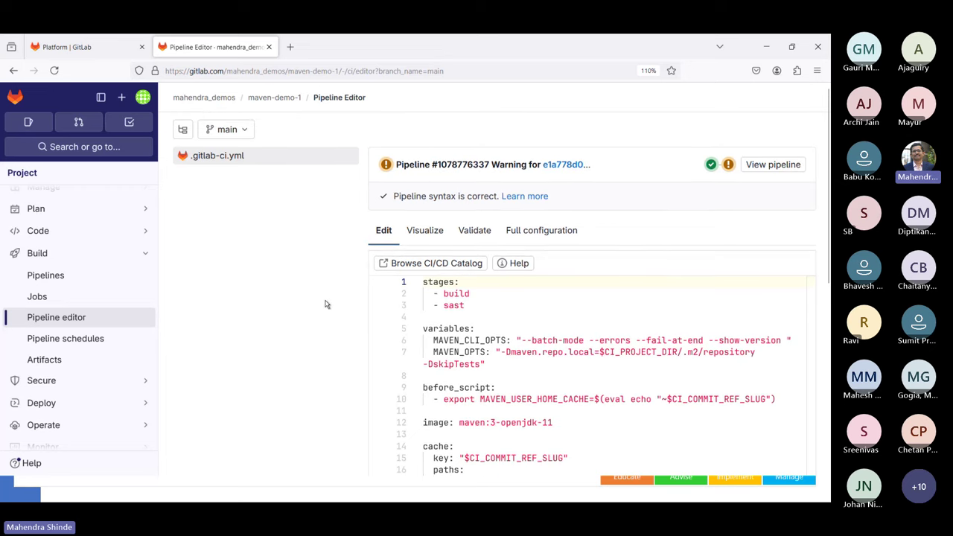
- Look over the project's Operate options and the pipeline schedules page, and return to the pipeline editor
mouse_move(74, 403)
scroll(75, 403, "down", 2)
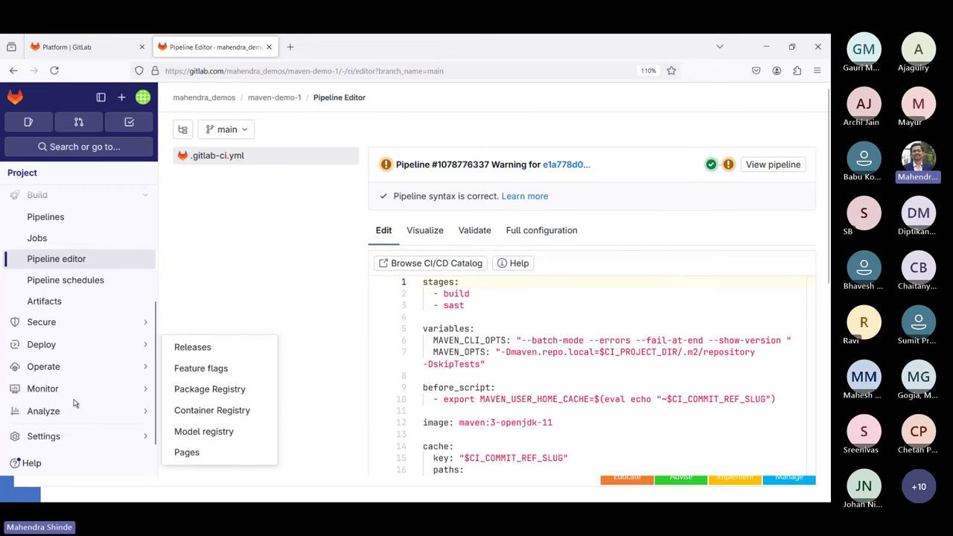
left_click(88, 368)
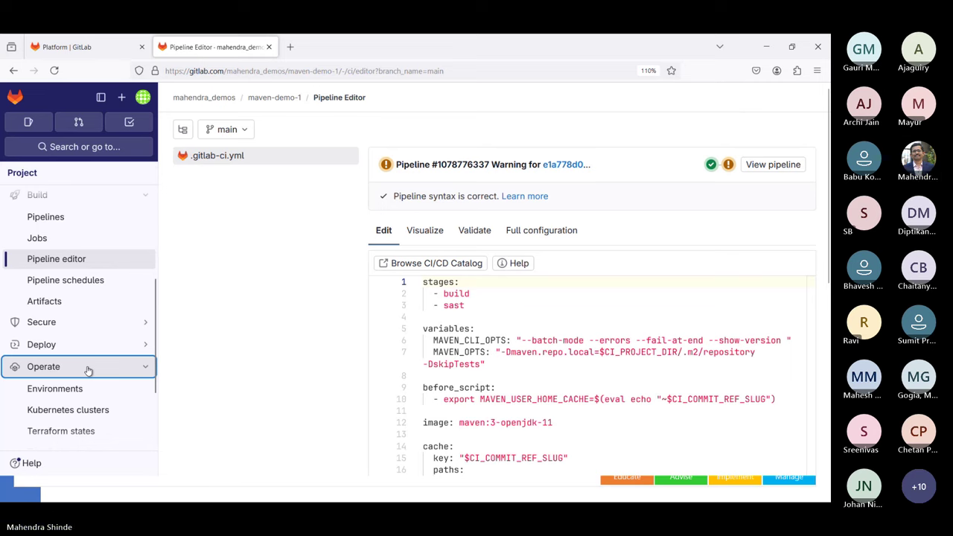
scroll(88, 371, "down", 2)
scroll(87, 371, "down", 1)
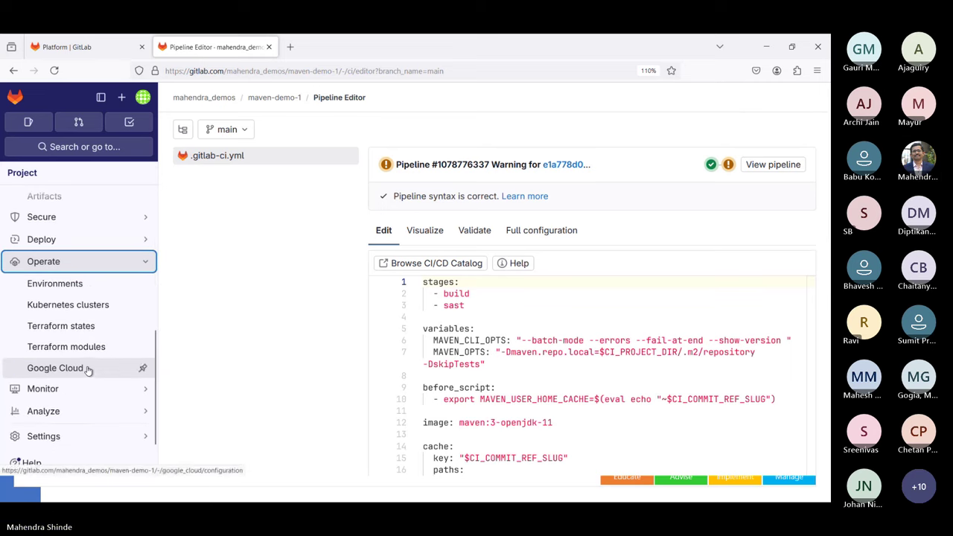
mouse_move(76, 398)
scroll(76, 400, "up", 5)
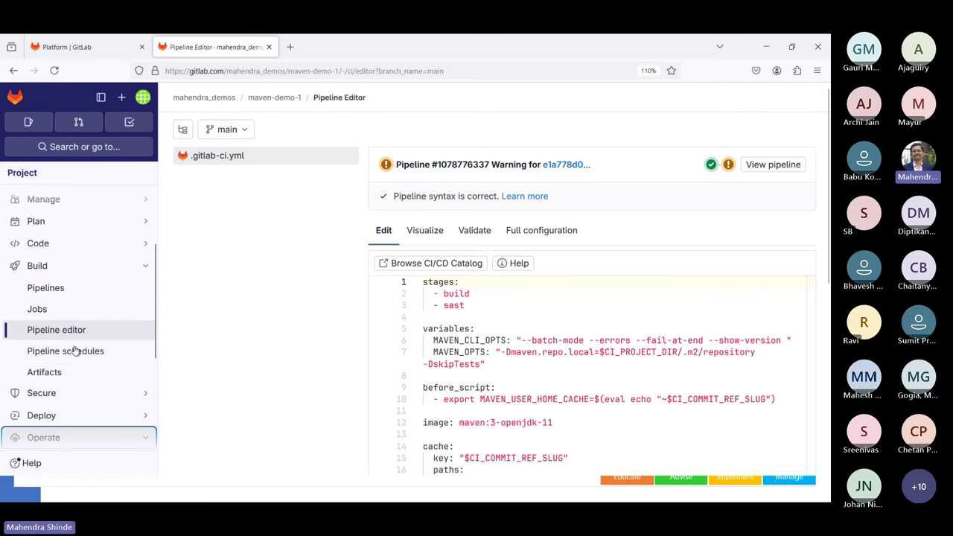
left_click(75, 354)
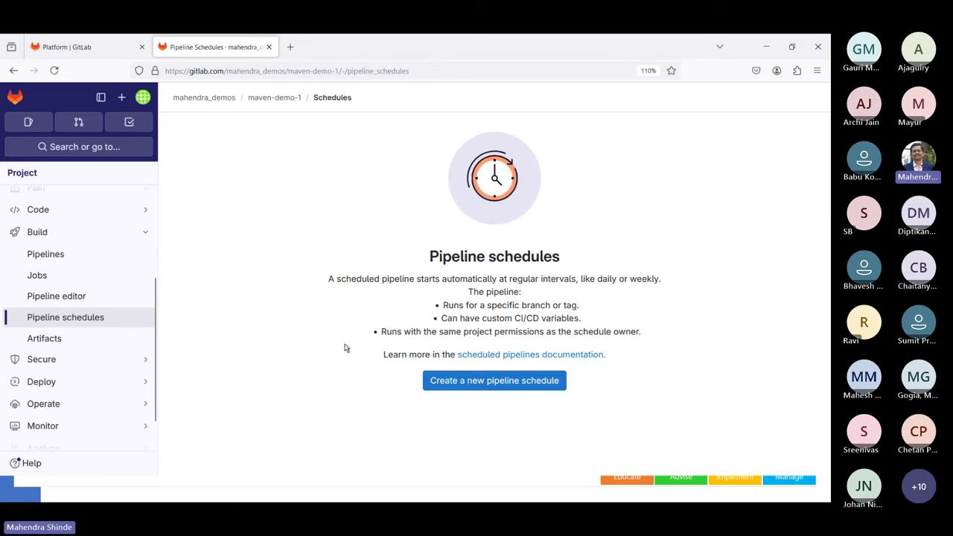
left_click(70, 298)
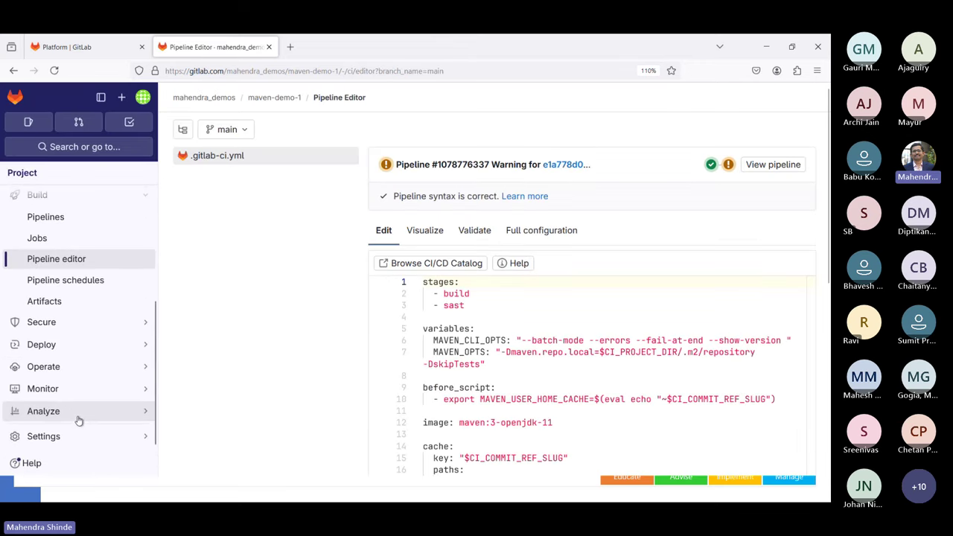
- Open the project's CI/CD settings and review the General pipelines section, including Git strategy, timeout, pipeline status and coverage report
scroll(75, 424, "down", 3)
left_click(56, 445)
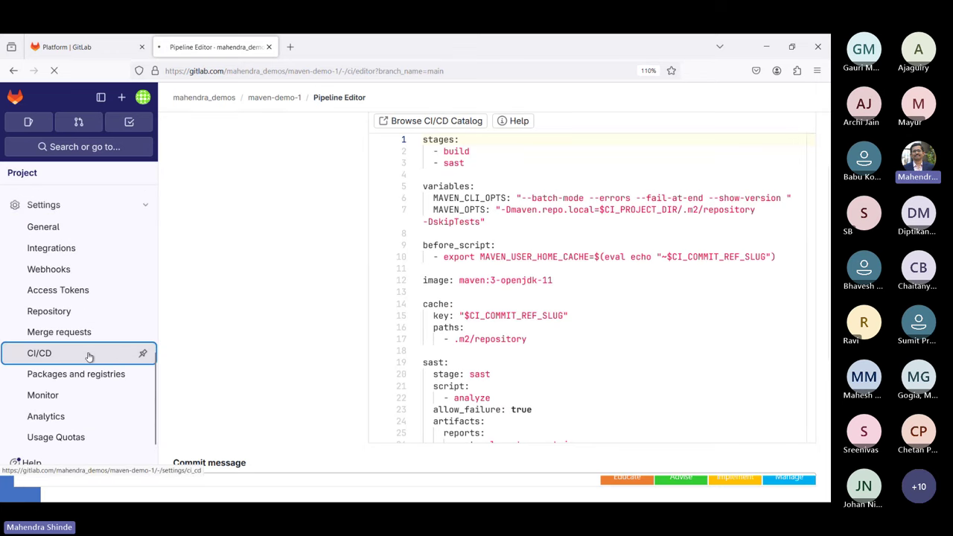
left_click(89, 355)
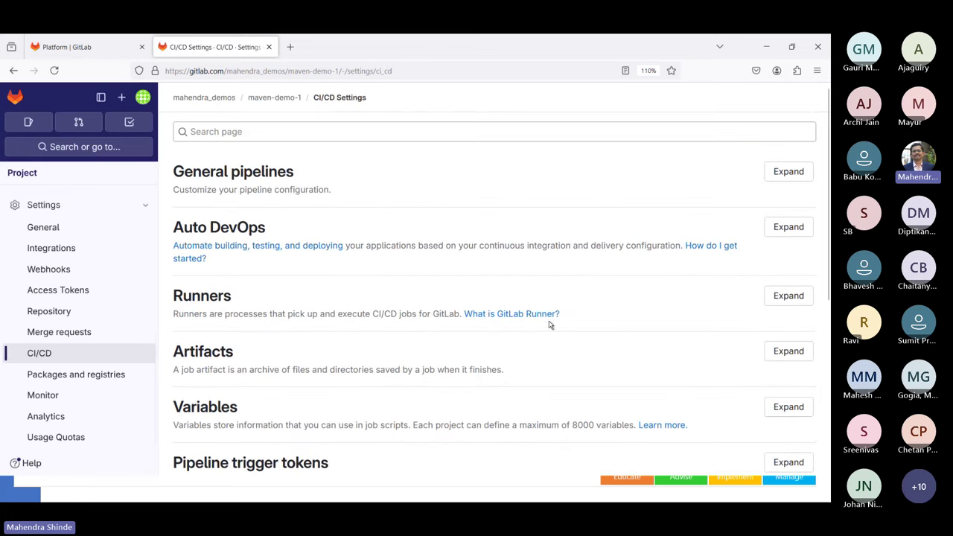
scroll(649, 321, "down", 1)
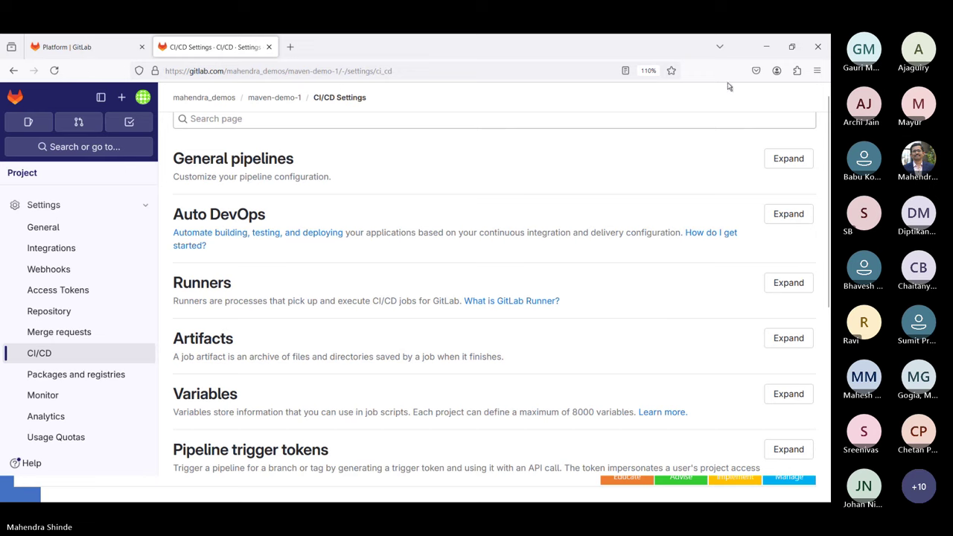
left_click(792, 159)
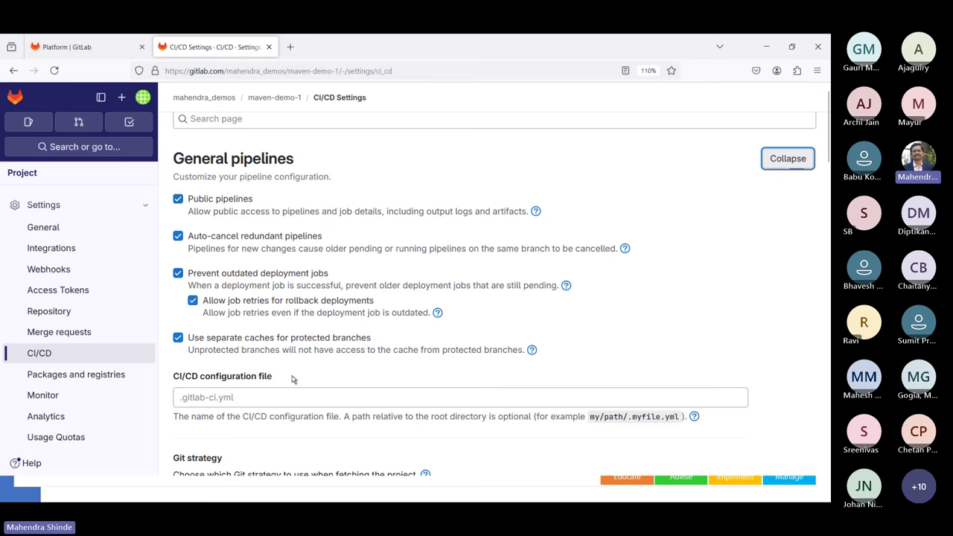
scroll(293, 380, "down", 3)
scroll(292, 380, "down", 2)
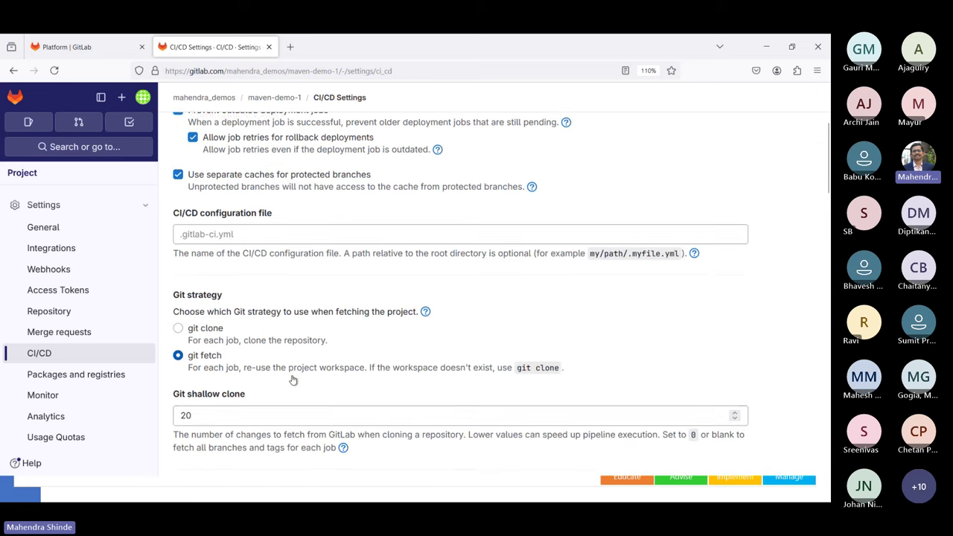
scroll(292, 380, "down", 5)
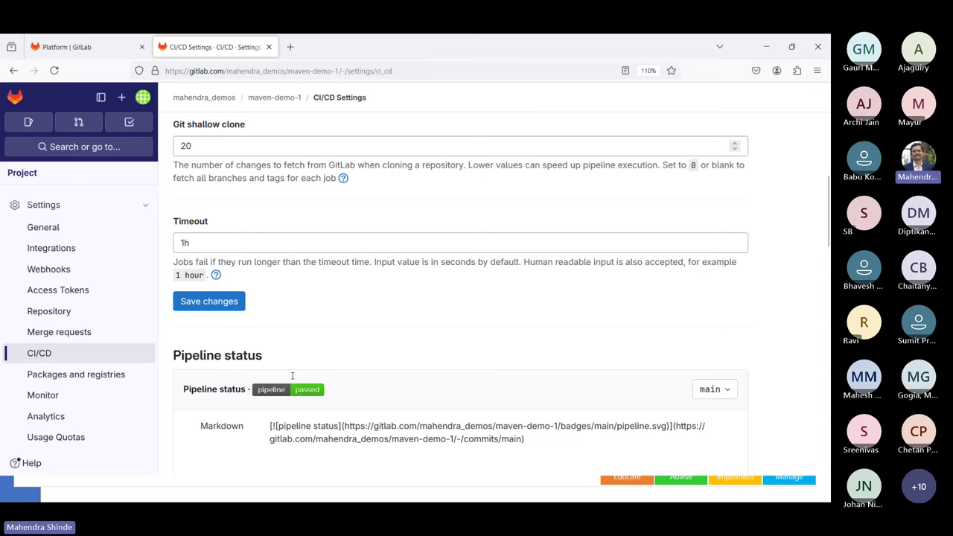
scroll(293, 376, "down", 7)
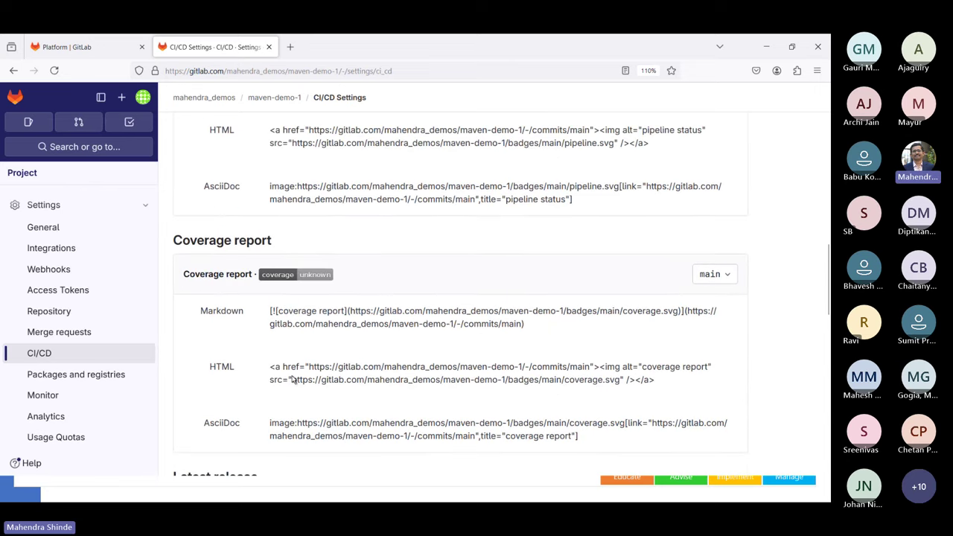
scroll(292, 380, "down", 11)
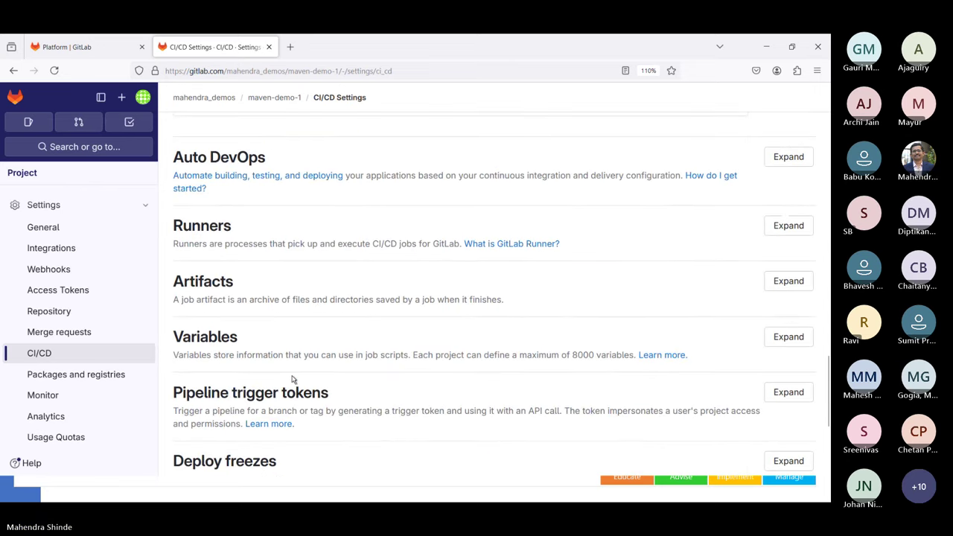
- Expand the Runners section of the CI/CD settings and remove the assigned project runner Demo Runner
left_click(768, 229)
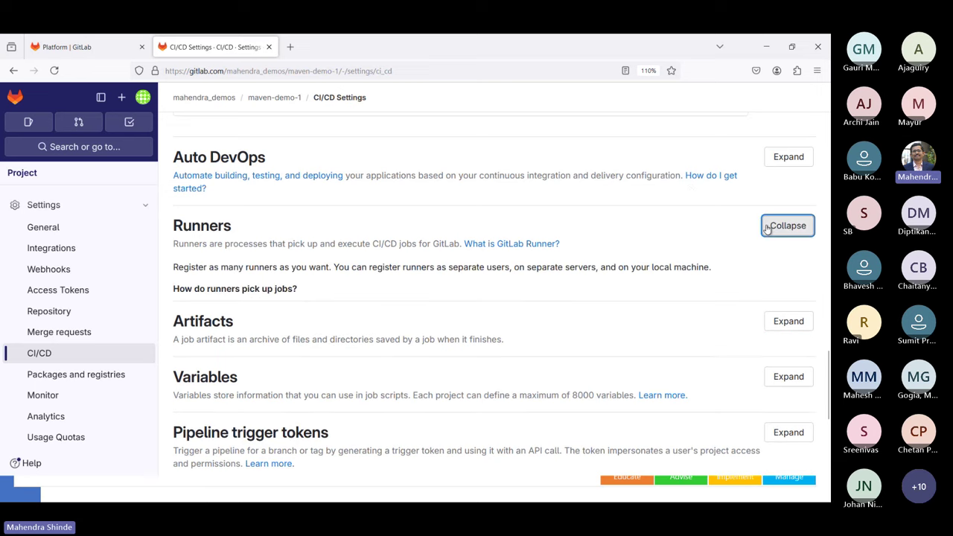
scroll(355, 362, "down", 1)
scroll(355, 362, "down", 2)
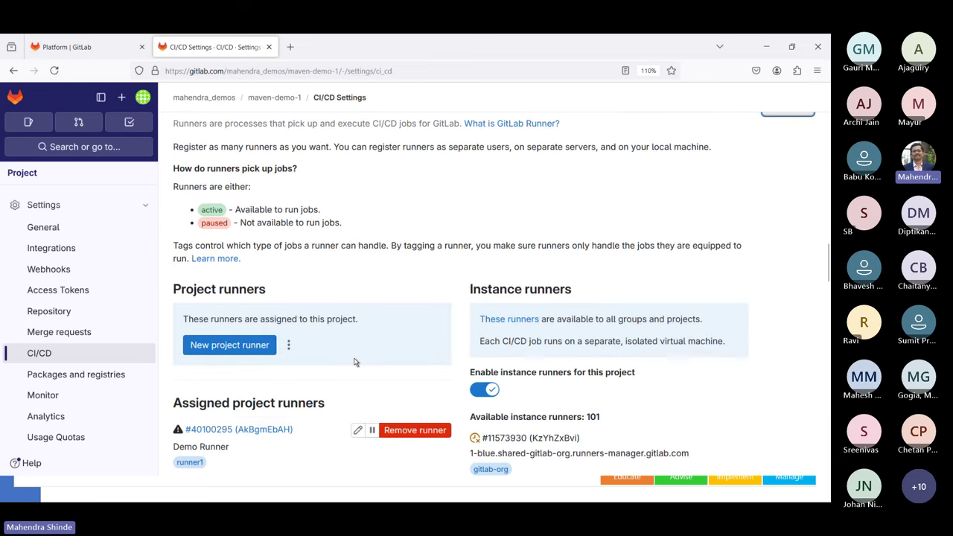
scroll(355, 362, "down", 3)
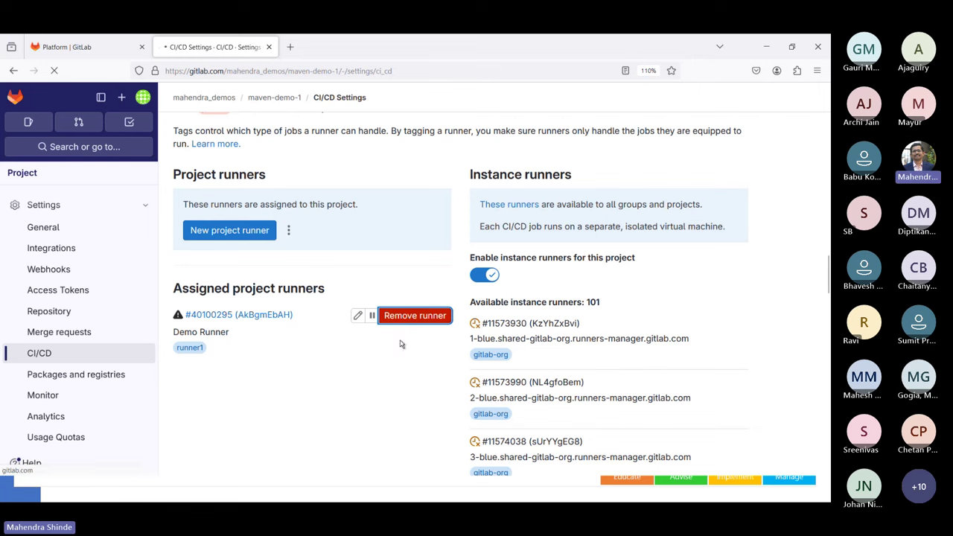
left_click(402, 318)
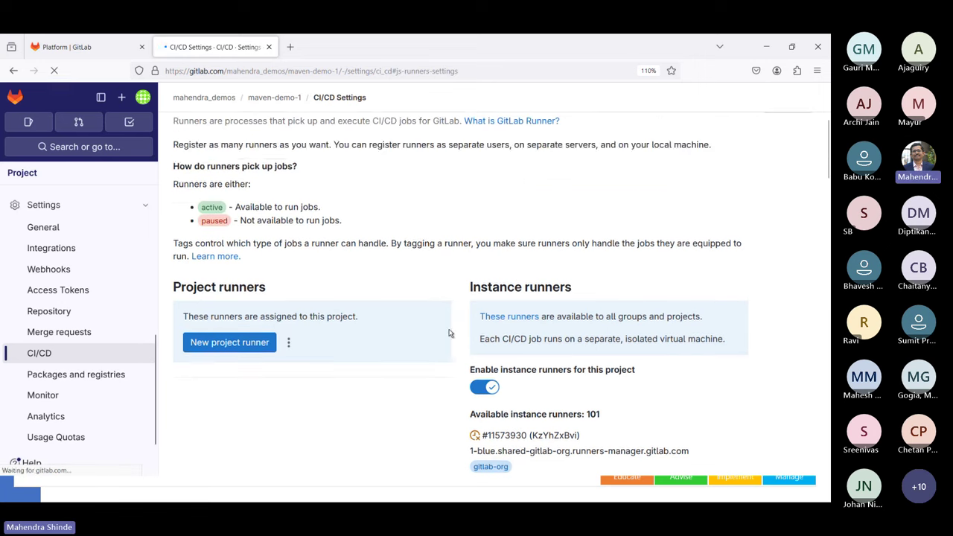
- Look through the available instance runners, group runners and the remaining CI/CD settings sections down to Secure Files
scroll(449, 333, "down", 5)
scroll(450, 333, "down", 10)
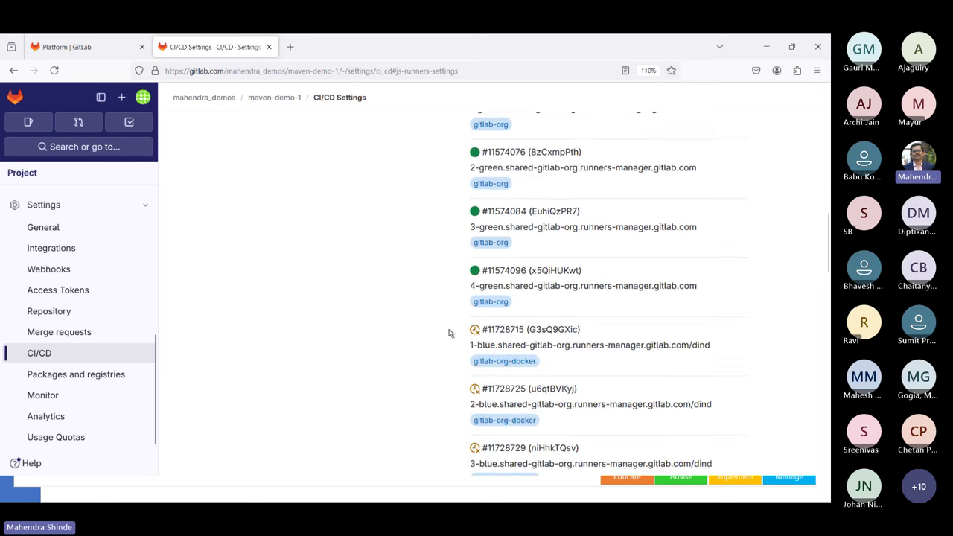
scroll(449, 333, "down", 5)
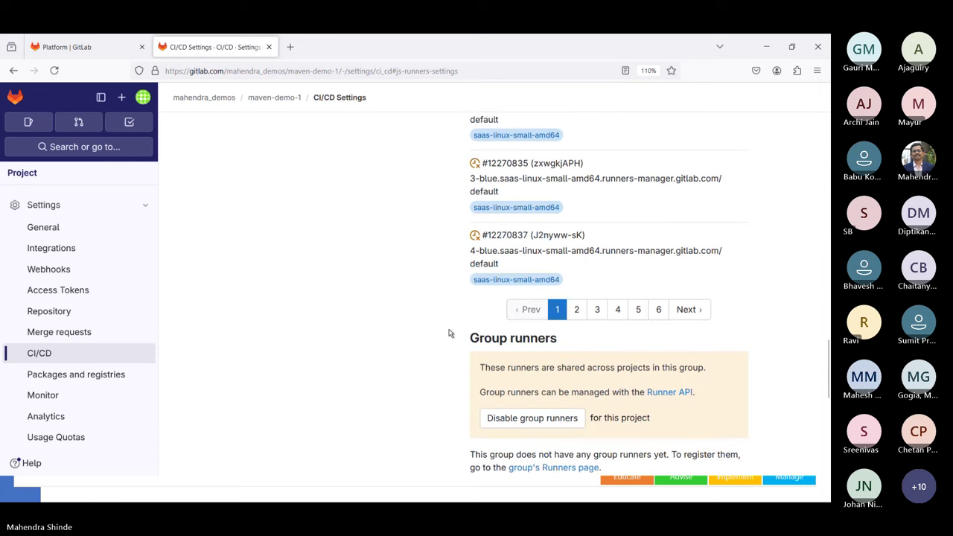
scroll(449, 333, "down", 6)
scroll(450, 329, "down", 5)
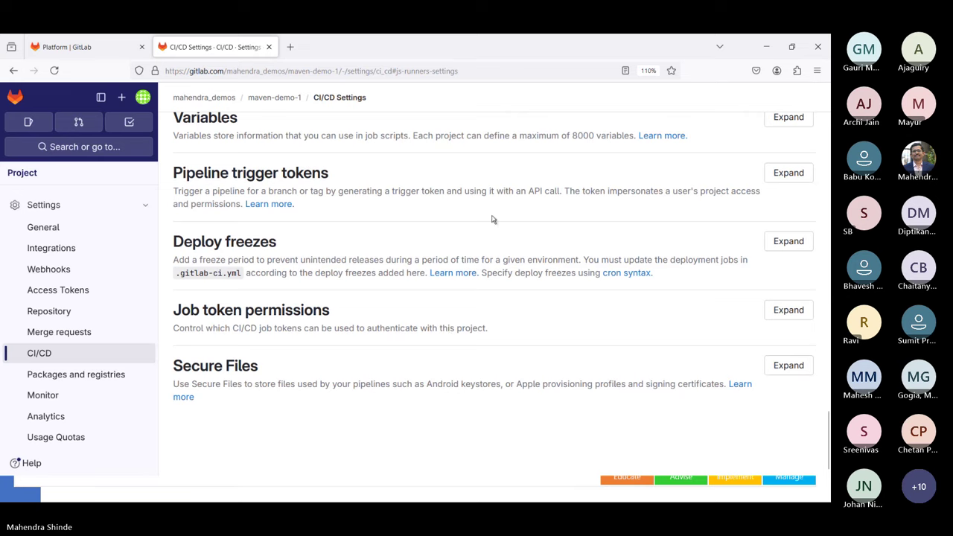
- Revisit the GitLab platform feature overview, and examine the storage usage breakdown in maven-demo-1's usage quotas
left_click(112, 47)
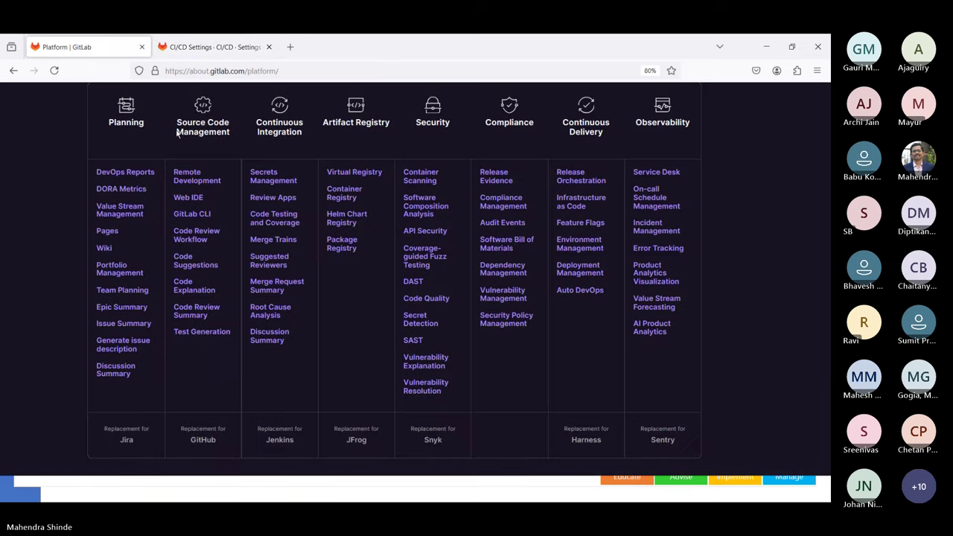
left_click(201, 47)
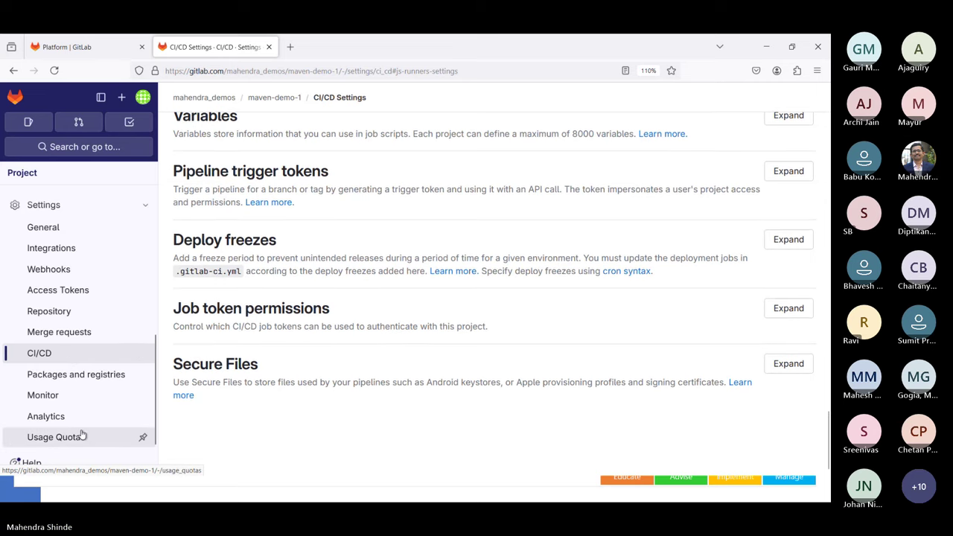
left_click(82, 436)
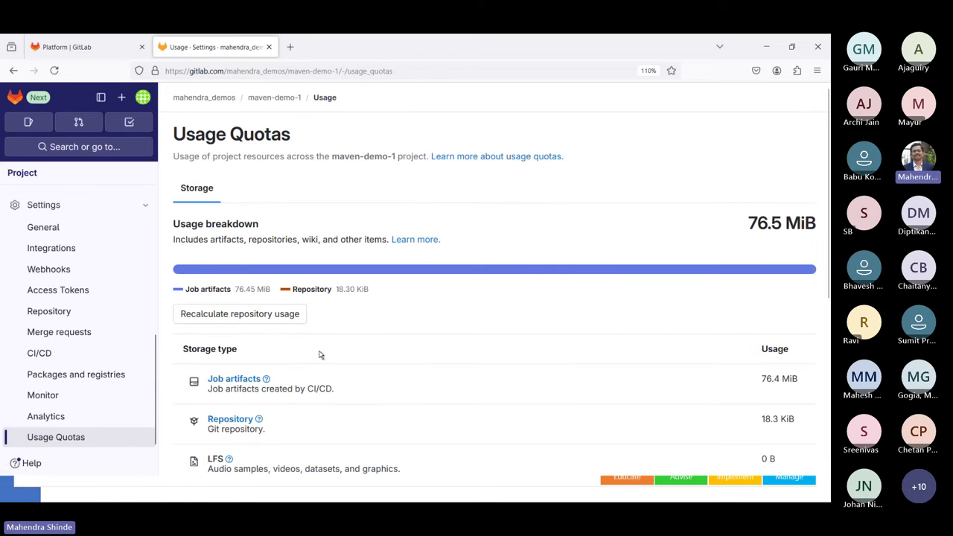
scroll(320, 355, "down", 1)
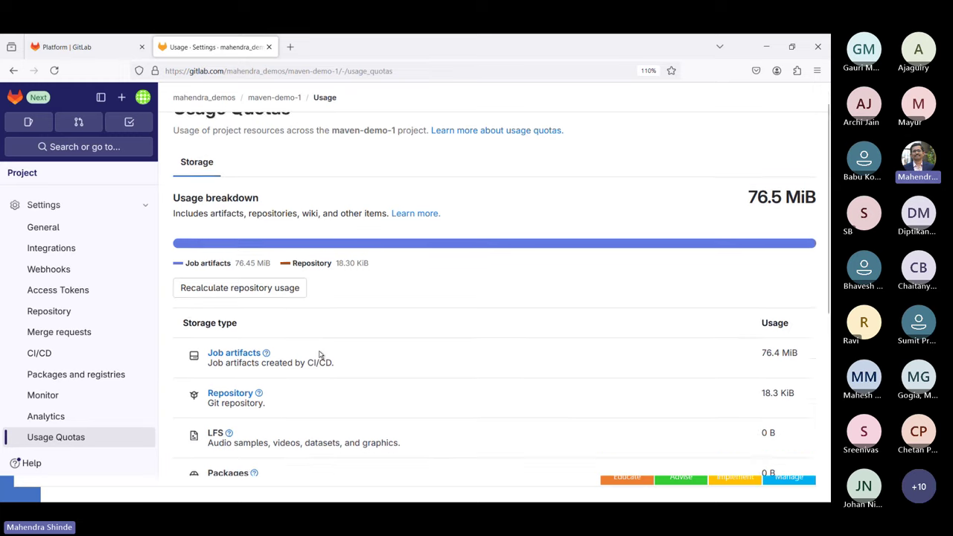
scroll(320, 355, "down", 3)
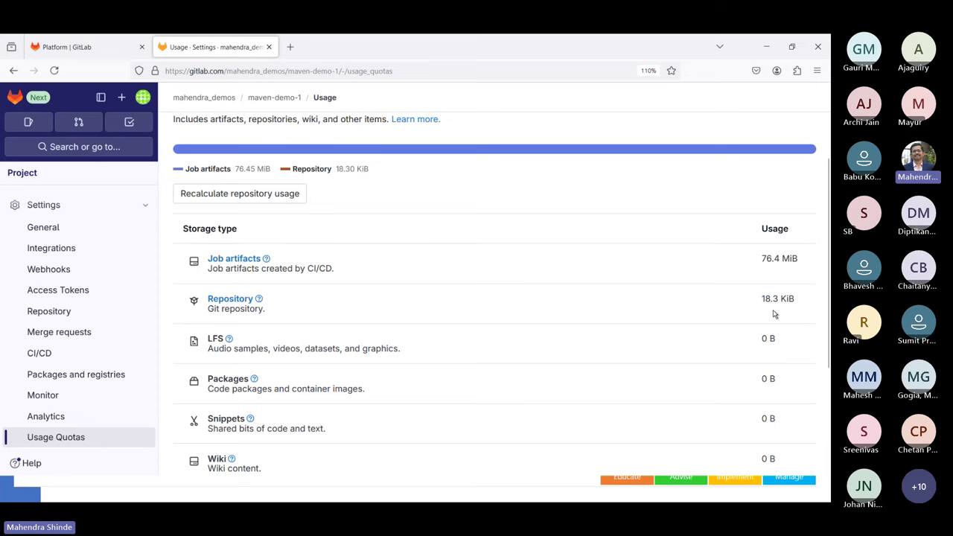
- Open the container registry from the project's storage usage and expand the docker tag details of the maven-demo-1 image
scroll(774, 313, "down", 5)
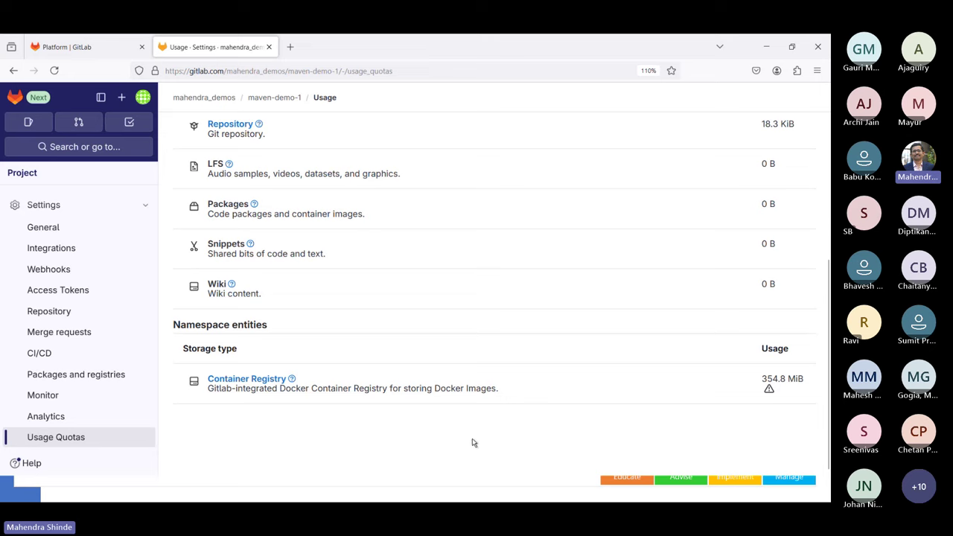
left_click(247, 380)
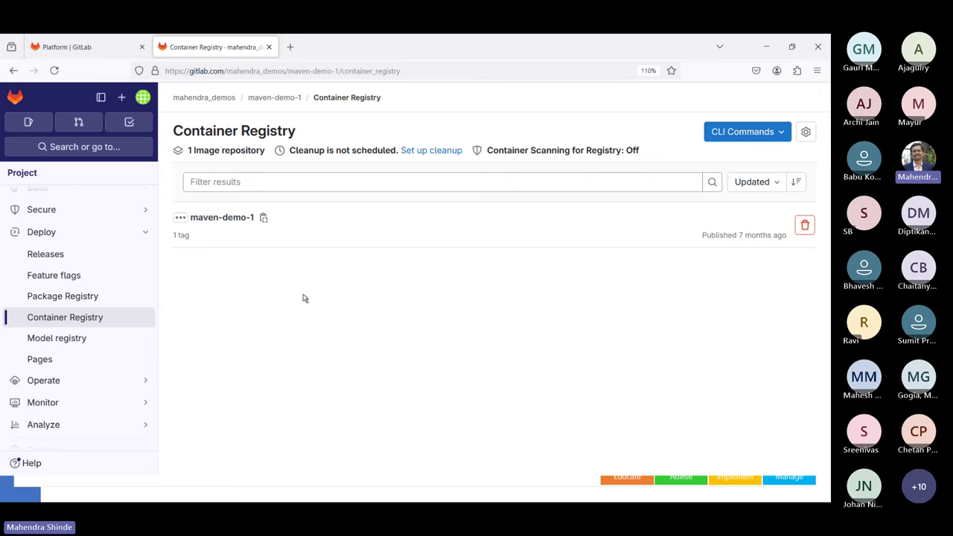
left_click(230, 218)
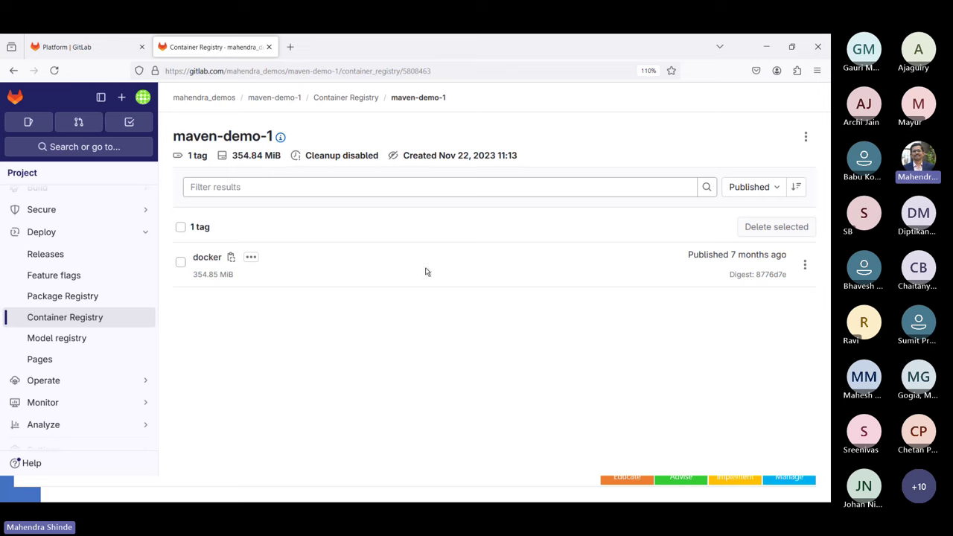
left_click(251, 257)
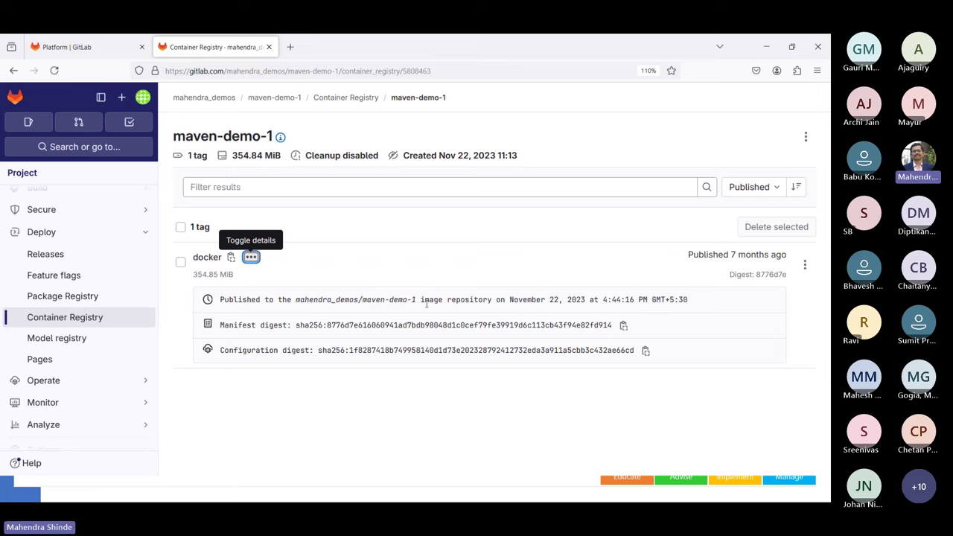
left_click(212, 402)
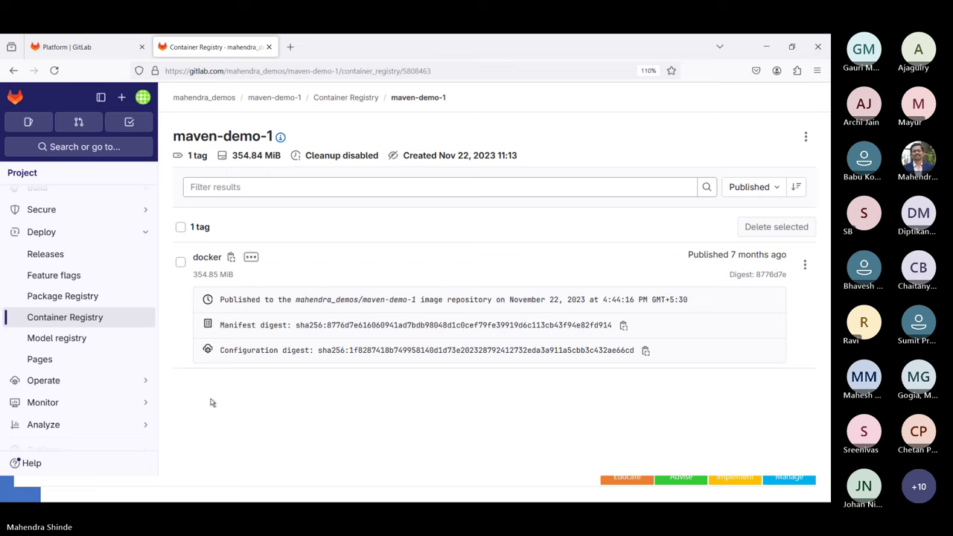
- View the Incidents and Service Desk pages among the project's monitoring features
mouse_move(75, 400)
scroll(76, 401, "down", 1)
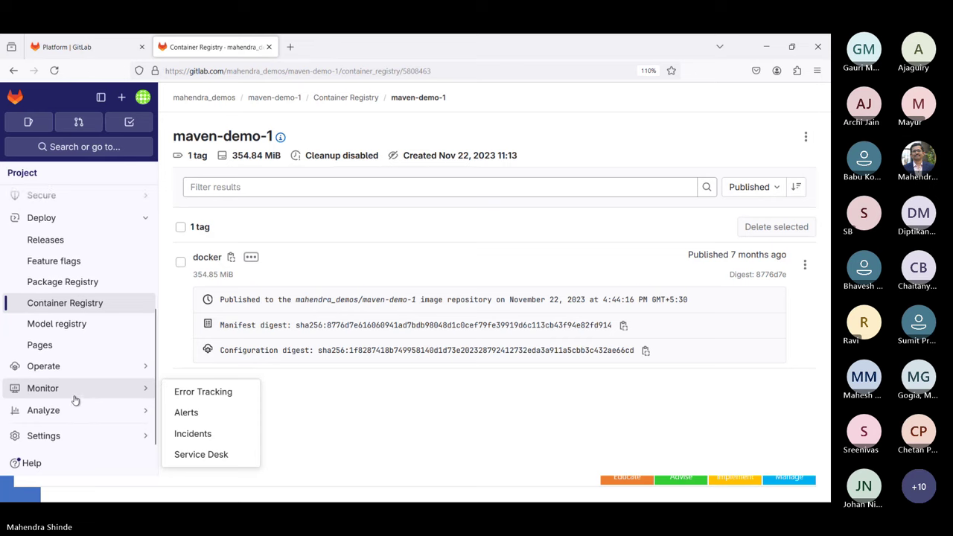
left_click(80, 388)
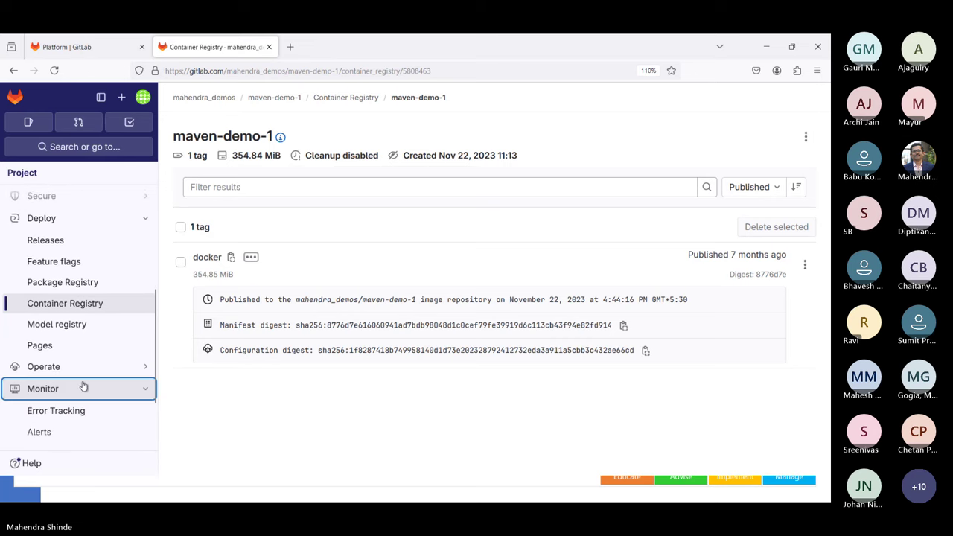
scroll(83, 388, "down", 2)
left_click(85, 376)
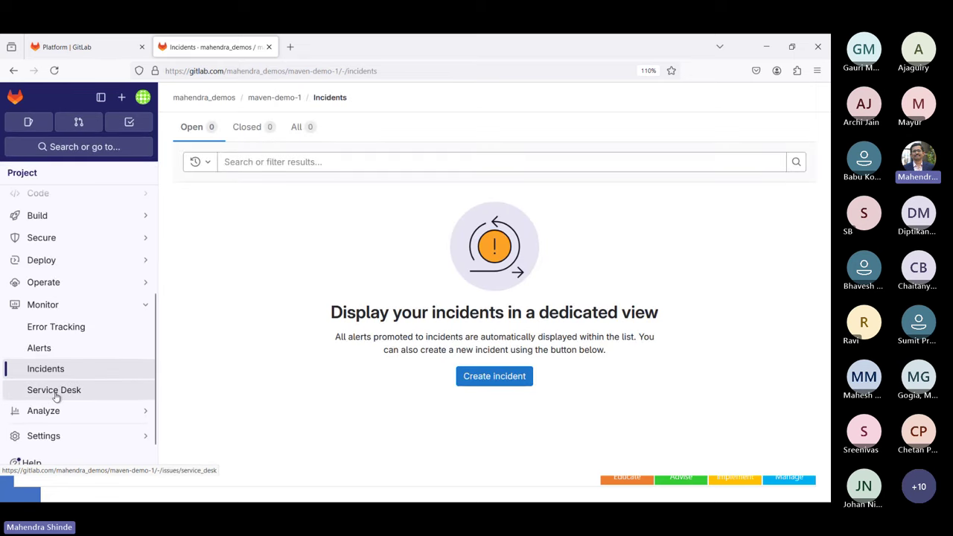
left_click(56, 390)
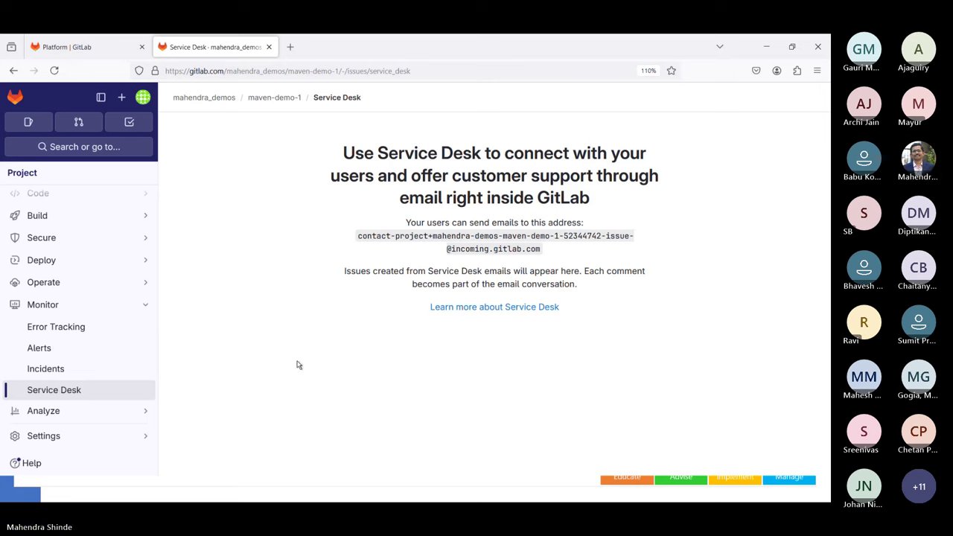
- Open the project's Value Stream Analytics and view the Plan, Code, Test, Review and Staging stages in turn
left_click(94, 416)
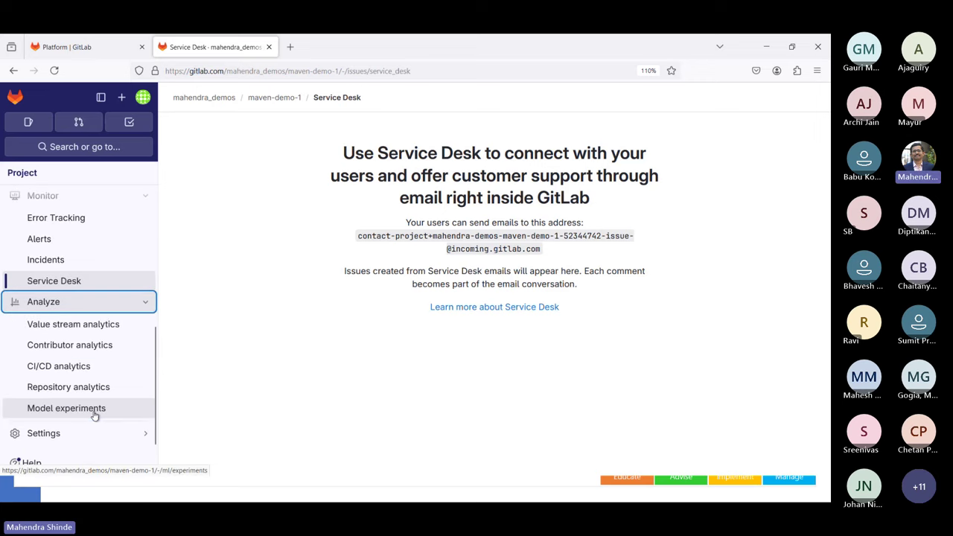
left_click(98, 328)
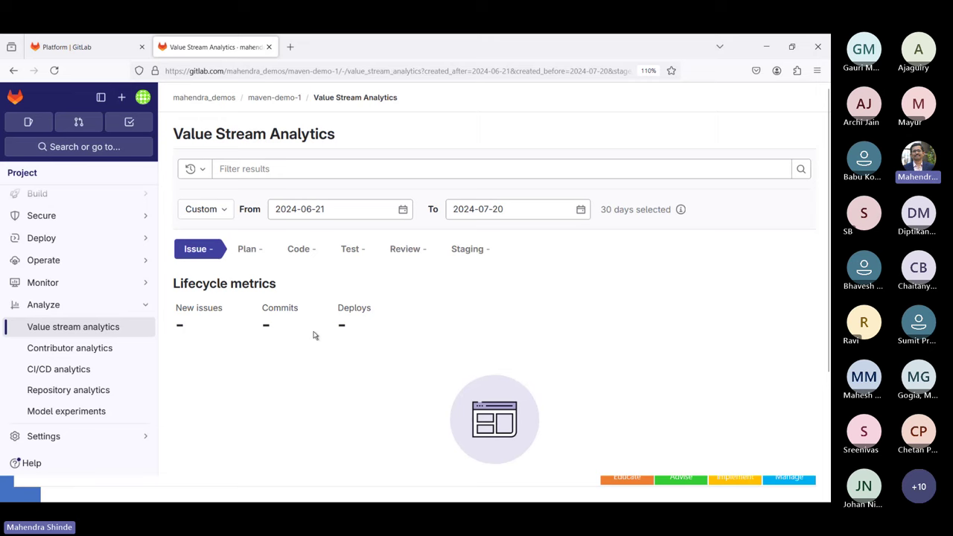
left_click(243, 248)
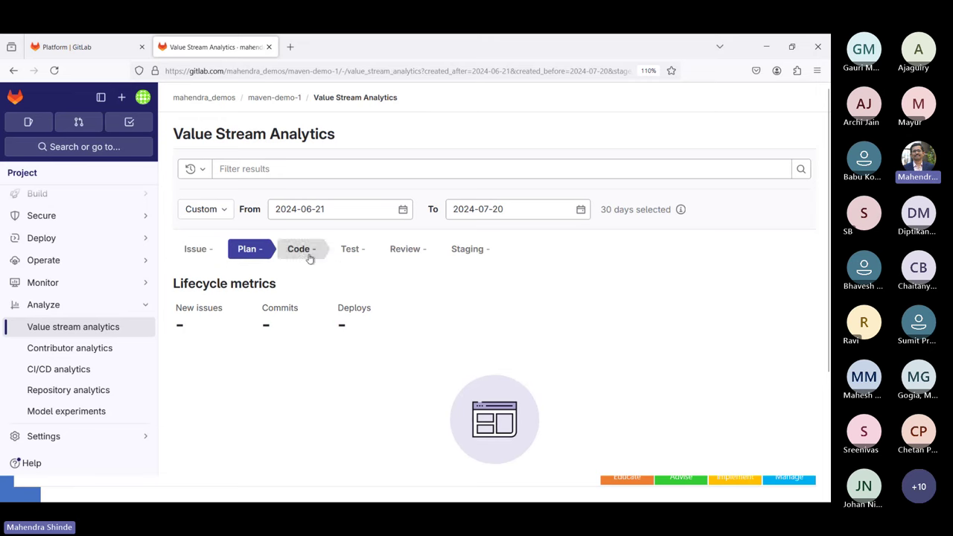
left_click(309, 256)
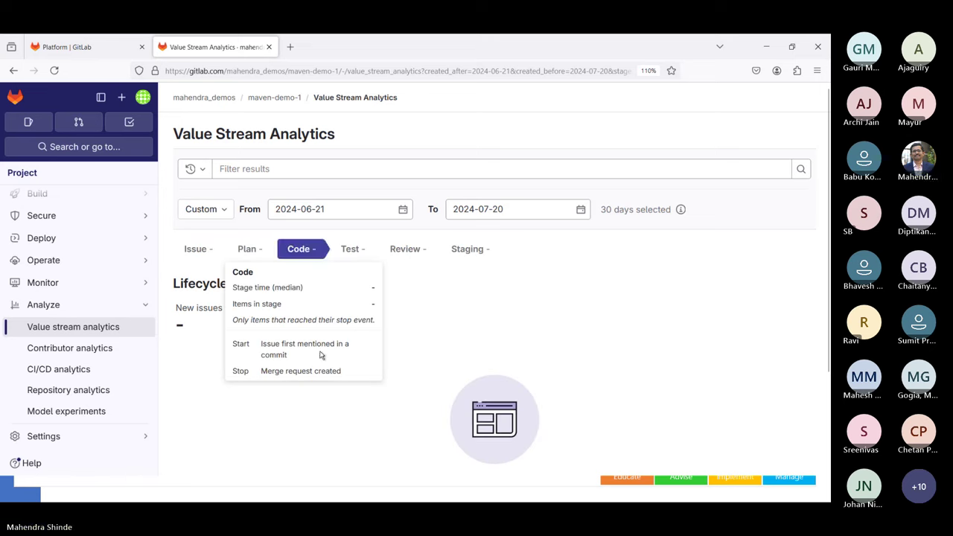
left_click(358, 253)
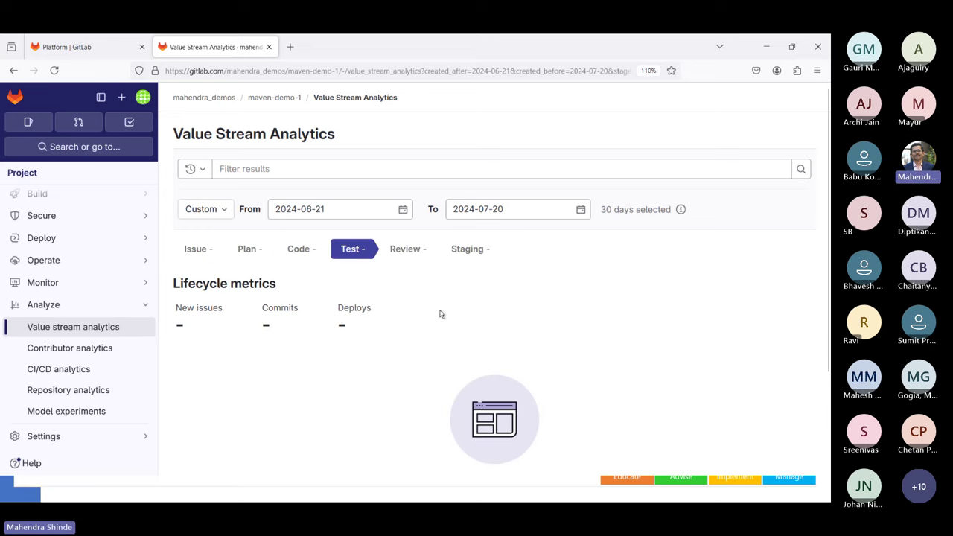
left_click(408, 250)
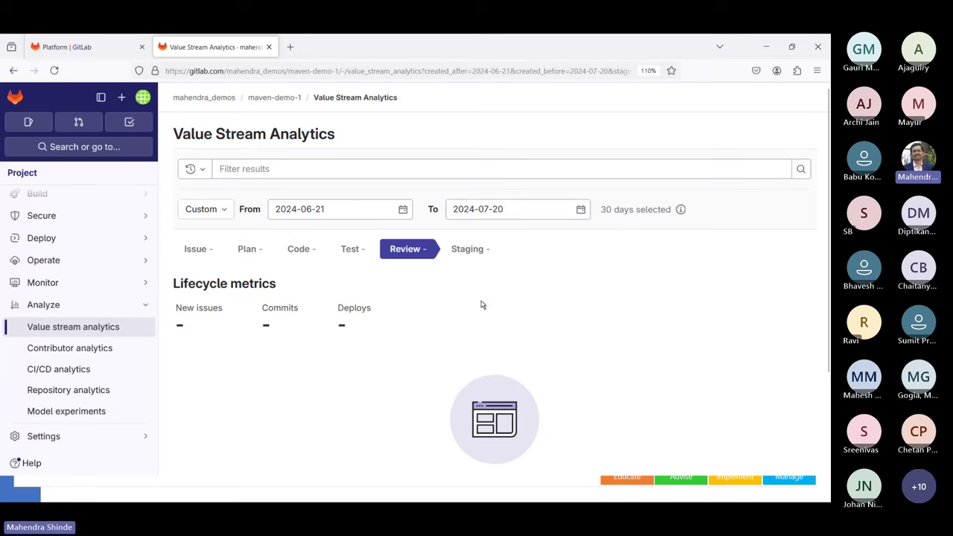
left_click(469, 252)
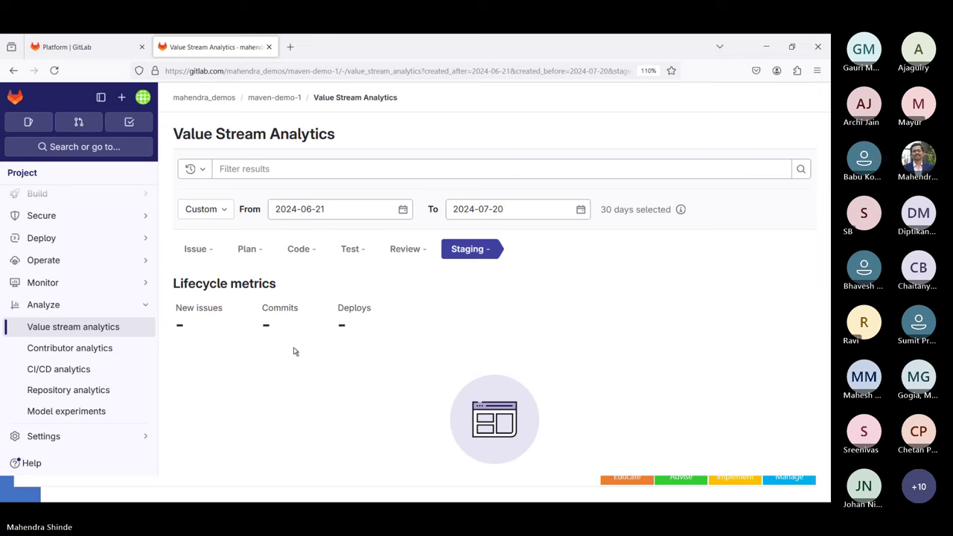
- Open Contributor analytics and review the main branch's commit chart and the per-contributor charts
left_click(82, 354)
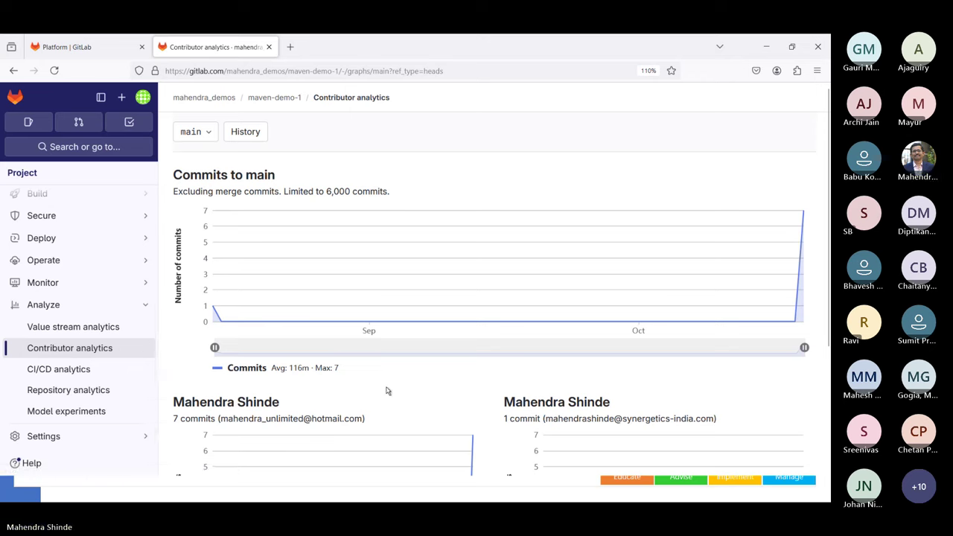
scroll(386, 391, "down", 2)
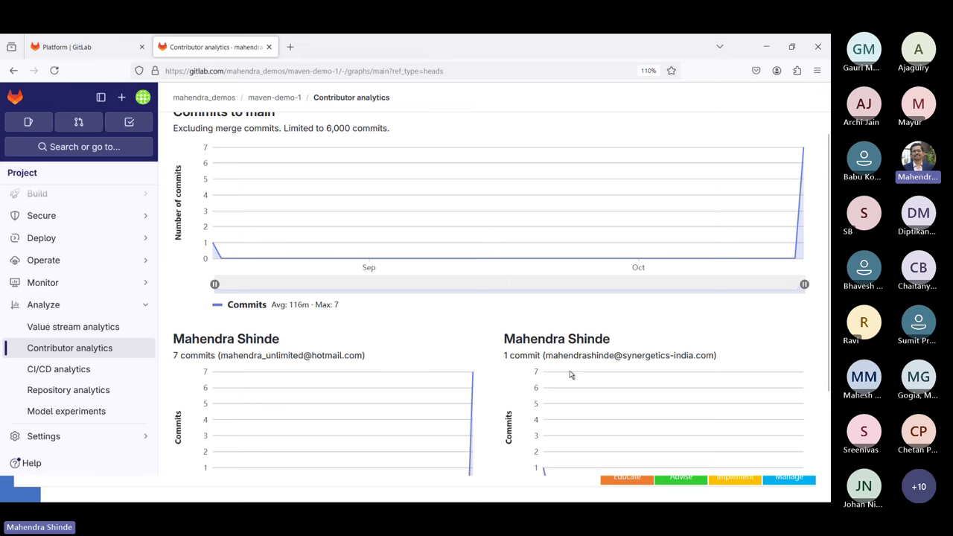
scroll(570, 375, "up", 2)
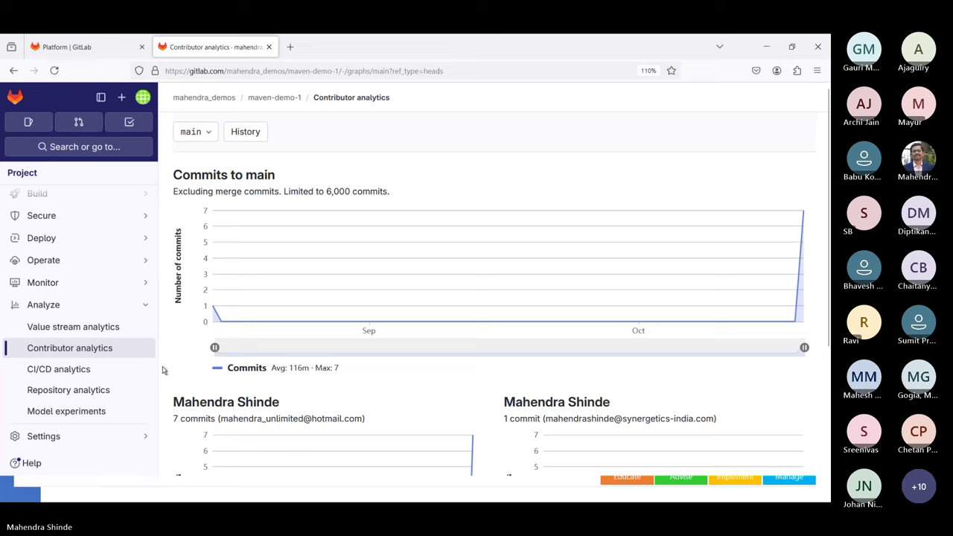
- Open CI/CD analytics and examine the pipelines chart, the pipeline durations and the overall run statistics
left_click(96, 373)
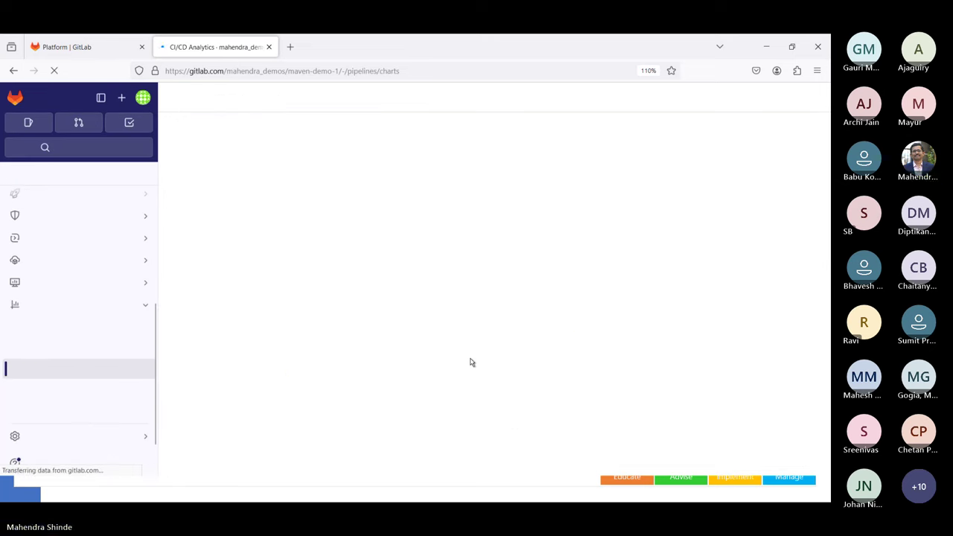
scroll(470, 362, "down", 1)
scroll(470, 362, "down", 2)
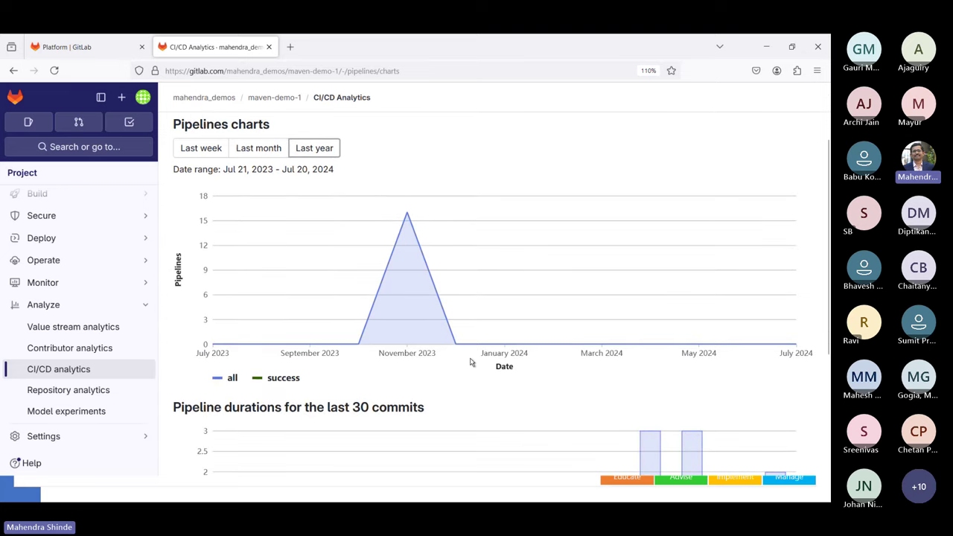
mouse_move(409, 312)
scroll(82, 399, "down", 3)
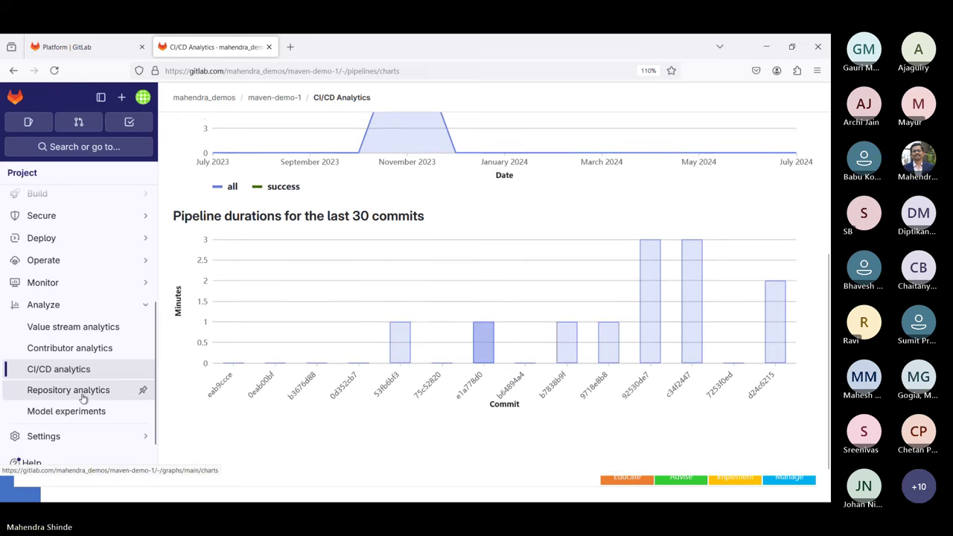
scroll(448, 338, "up", 2)
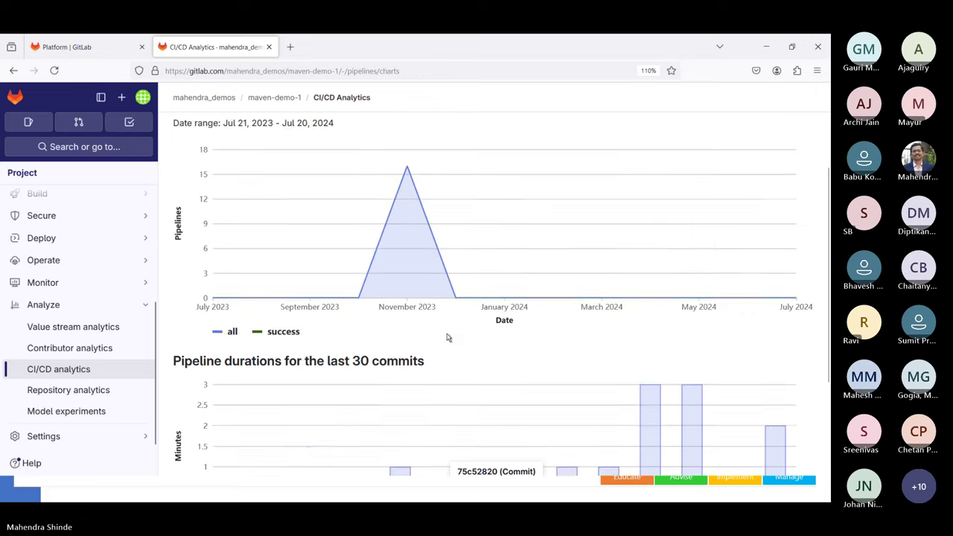
scroll(448, 338, "up", 2)
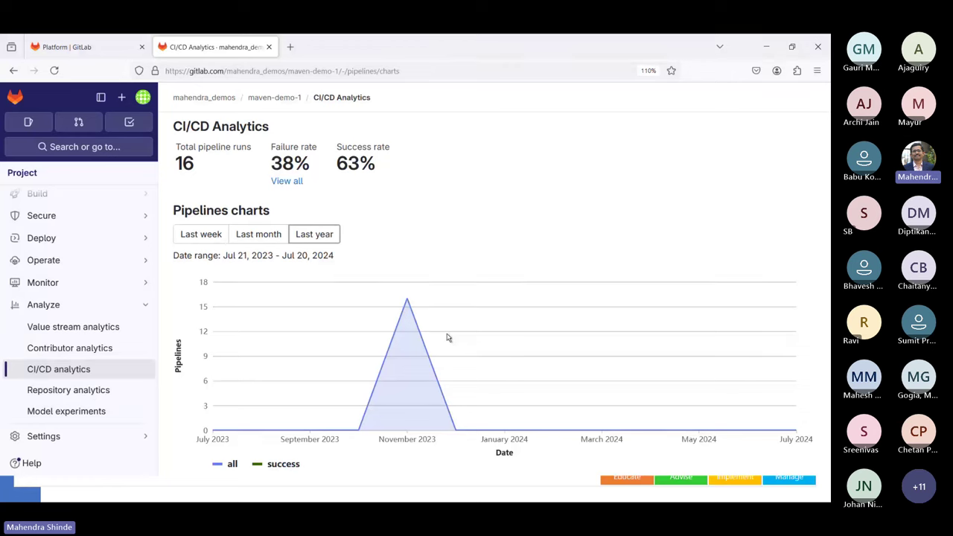
- Open a new issue form from the project's Issues page and review its description, assignee, due date, milestone and label fields
mouse_move(106, 280)
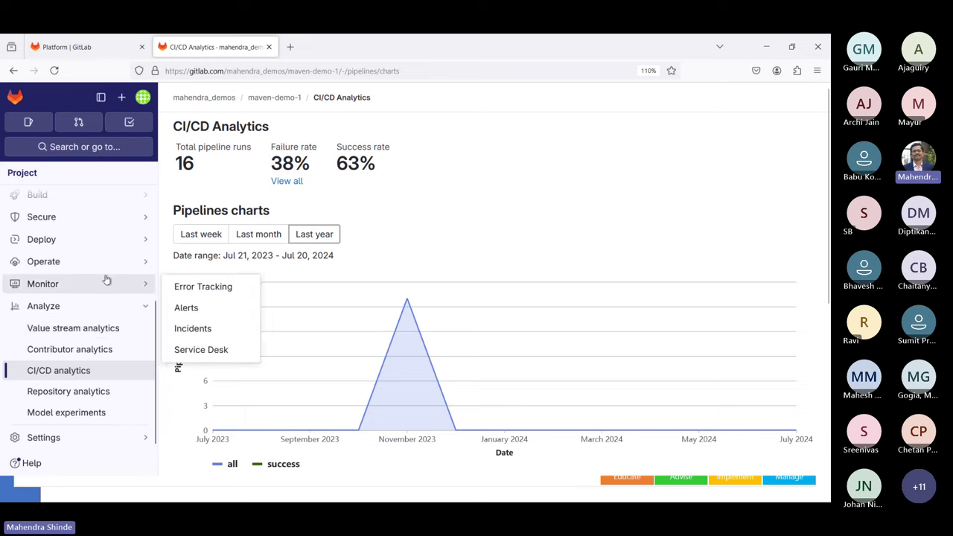
scroll(106, 280, "up", 5)
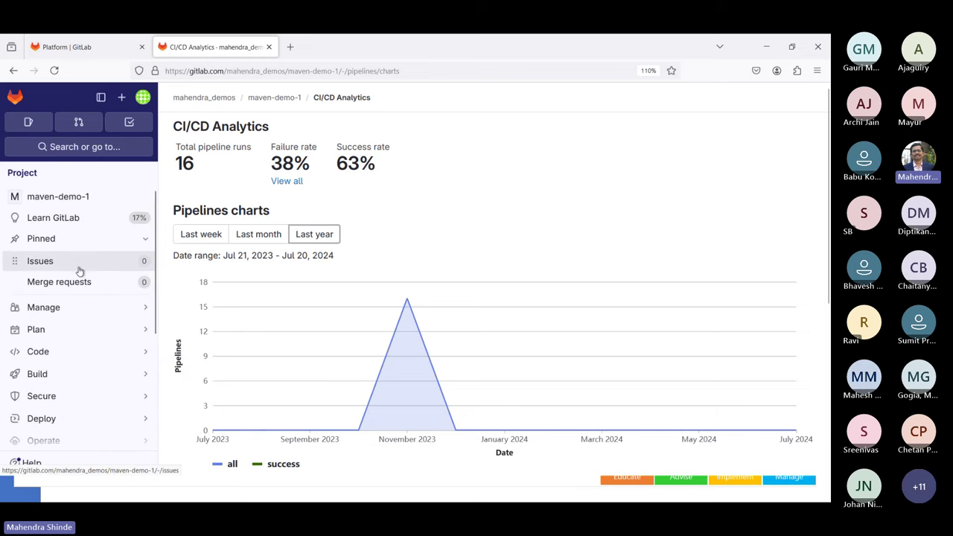
left_click(79, 271)
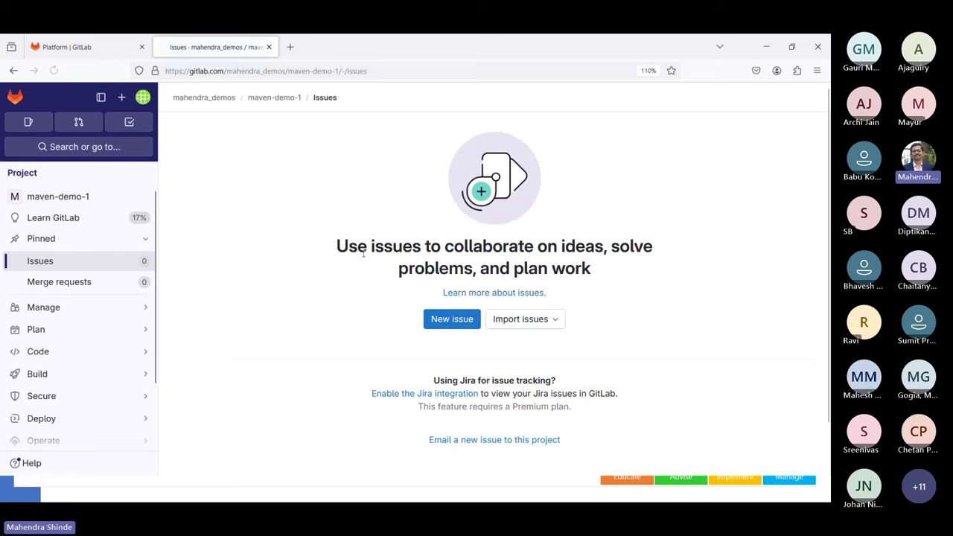
left_click(461, 321)
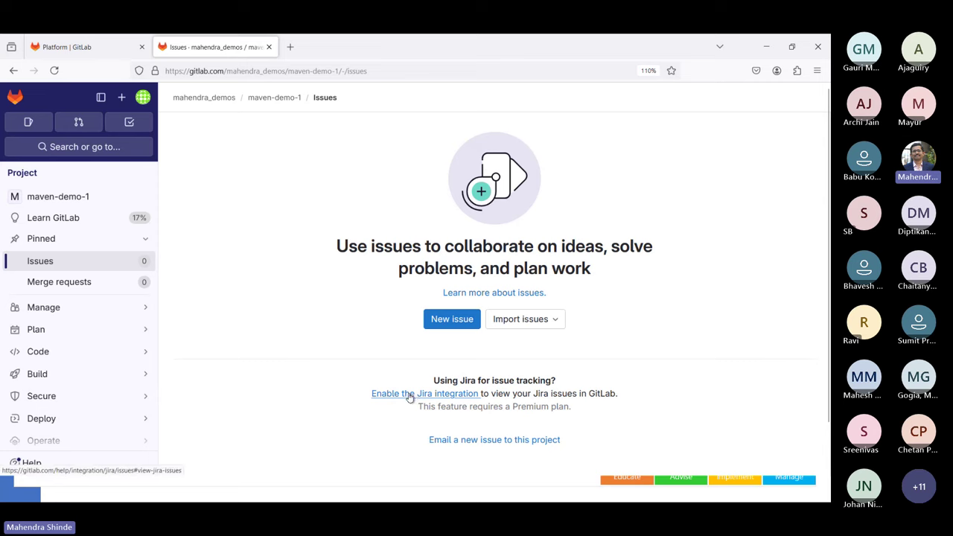
left_click(458, 323)
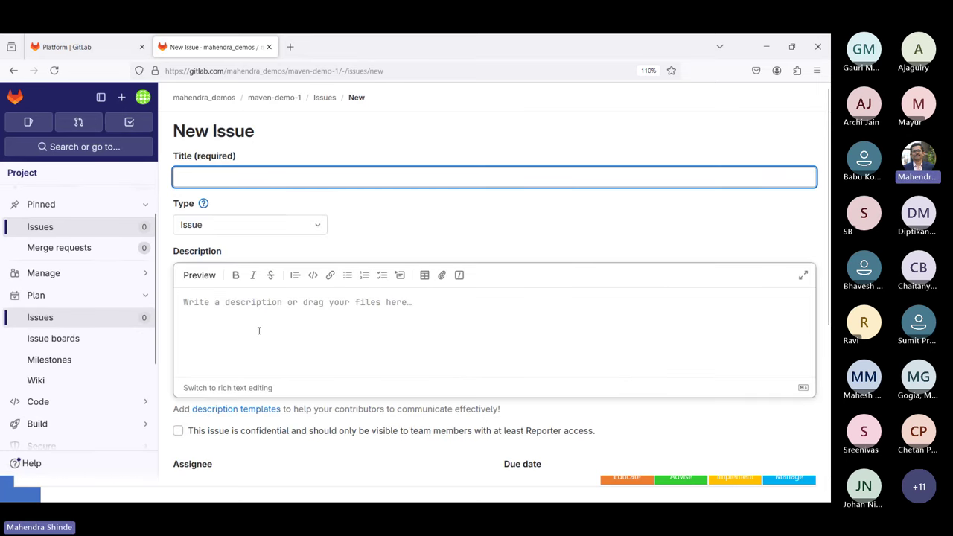
scroll(258, 330, "down", 4)
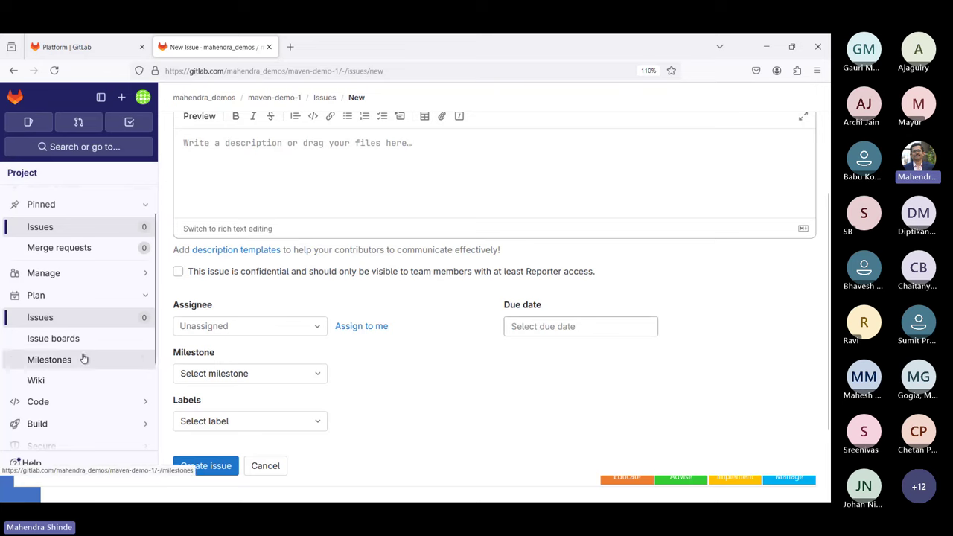
scroll(84, 358, "down", 3)
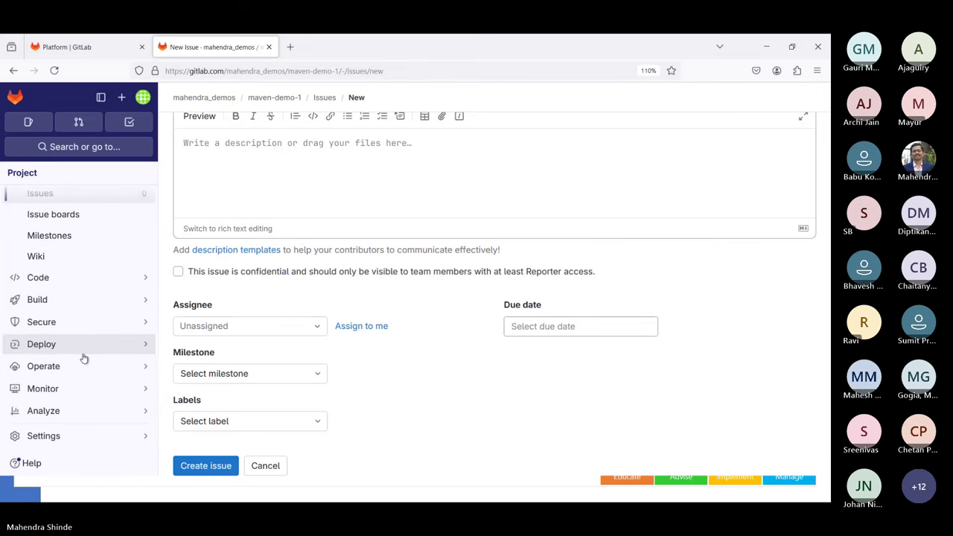
mouse_move(84, 356)
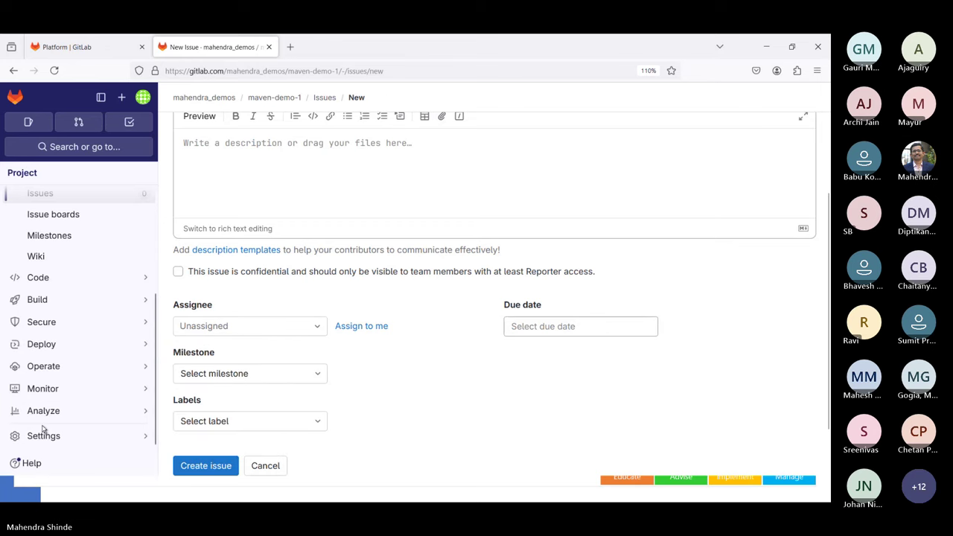
left_click(792, 46)
left_click(201, 253)
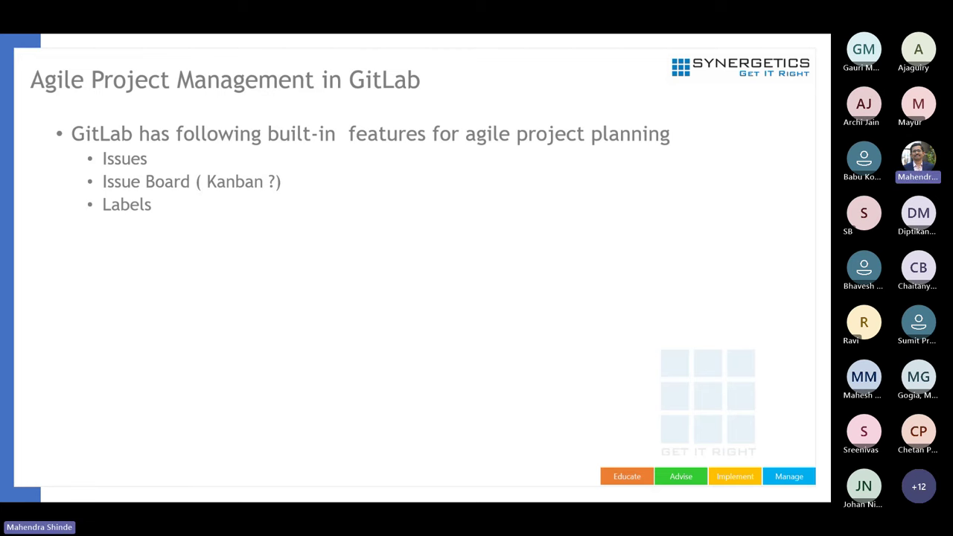
key("Right")
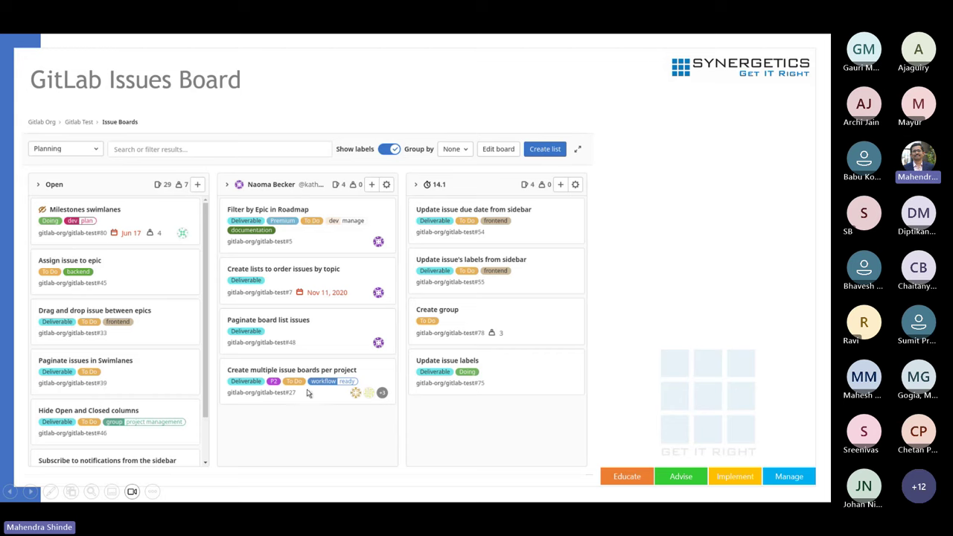
key("Right")
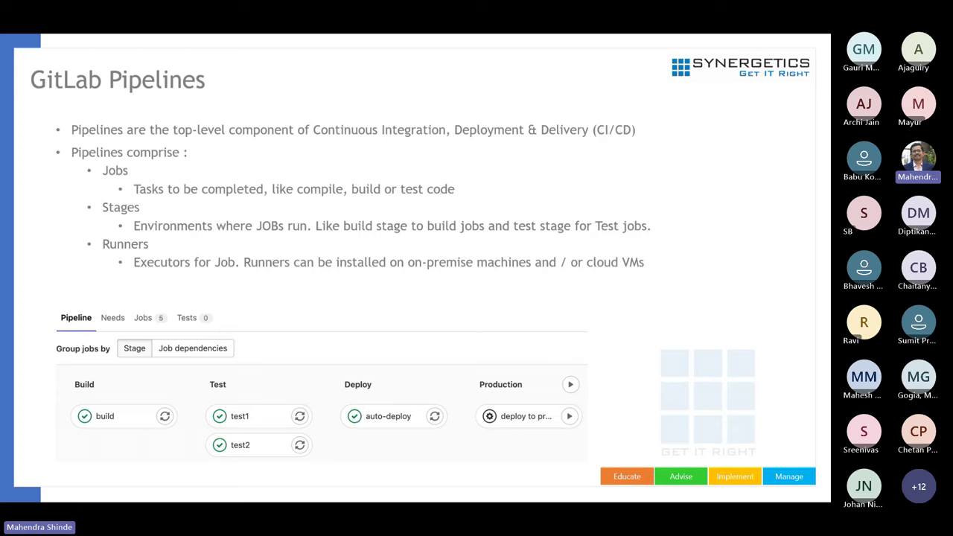
key("Right")
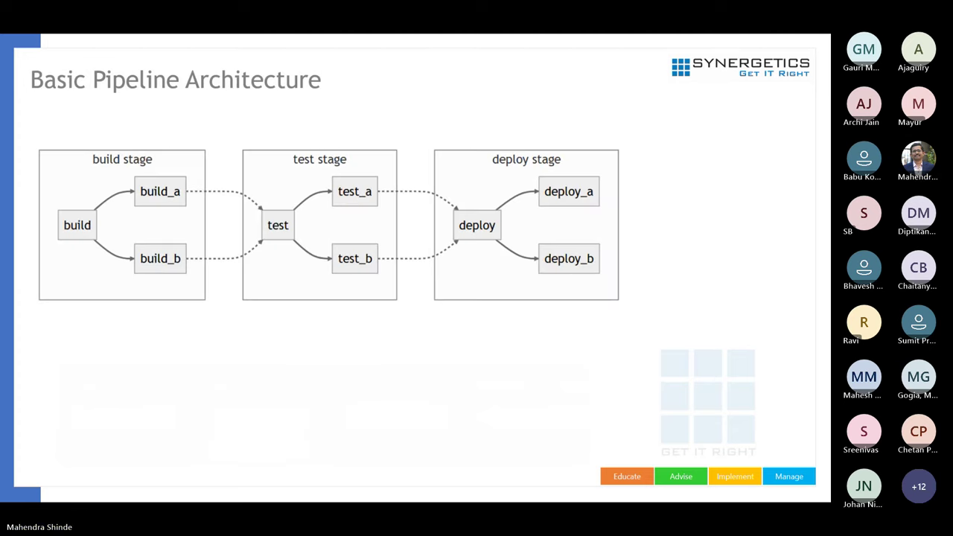
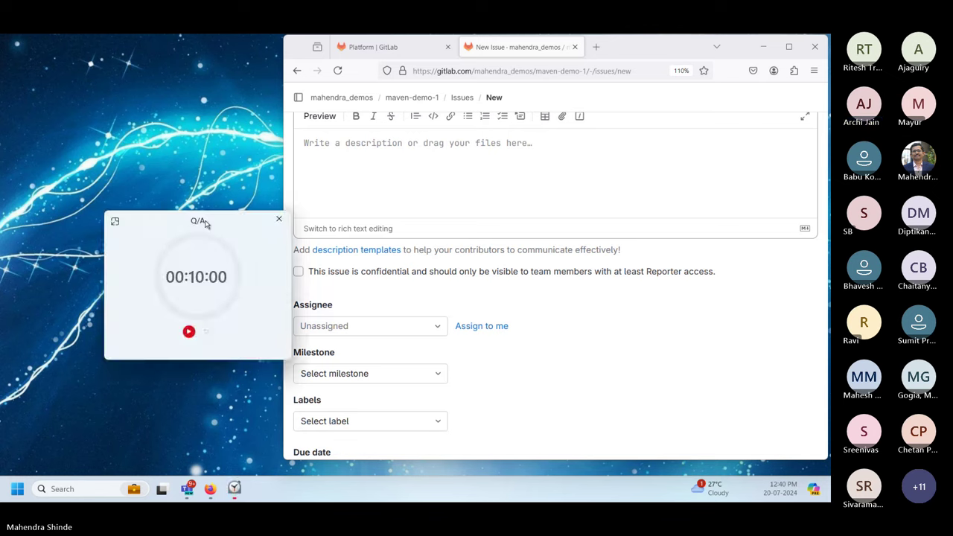
- Start the 10-minute Q/A timer, and move it clear of the project navigation in the maximized browser
left_click(188, 332)
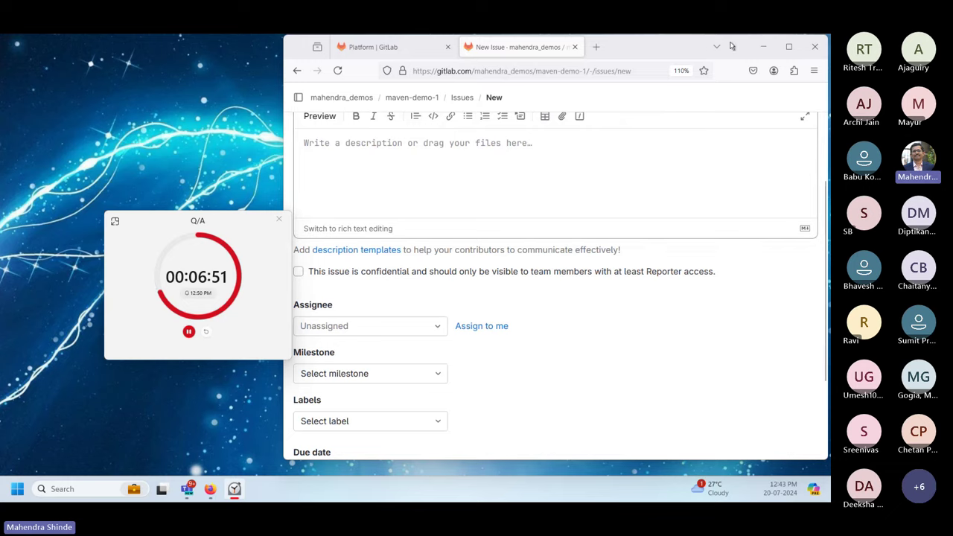
left_click(792, 48)
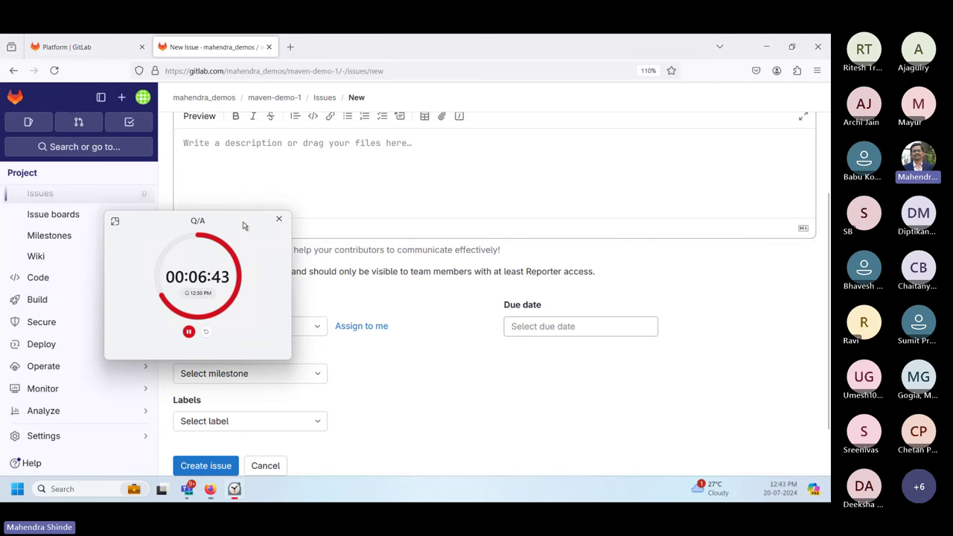
left_click_drag(244, 223, 451, 301)
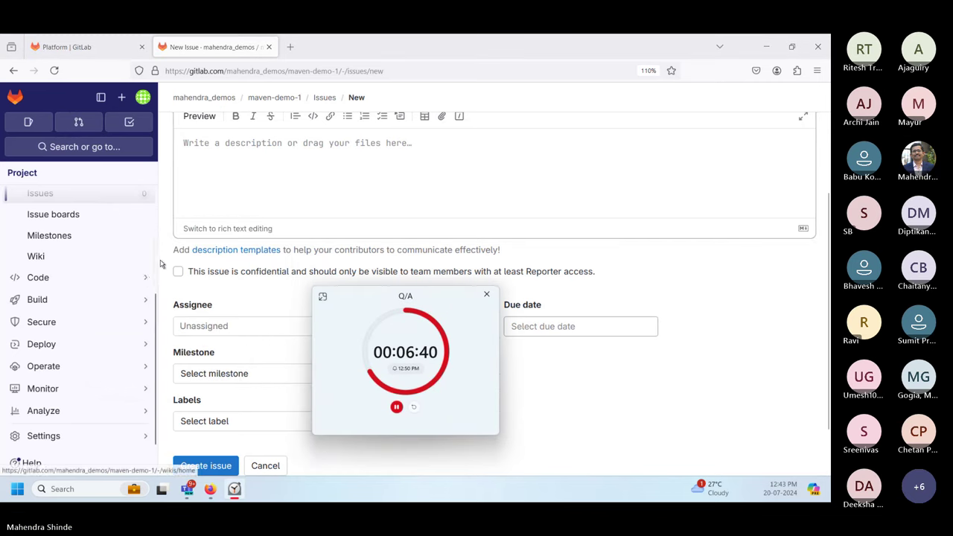
- Return to the GitLab projects home page and open the Explore projects page
left_click(14, 100)
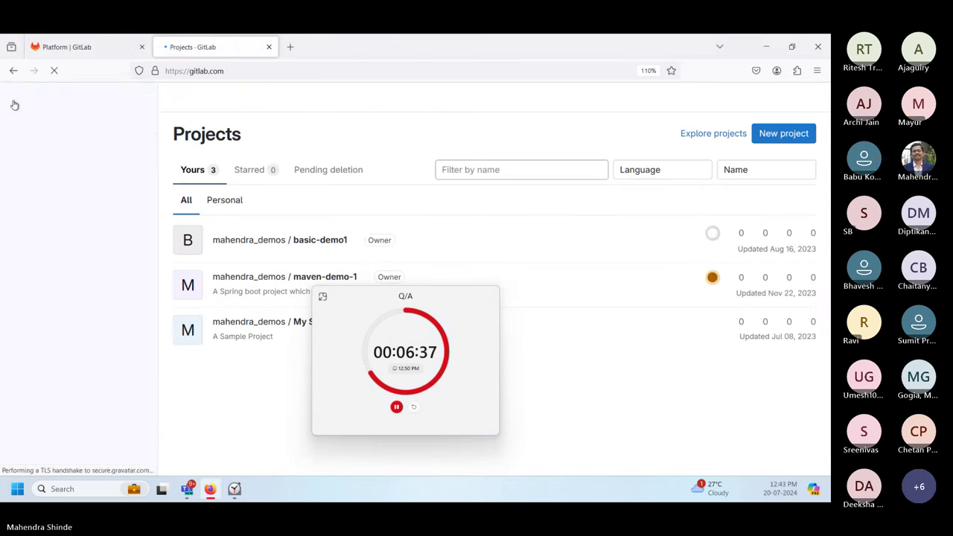
left_click(710, 134)
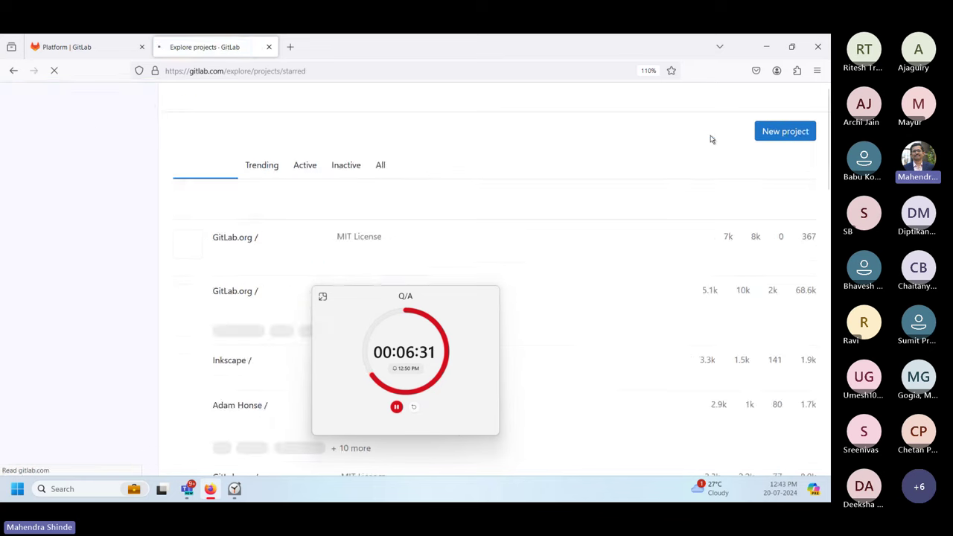
left_click(284, 197)
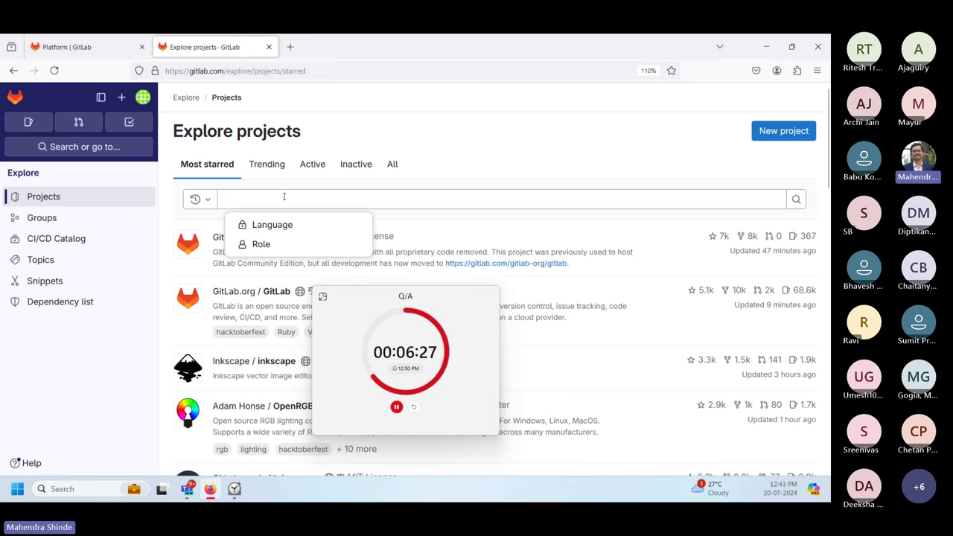
type("Java")
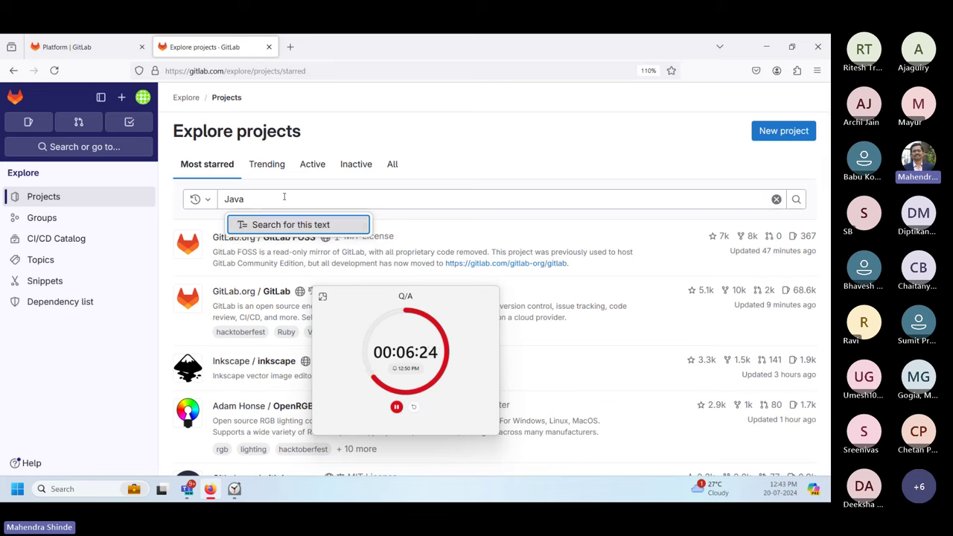
key("Return")
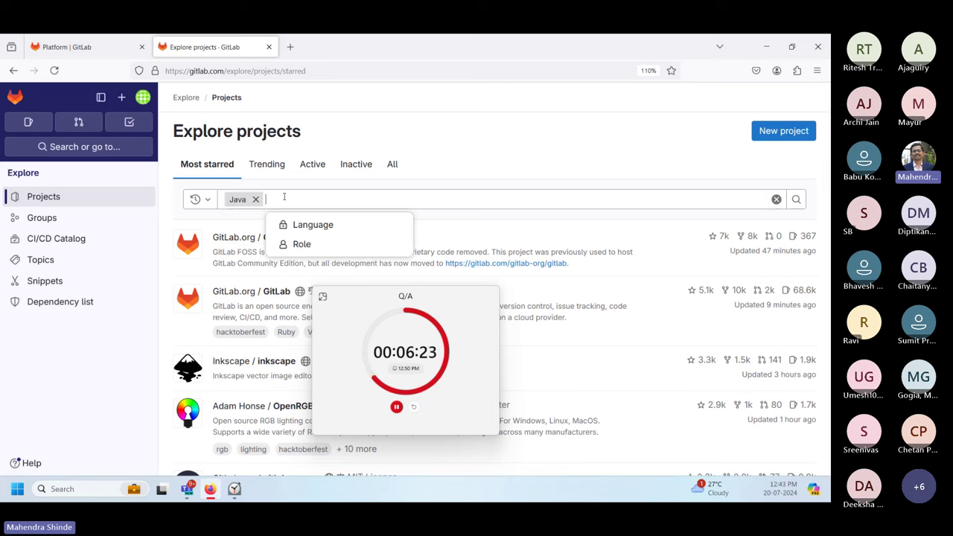
left_click(313, 227)
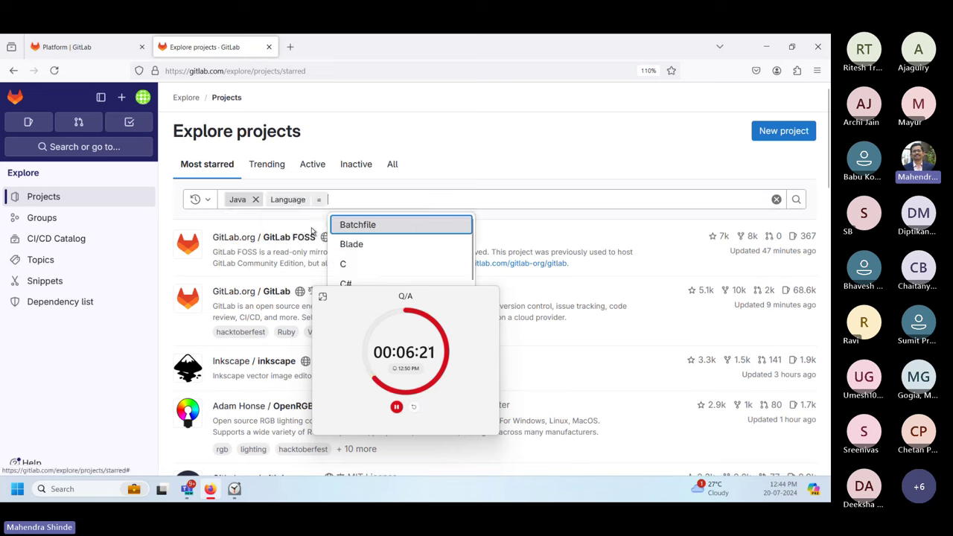
left_click(417, 193)
left_click(360, 207)
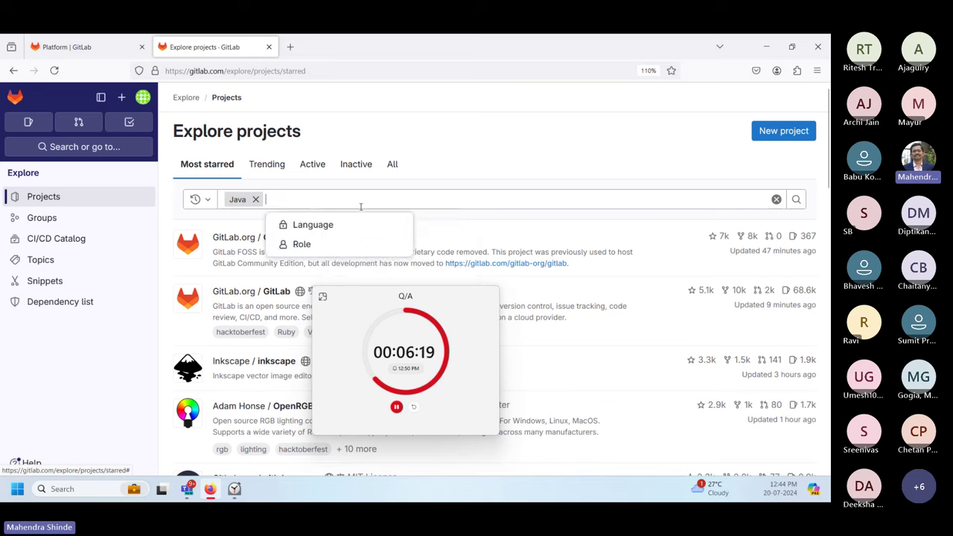
key("BackSpace")
key("BackSpace")
key("BackSpace")
key("BackSpace")
key("BackSpace")
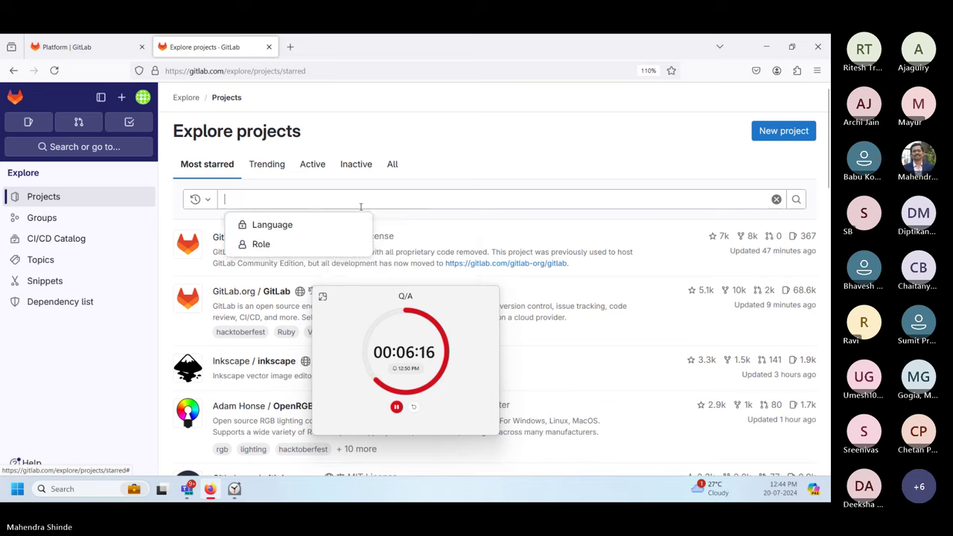
- Filter the most starred public projects by Language = Java and run the search
key("Down")
key("Return")
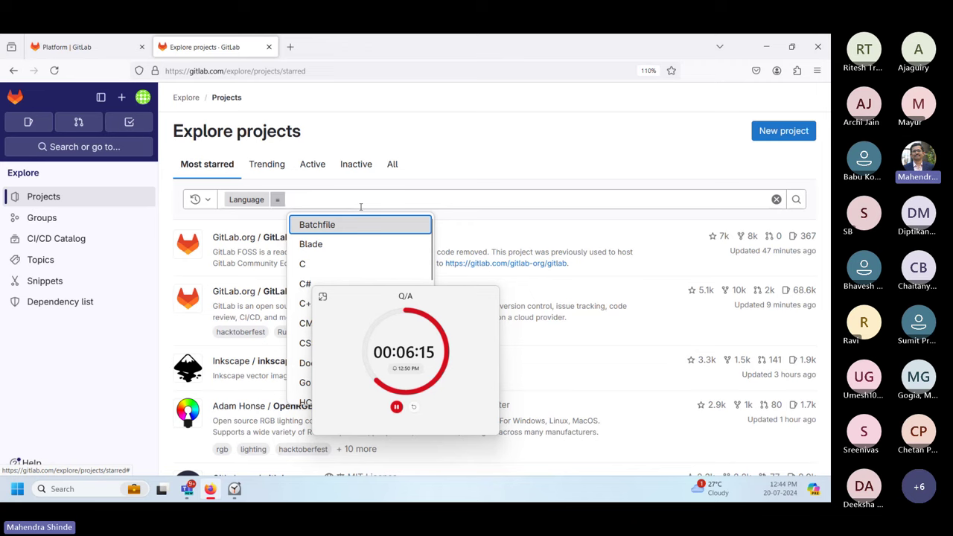
type("Java")
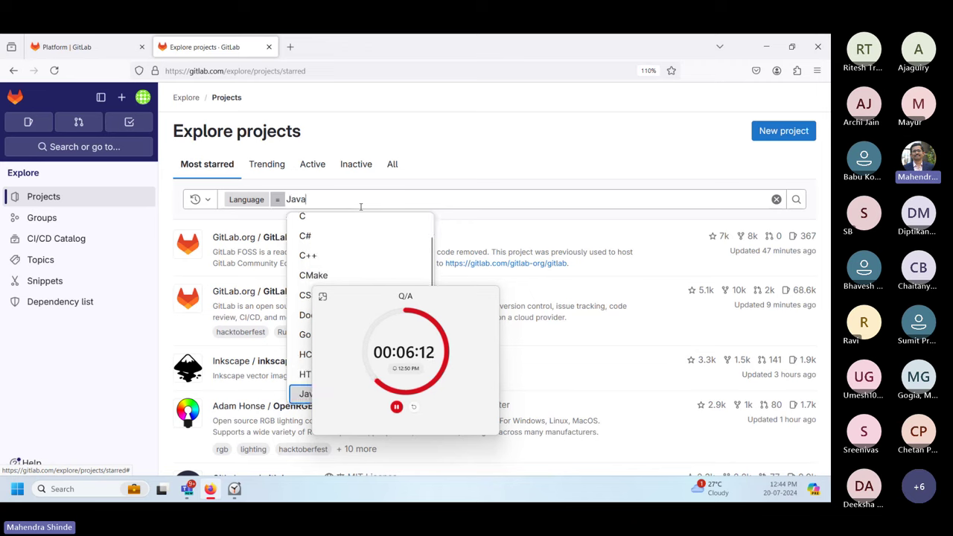
key("Return")
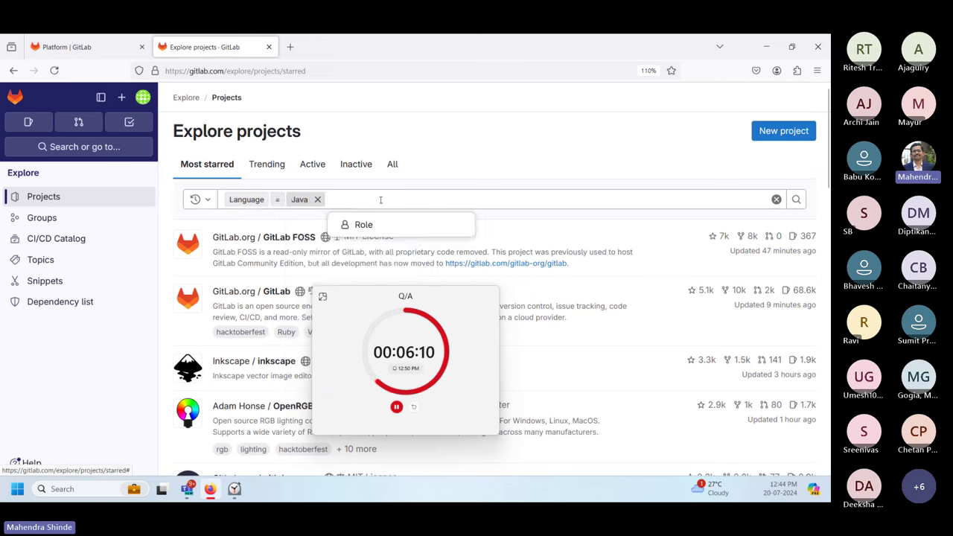
key("Return")
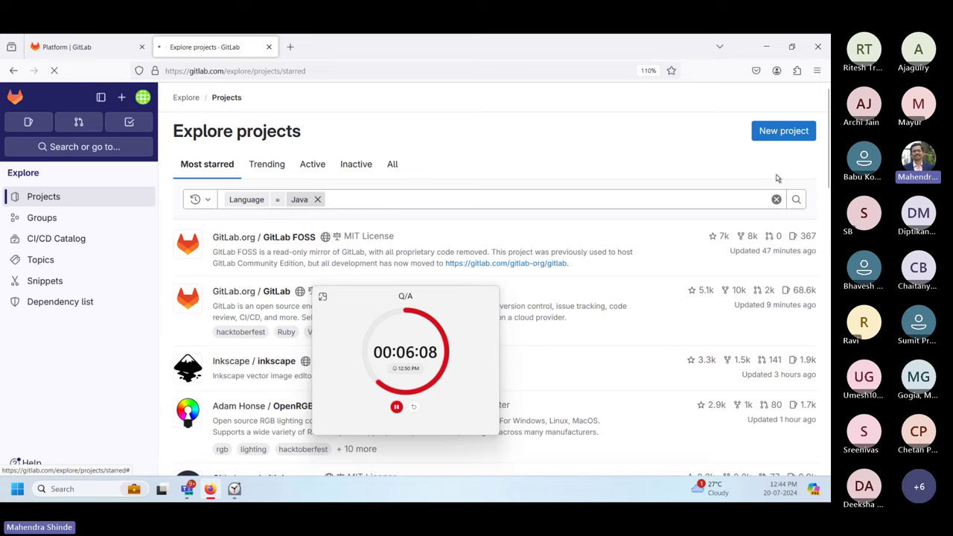
left_click(797, 199)
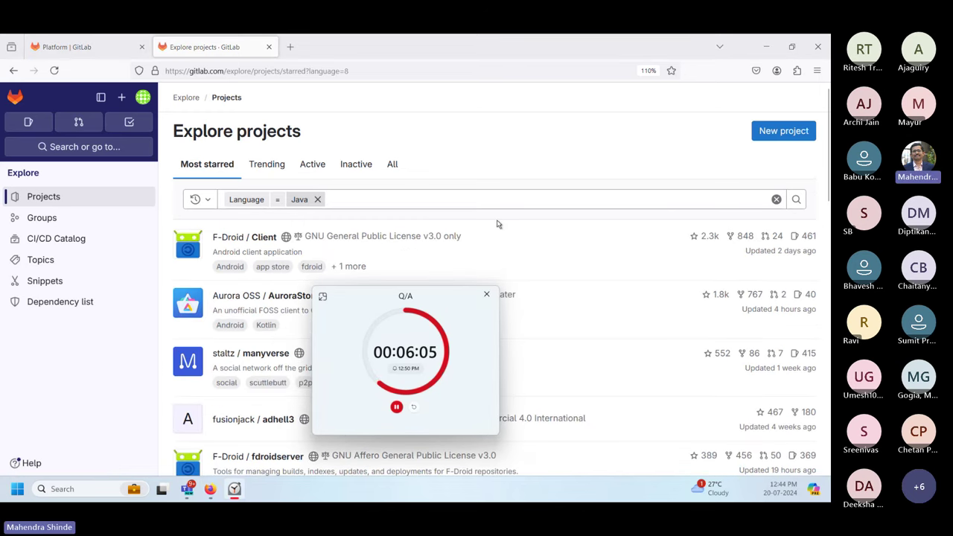
- Try to replace the Java filter on the explored projects with the language Cobol
left_click(317, 199)
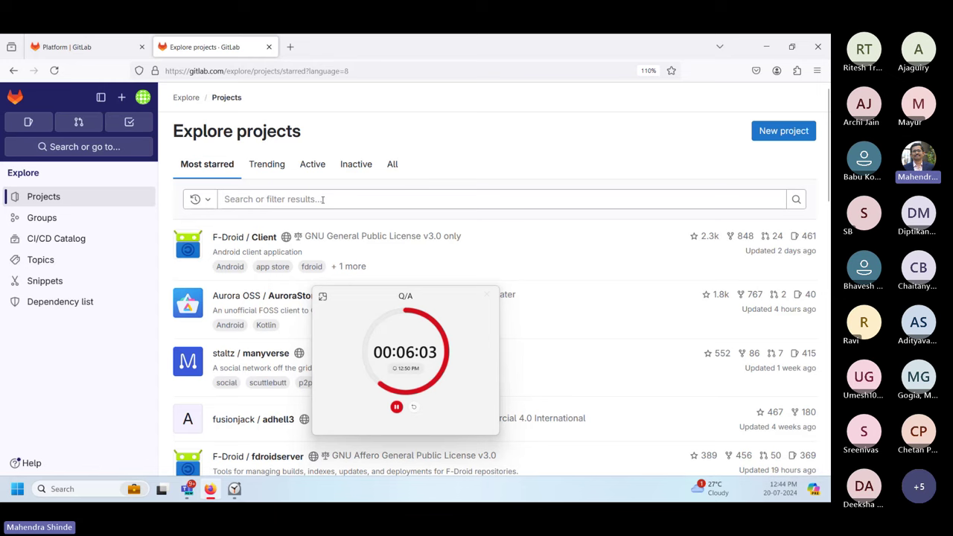
left_click(322, 199)
type("Lang")
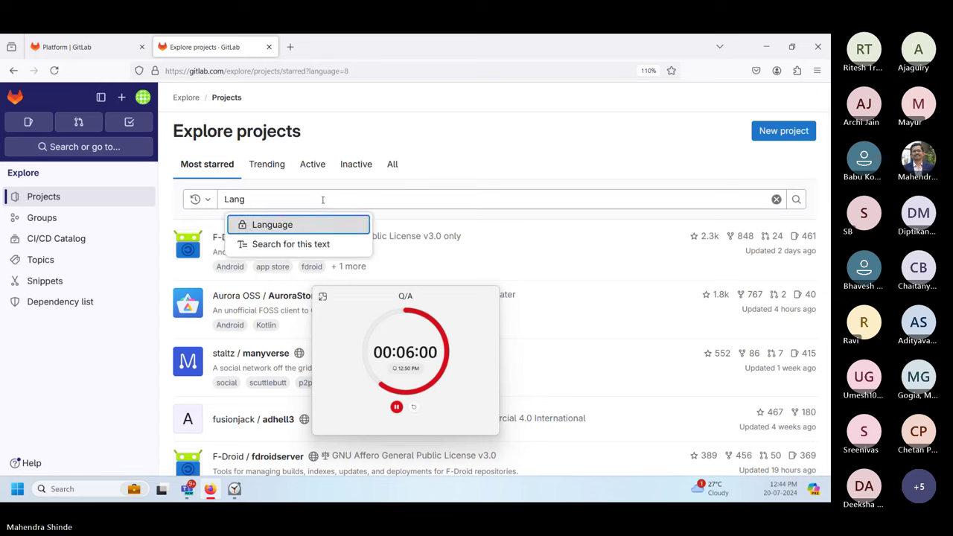
key("Return")
type("Cobol")
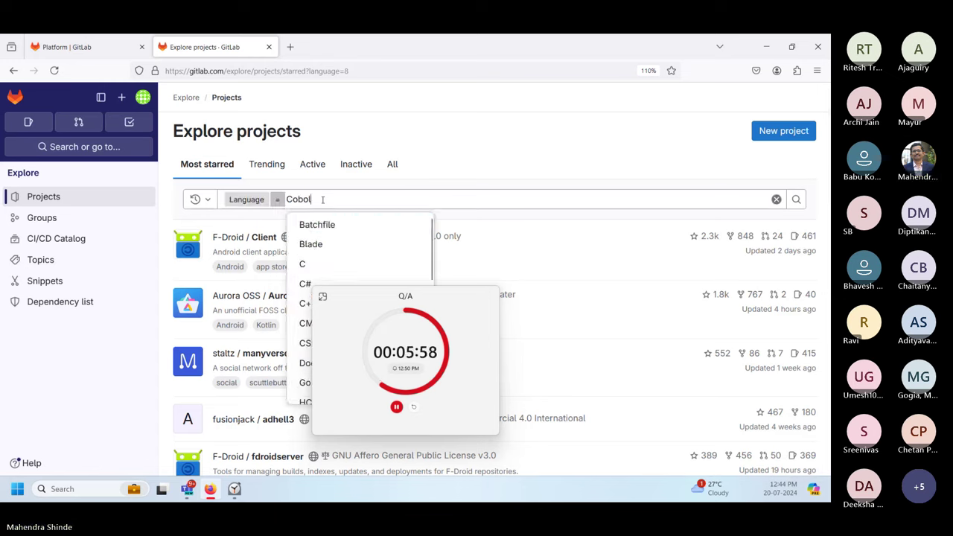
key("Return")
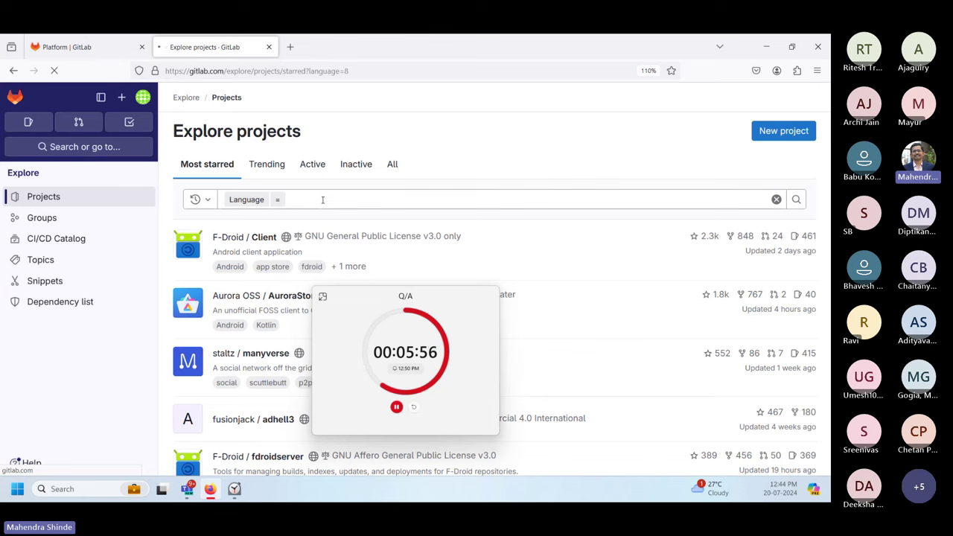
- Clear the remaining language filter and look over the unfiltered list of most starred projects
key("BackSpace")
key("BackSpace")
key("Return")
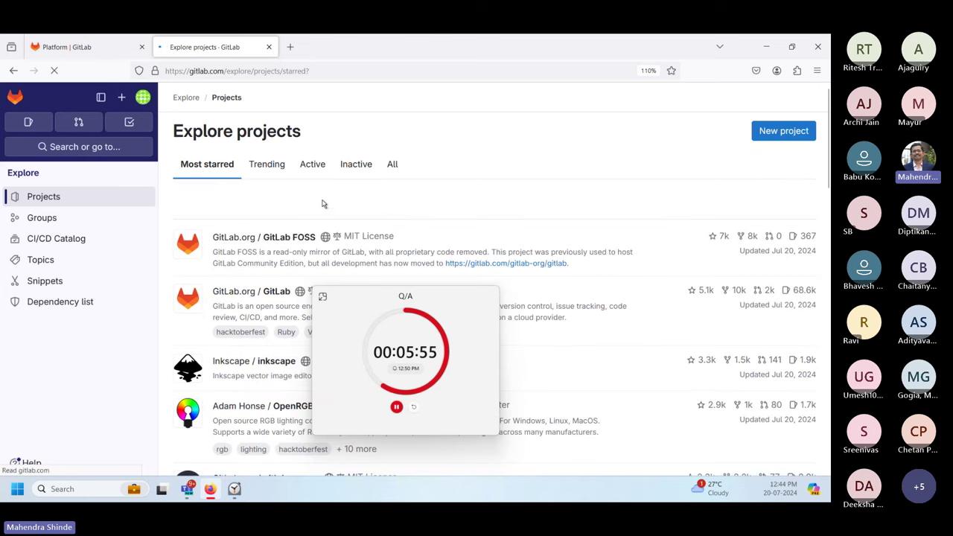
scroll(417, 246, "down", 3)
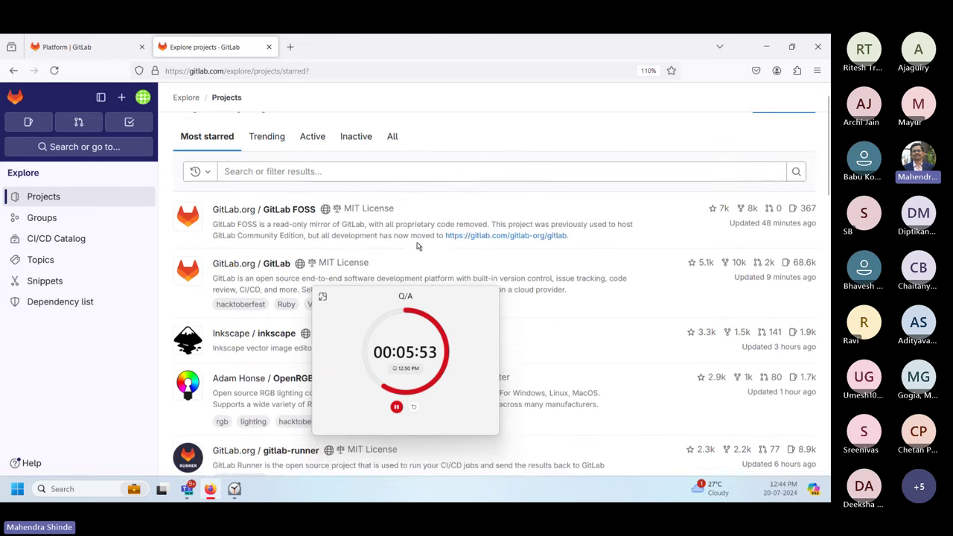
scroll(418, 247, "up", 3)
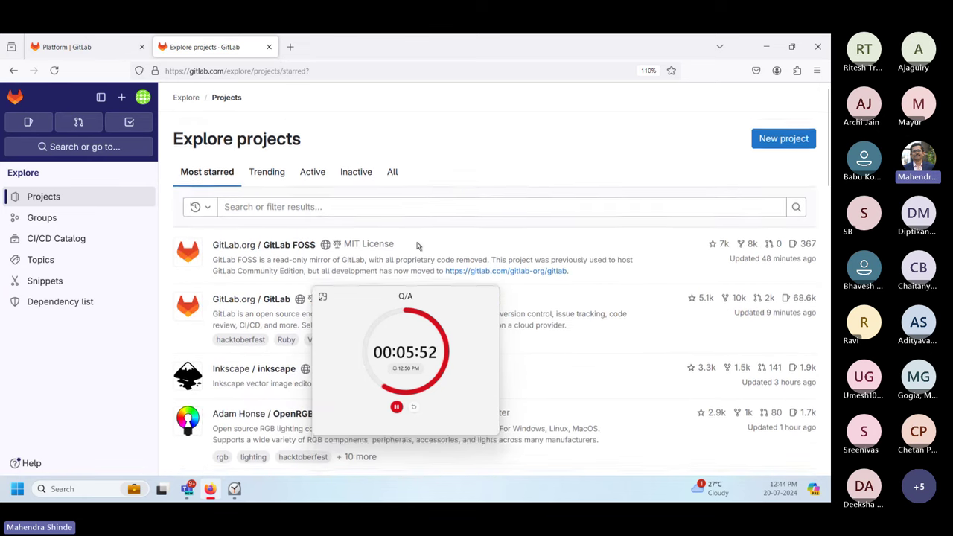
- Try to filter the explored projects by the language React
left_click(316, 198)
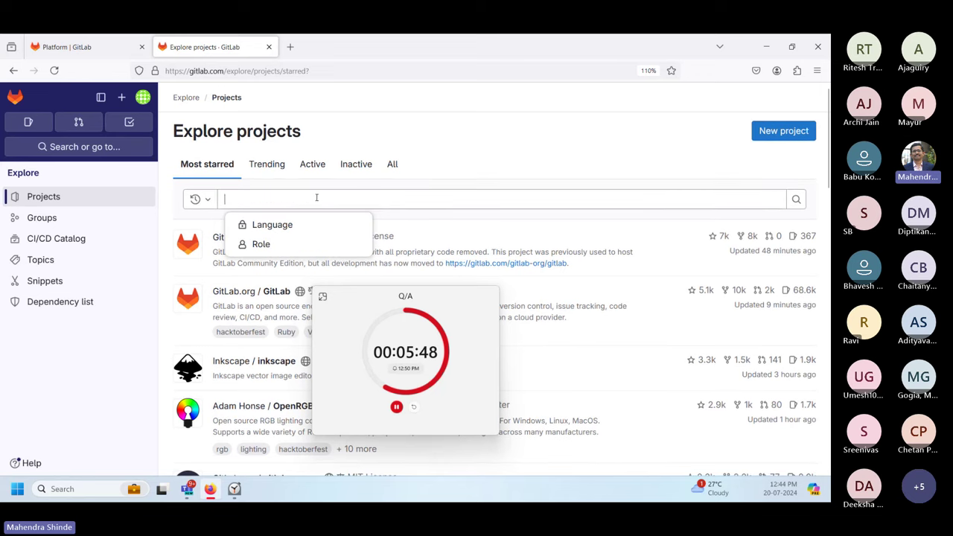
key("Down")
key("Return")
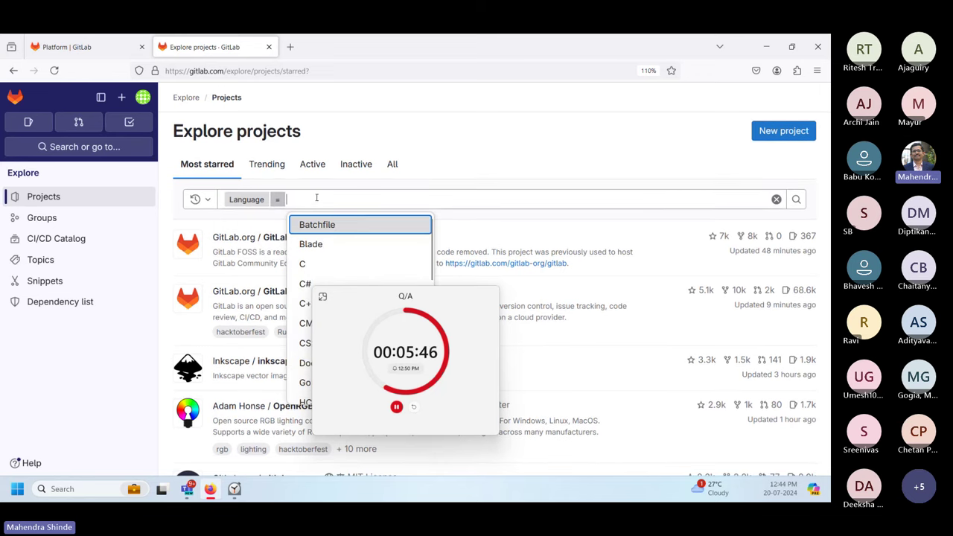
type("React")
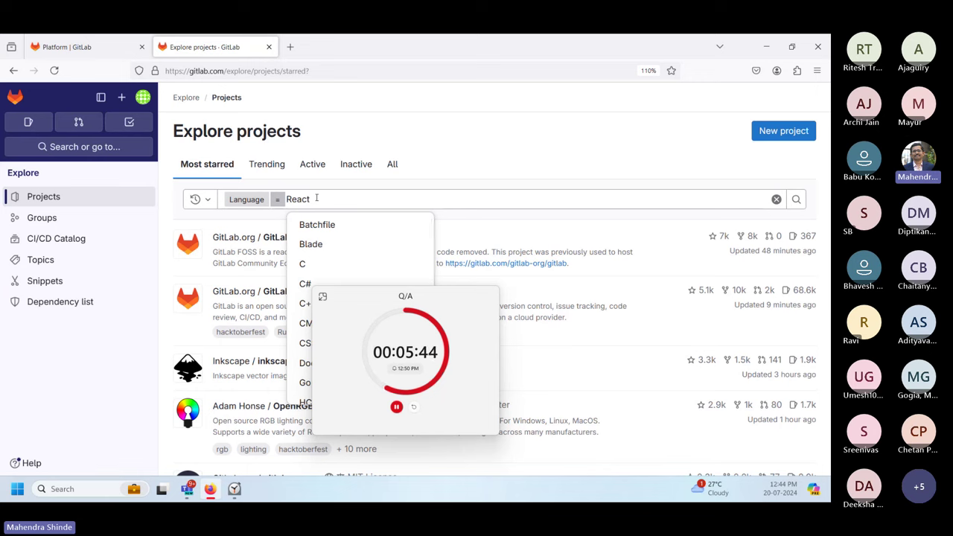
key("Return")
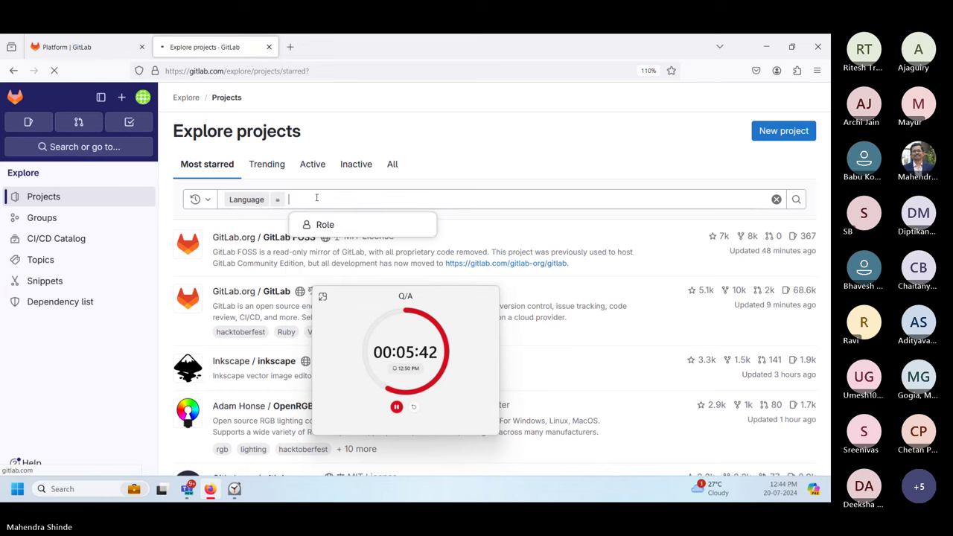
type("/~")
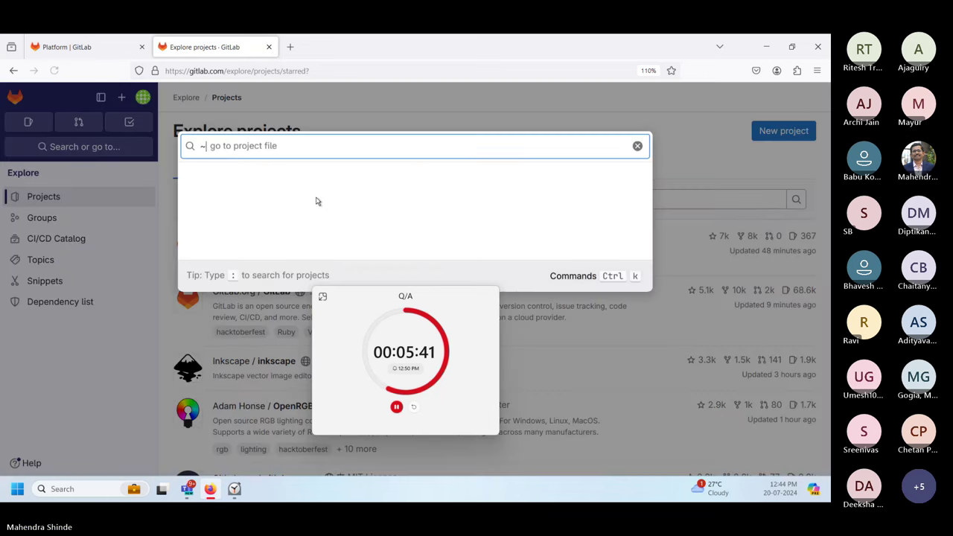
left_click(638, 147)
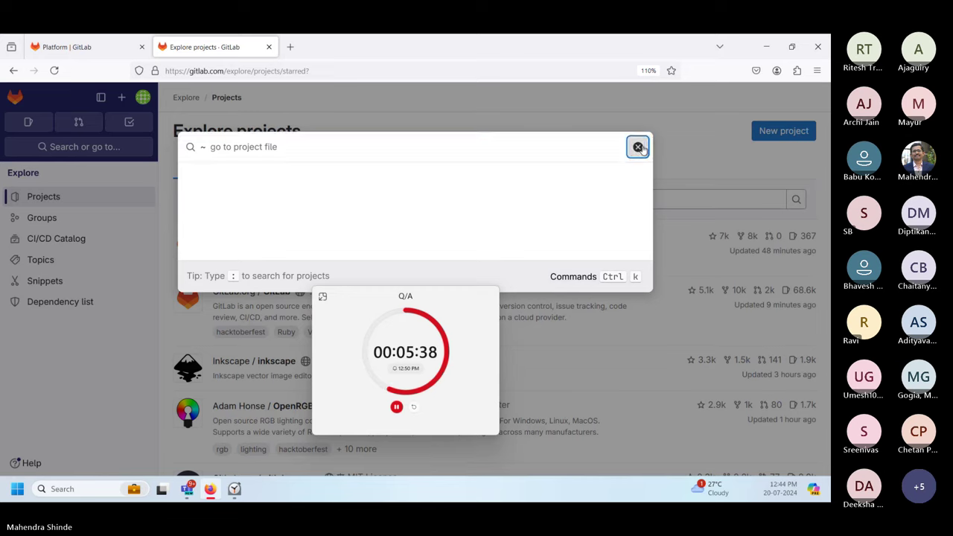
key("Escape")
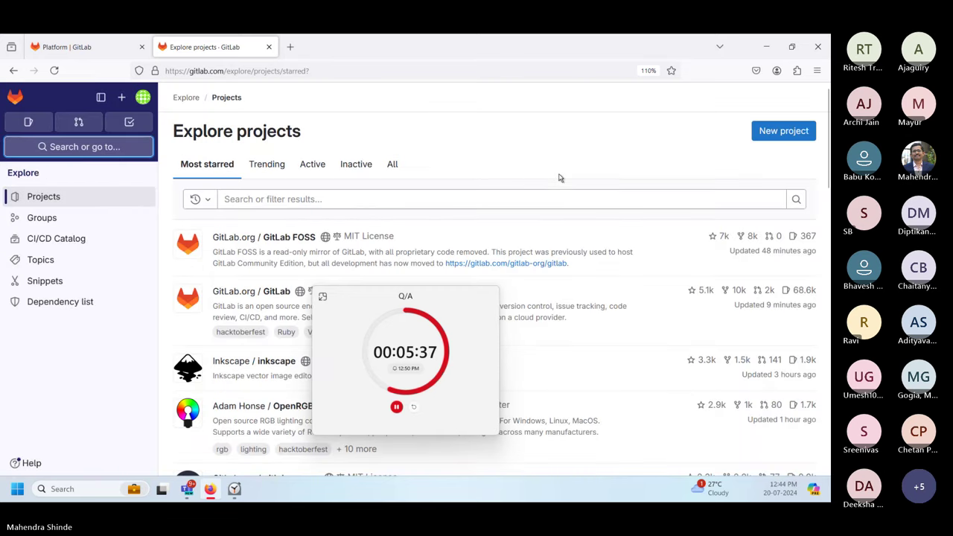
- Retry the project search with the Language filter set to React
left_click(535, 202)
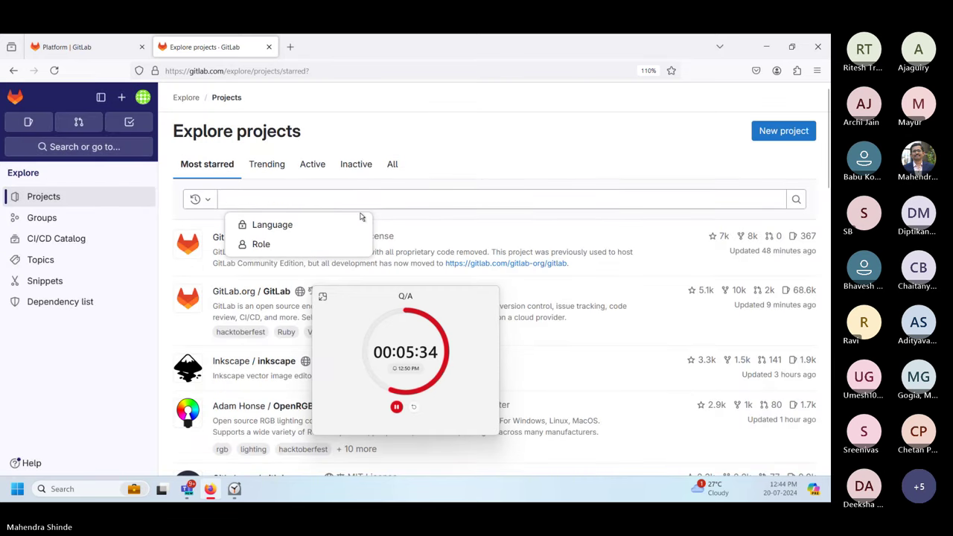
left_click(330, 225)
type("React")
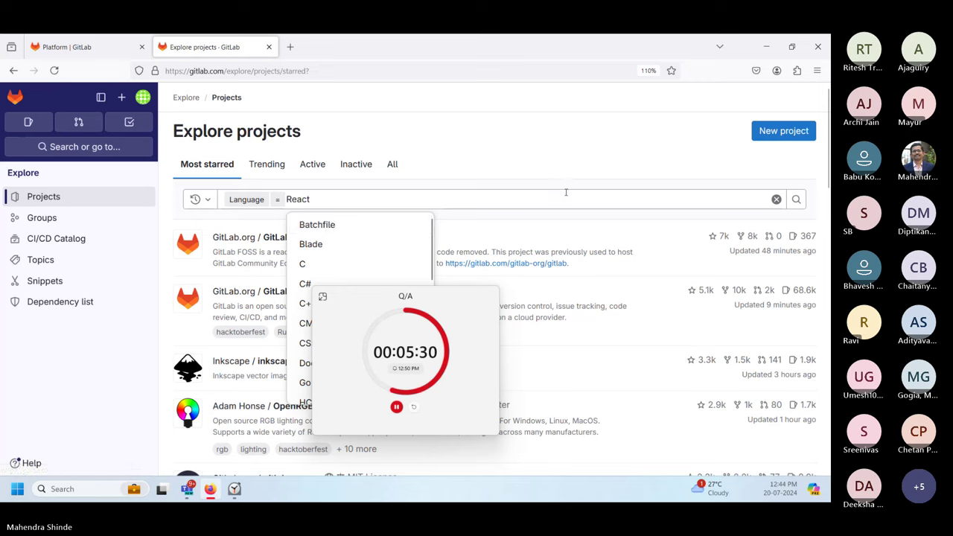
left_click(795, 200)
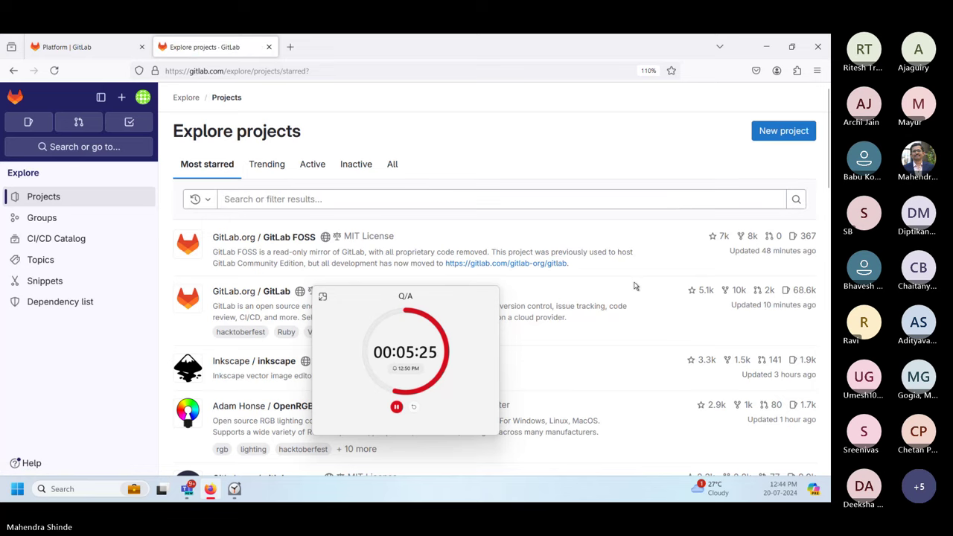
scroll(635, 286, "down", 2)
scroll(636, 286, "up", 2)
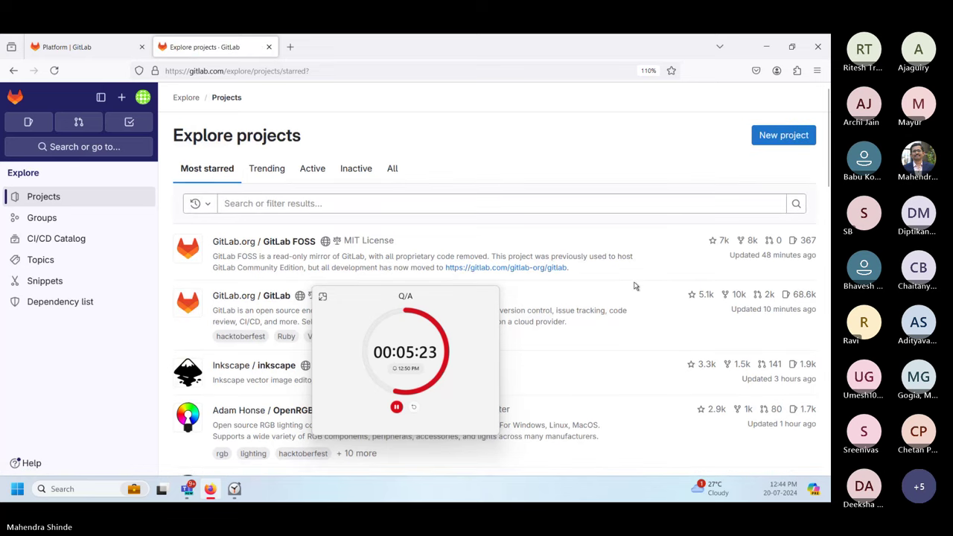
left_click(417, 203)
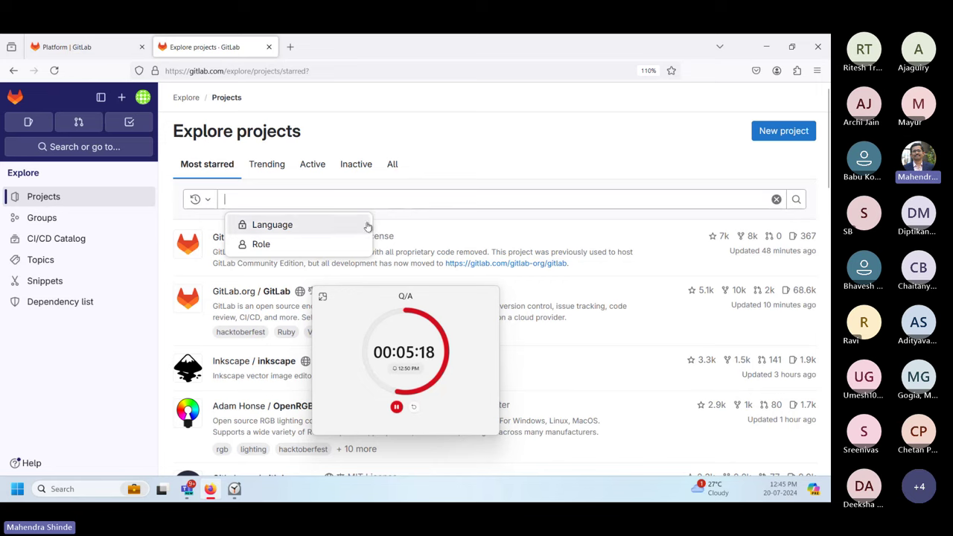
- Open the CI/CD Catalog, move the Q/A timer out of the way, and look through the listed pipeline components
left_click(85, 239)
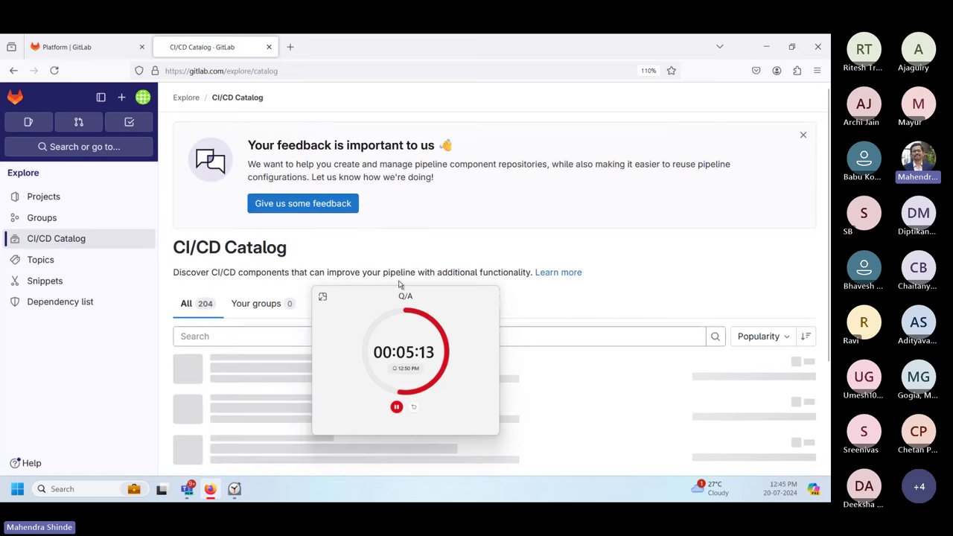
left_click_drag(397, 302, 654, 118)
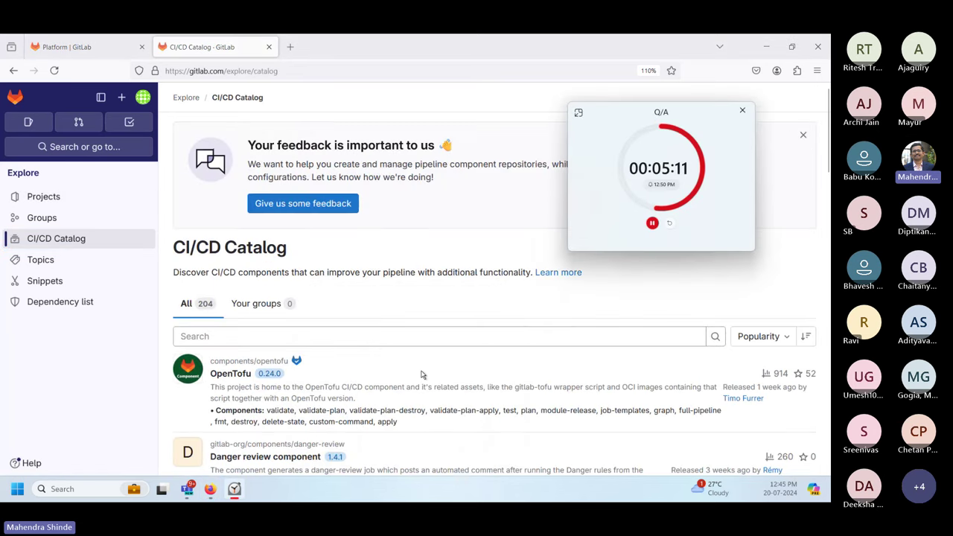
scroll(420, 375, "down", 8)
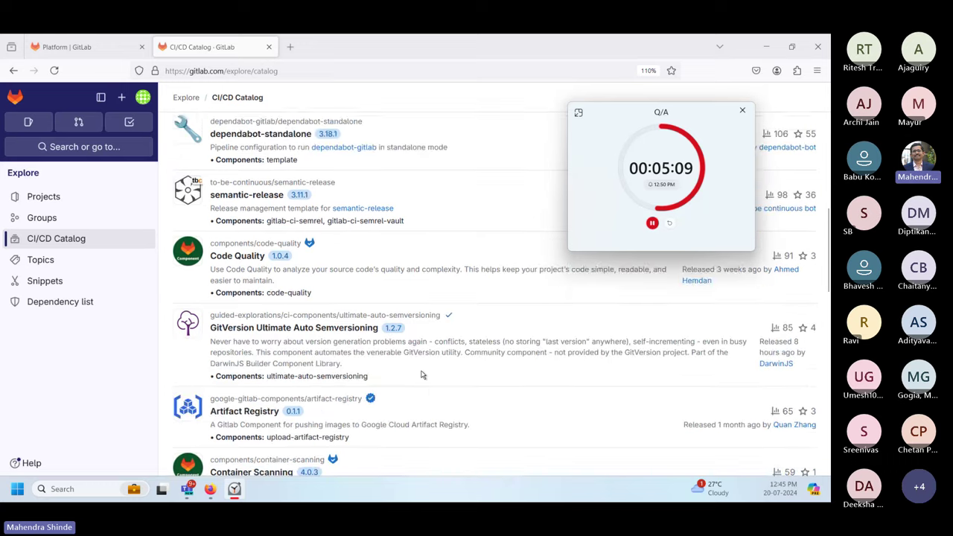
scroll(421, 375, "down", 5)
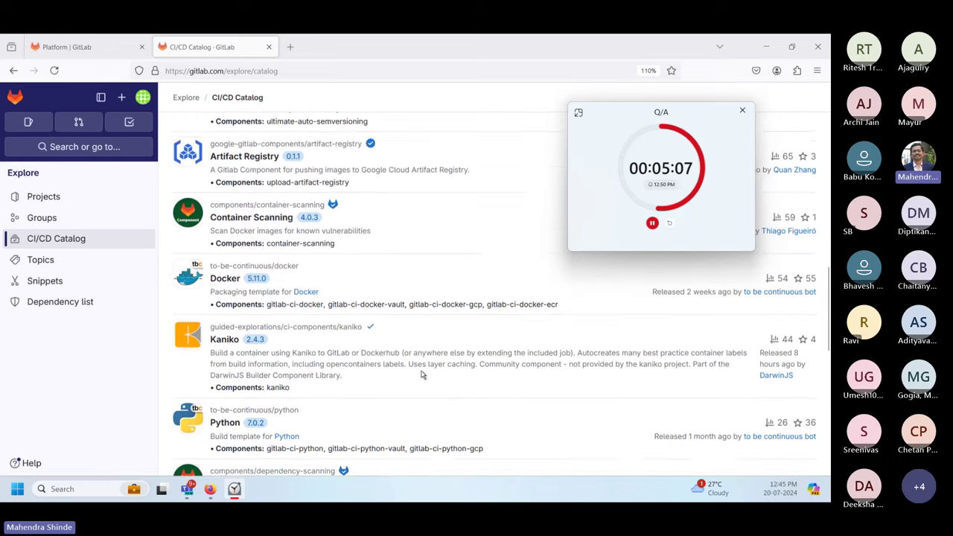
scroll(421, 375, "down", 4)
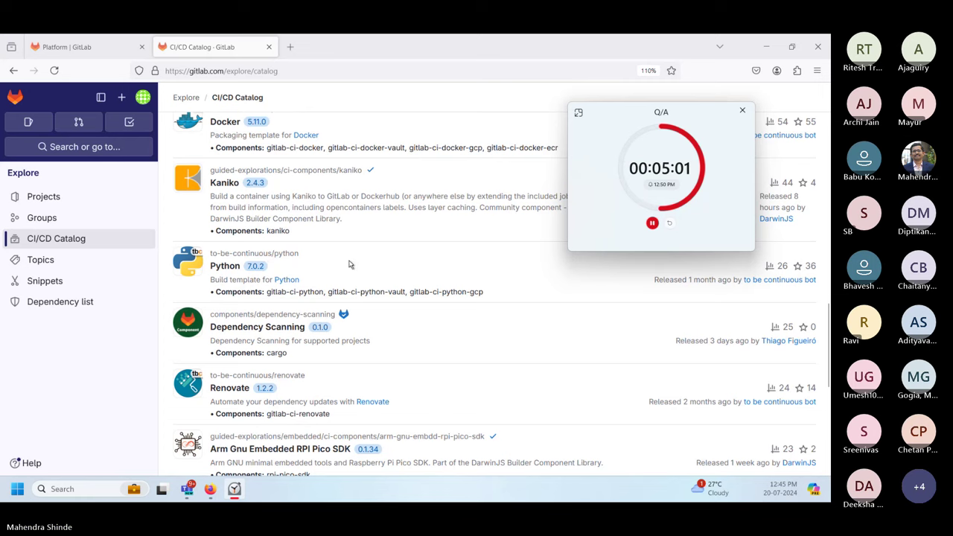
scroll(350, 262, "down", 3)
scroll(350, 259, "down", 2)
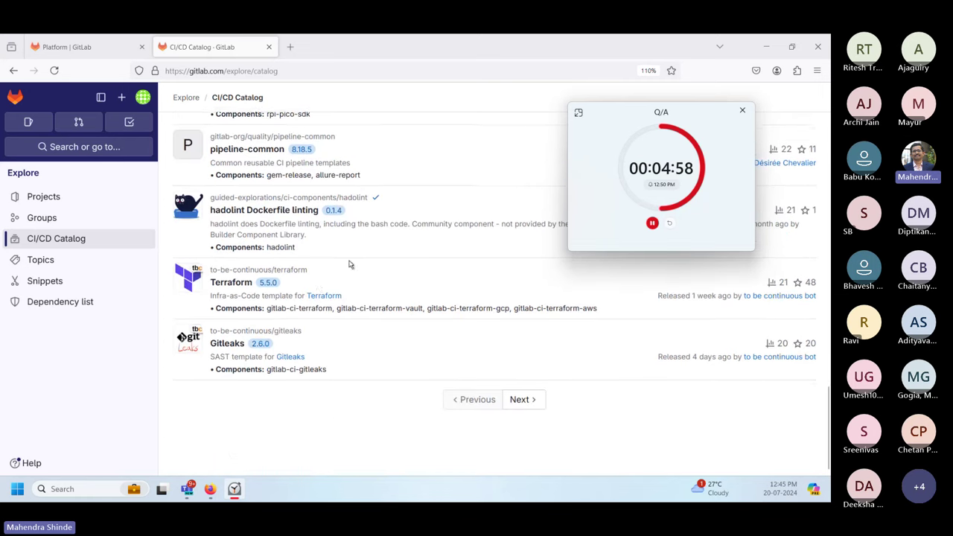
- View the Terraform component's readme with its usage instructions and return to the CI/CD Catalog
left_click(227, 290)
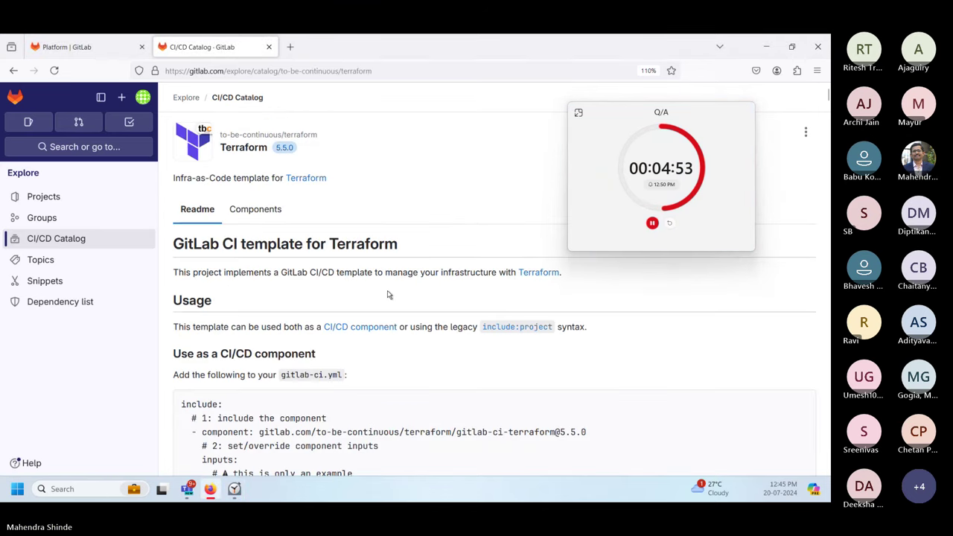
scroll(387, 295, "down", 3)
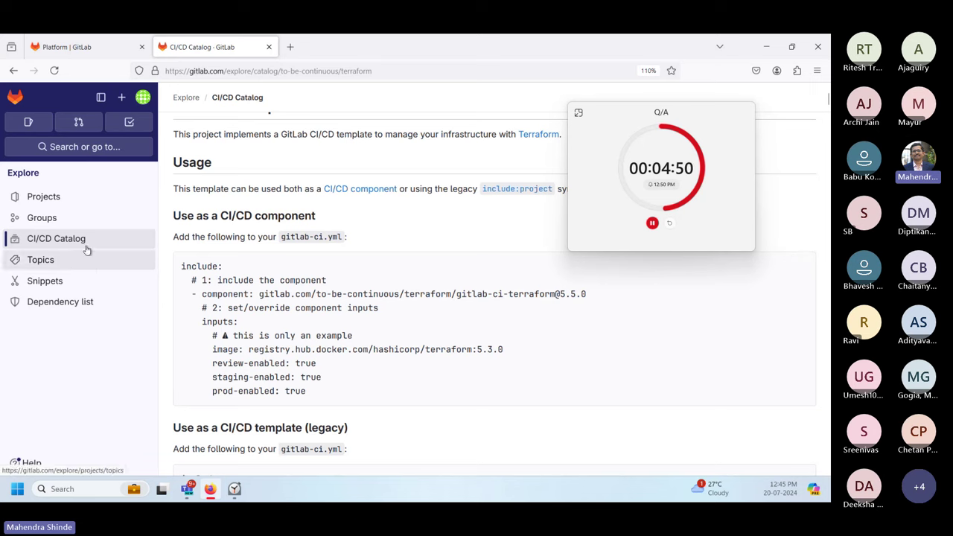
left_click(56, 239)
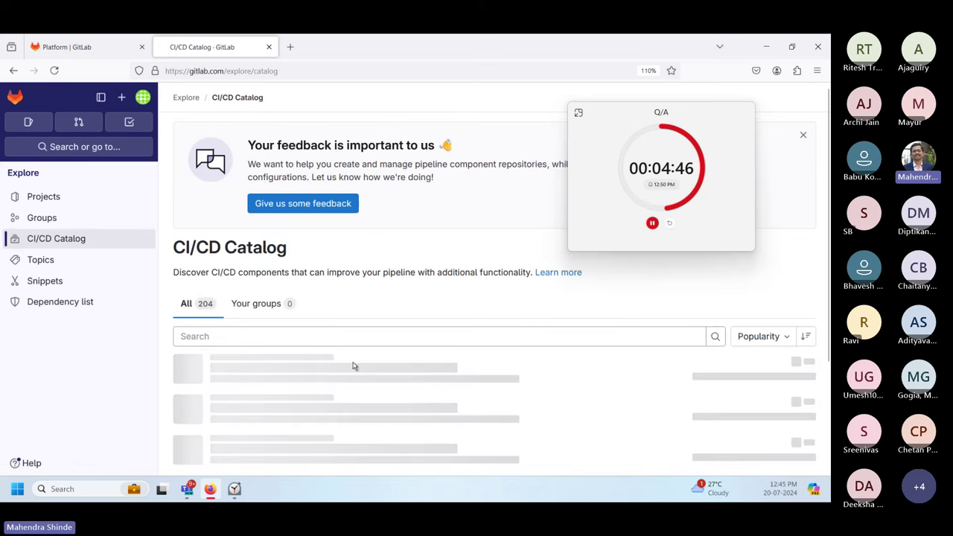
- Search the CI/CD Catalog for Docker
scroll(339, 283, "down", 2)
left_click(345, 270)
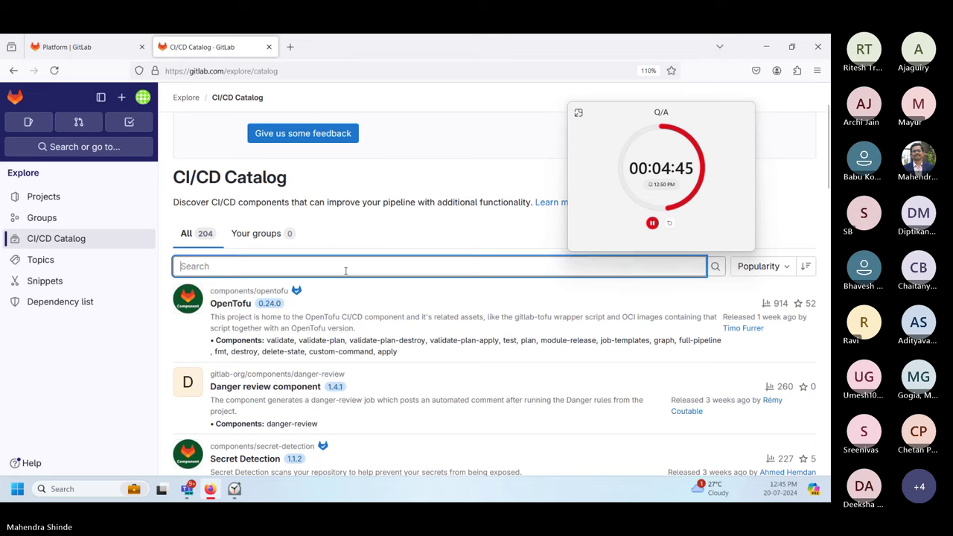
type("Docker")
left_click(715, 268)
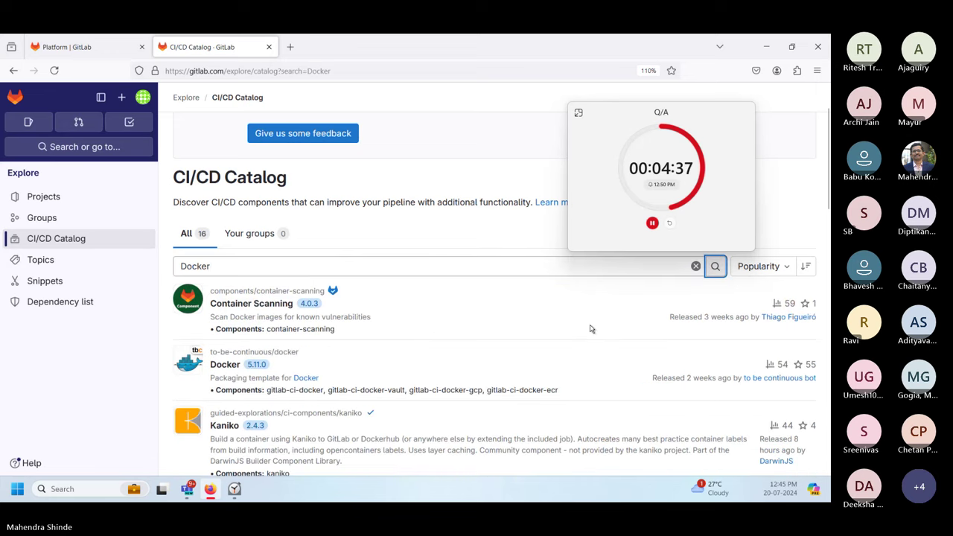
- Open the to-be-continuous Docker component and examine its readme from the usage snippets to the registry and credential variables
scroll(422, 326, "down", 2)
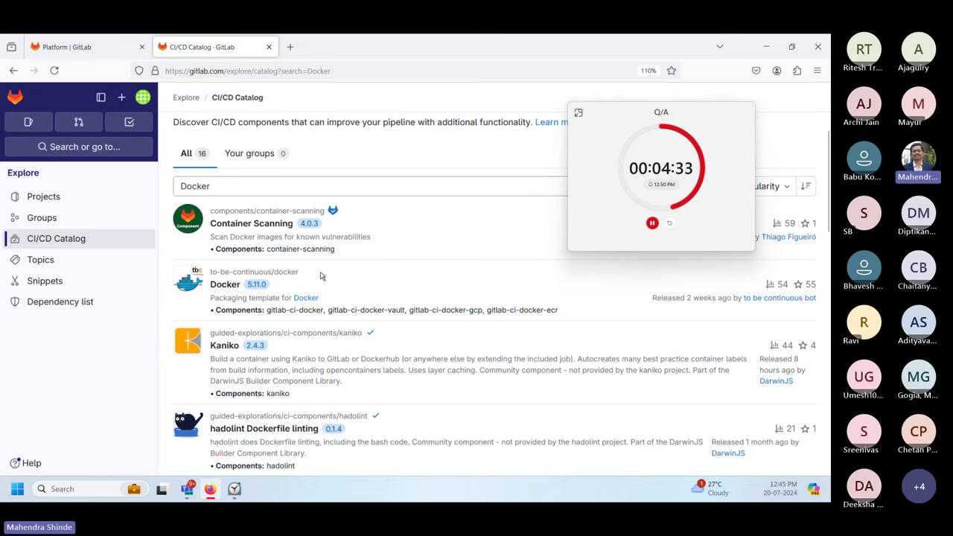
left_click(225, 286)
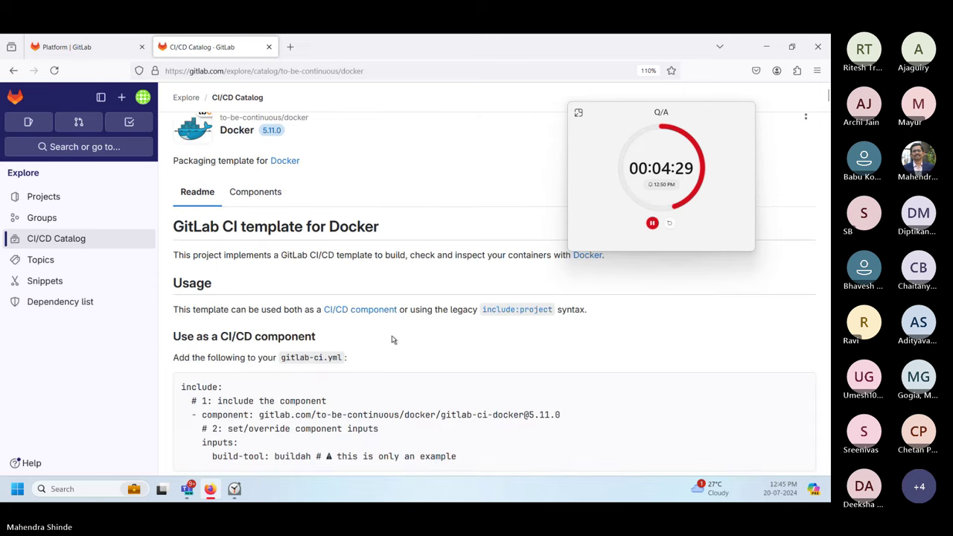
scroll(394, 339, "down", 2)
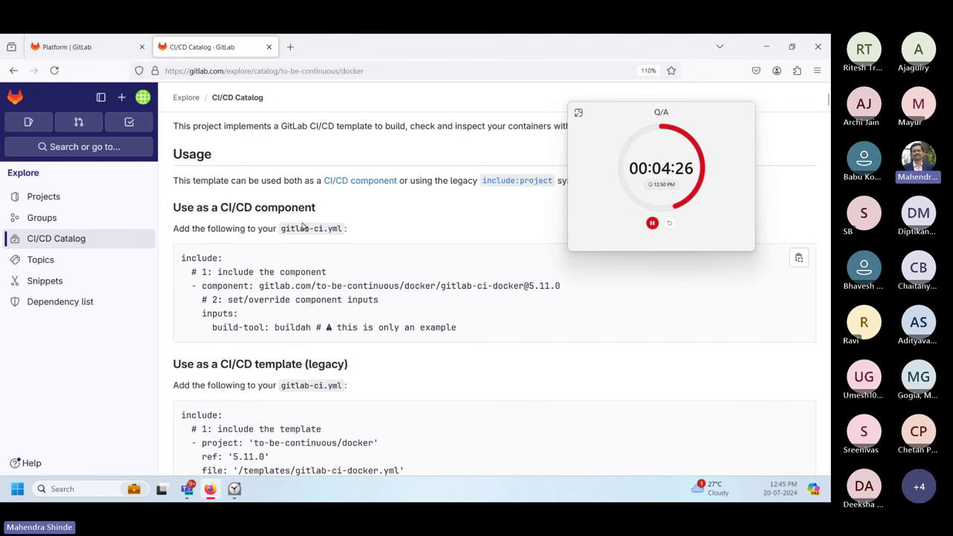
scroll(339, 298, "down", 5)
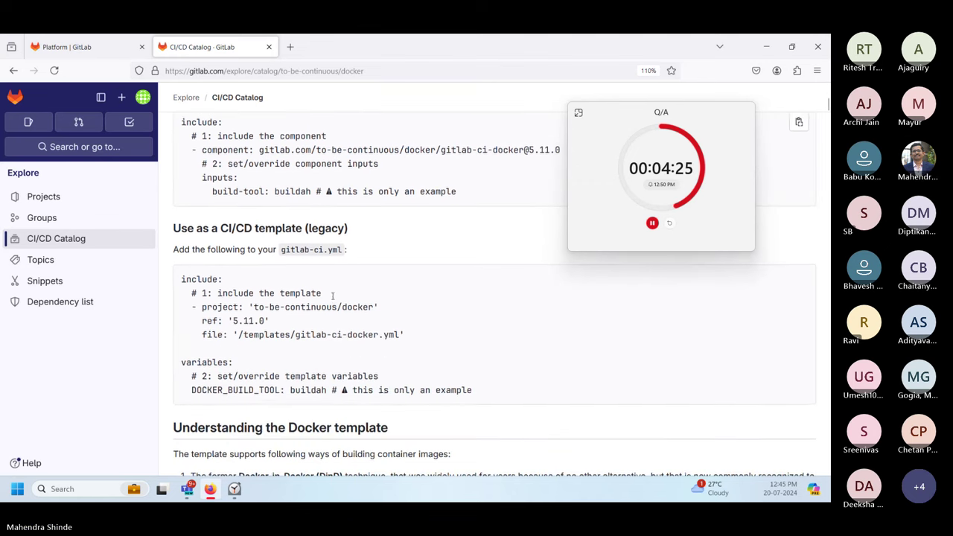
scroll(333, 296, "down", 7)
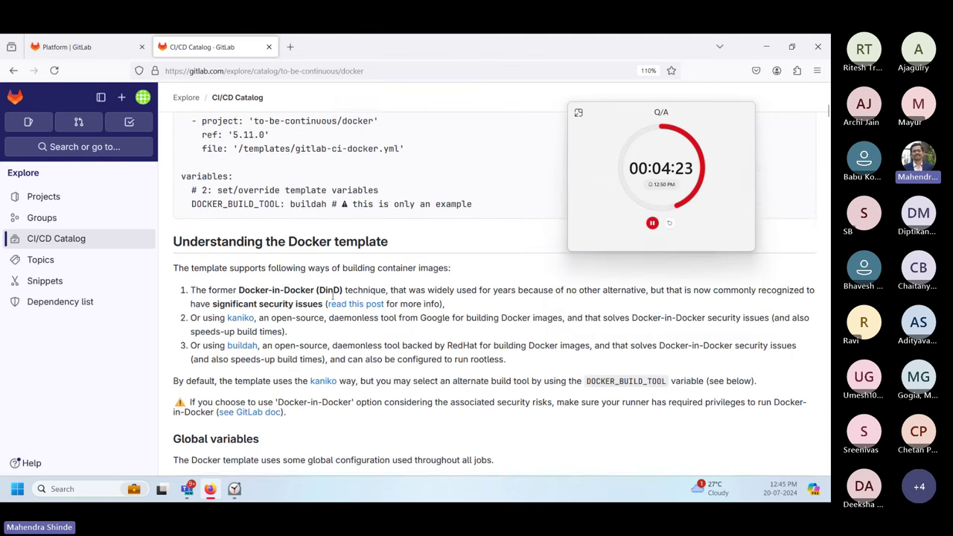
scroll(333, 299, "down", 5)
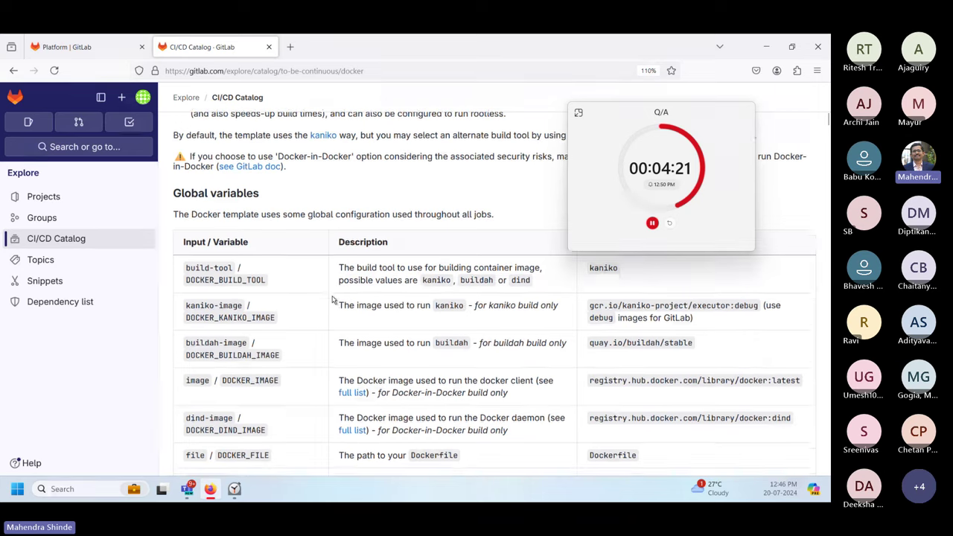
scroll(333, 299, "down", 18)
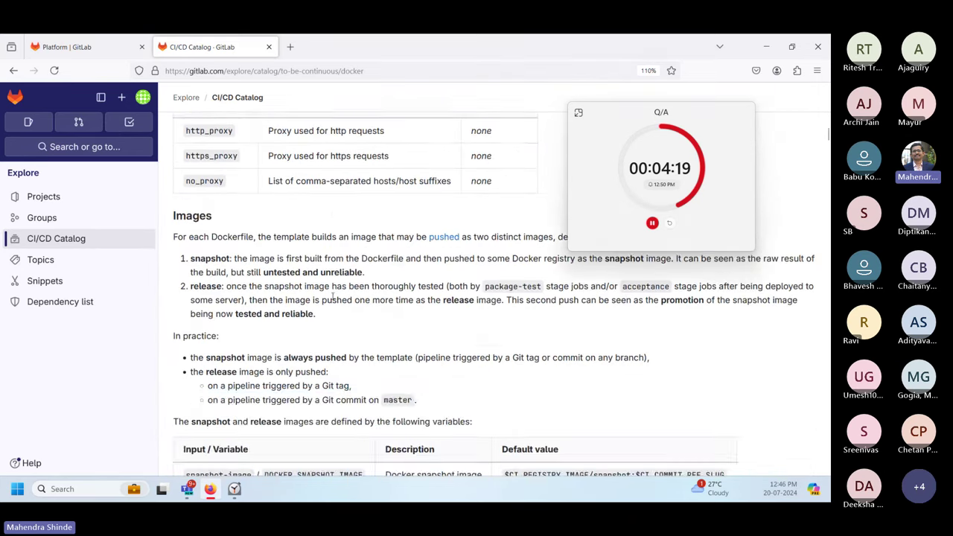
scroll(333, 299, "down", 5)
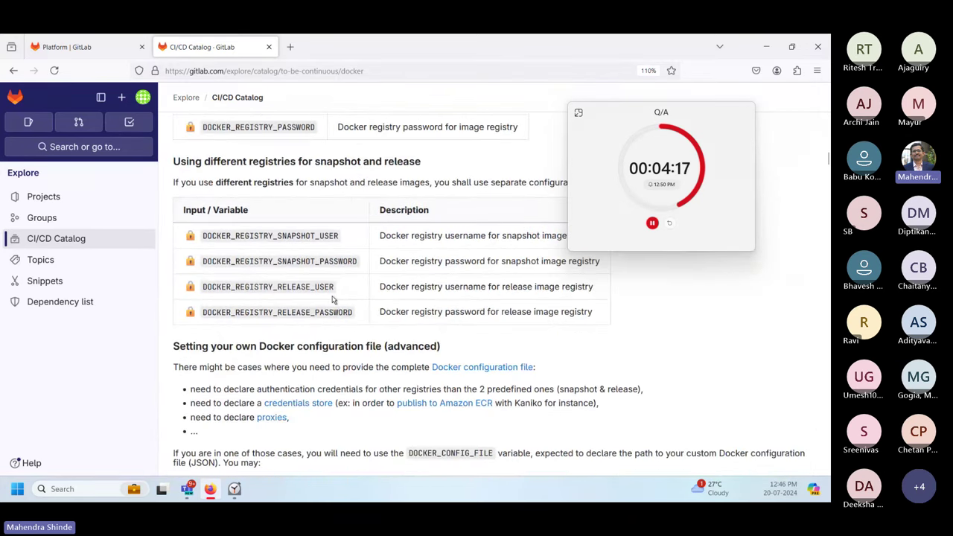
scroll(333, 299, "down", 5)
scroll(333, 298, "up", 10)
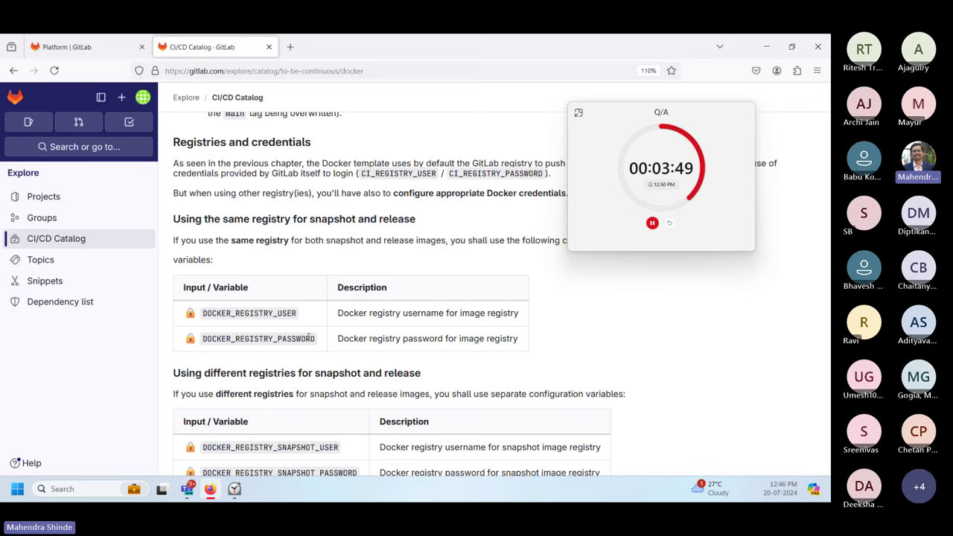
- Switch to the GitLab Platform page, close the Q/A timer, and examine the feature table with the tools each column replaces
left_click(74, 47)
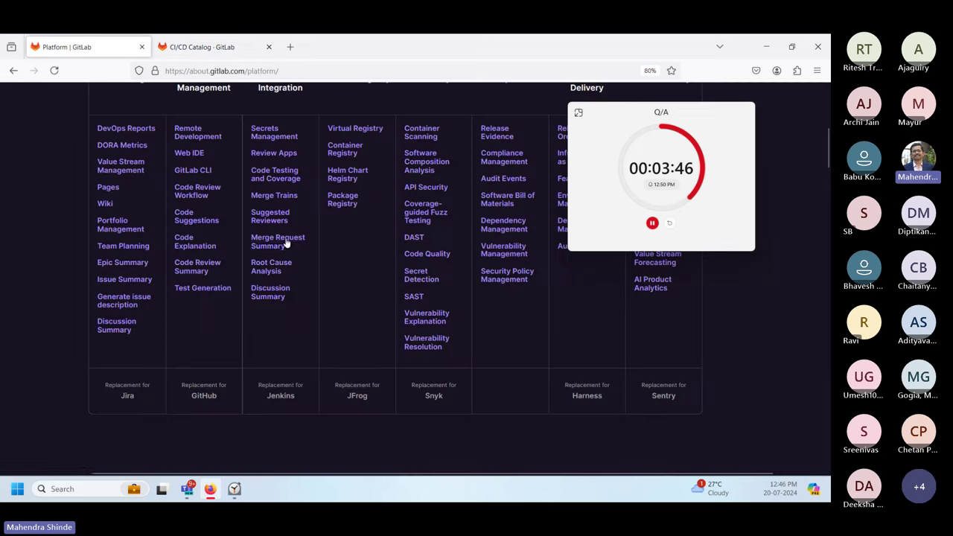
left_click(740, 116)
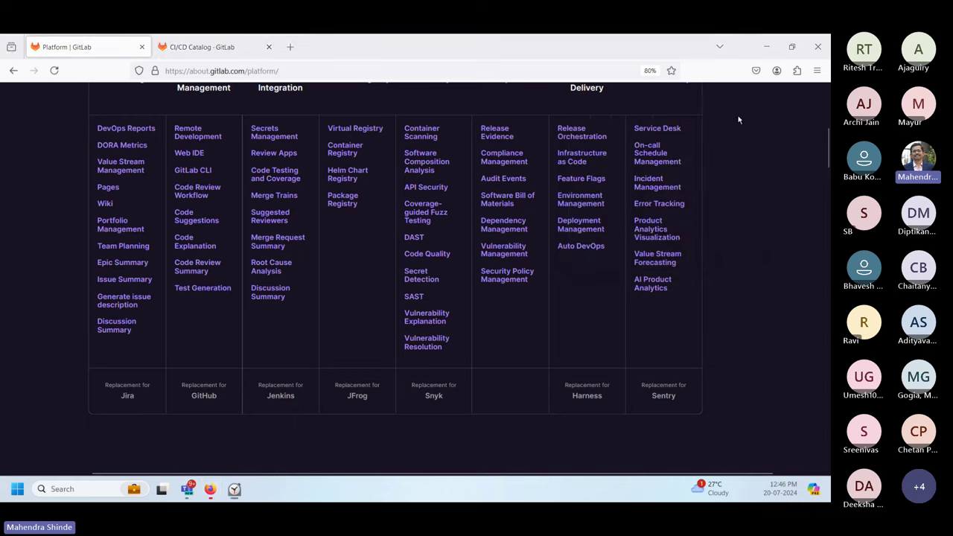
scroll(328, 365, "up", 1)
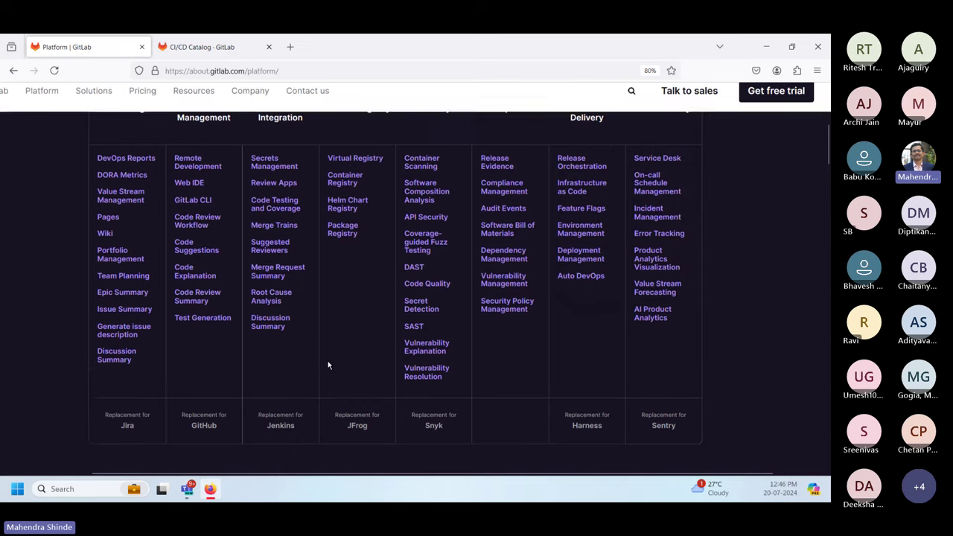
scroll(327, 365, "down", 2)
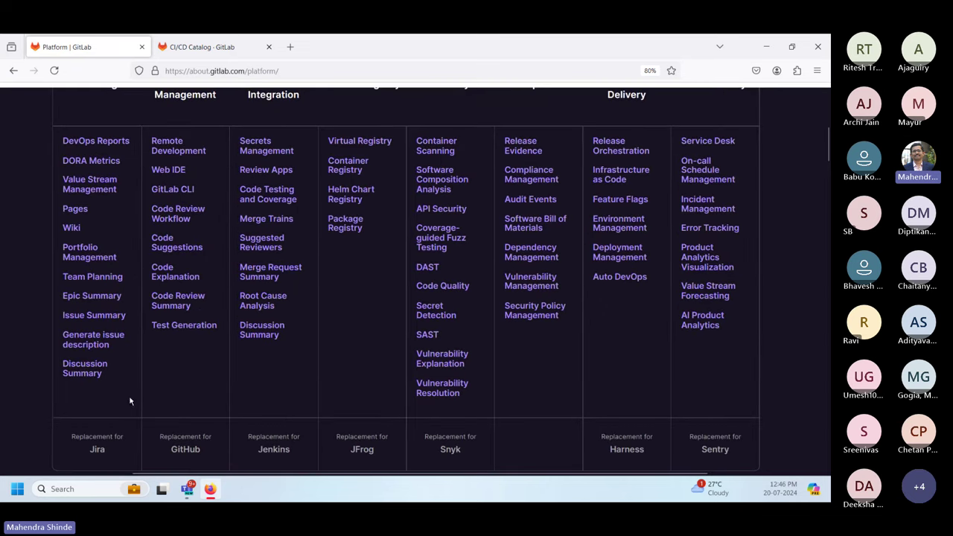
scroll(130, 402, "up", 1)
scroll(131, 402, "down", 1)
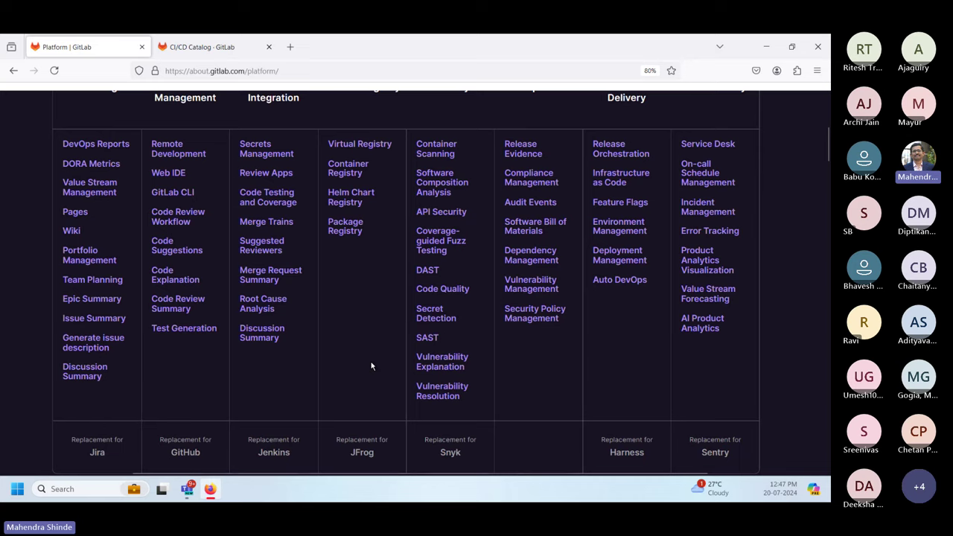
scroll(371, 366, "right", 2)
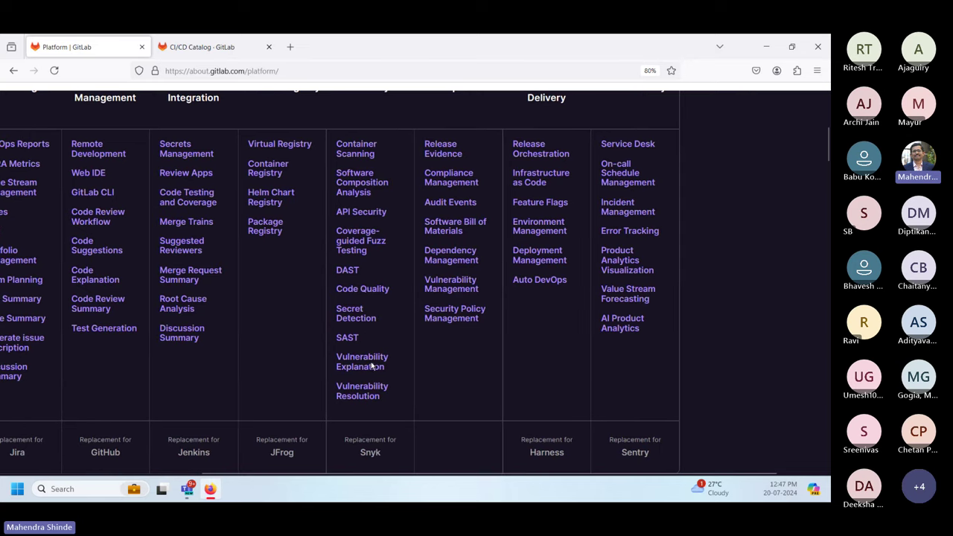